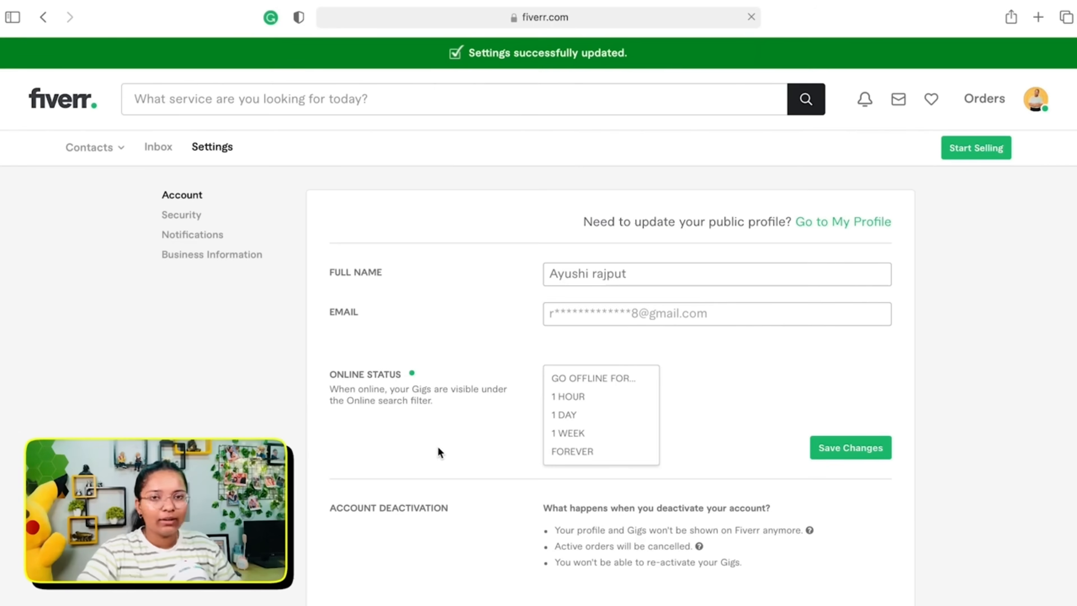
# - Look over the go-offline duration options and dismiss them without changing anything
pyautogui.click(622, 375)
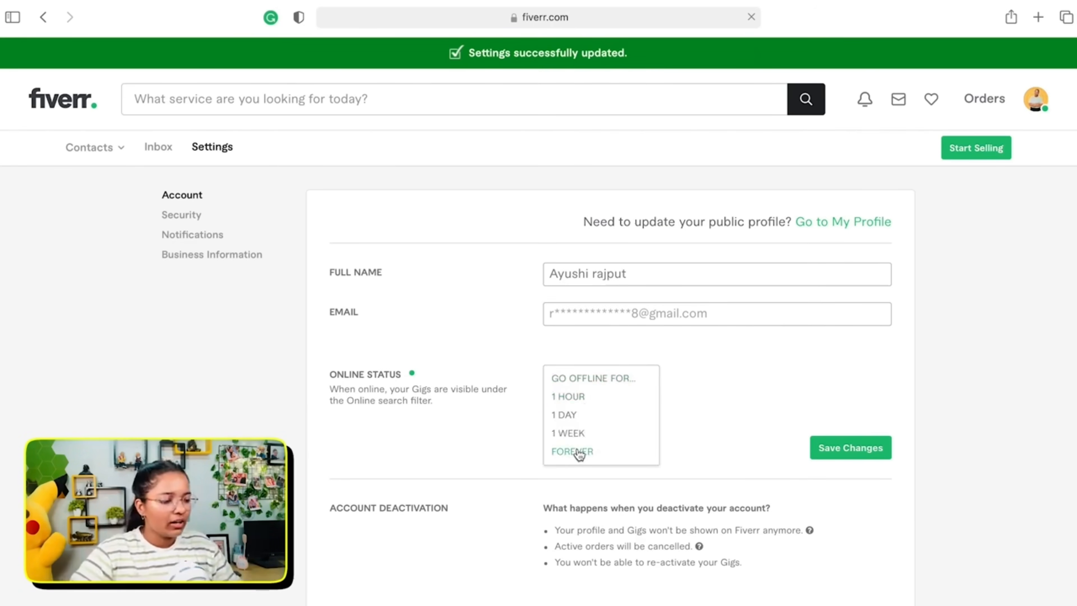
pyautogui.click(759, 430)
pyautogui.scroll(-5, 756, 429)
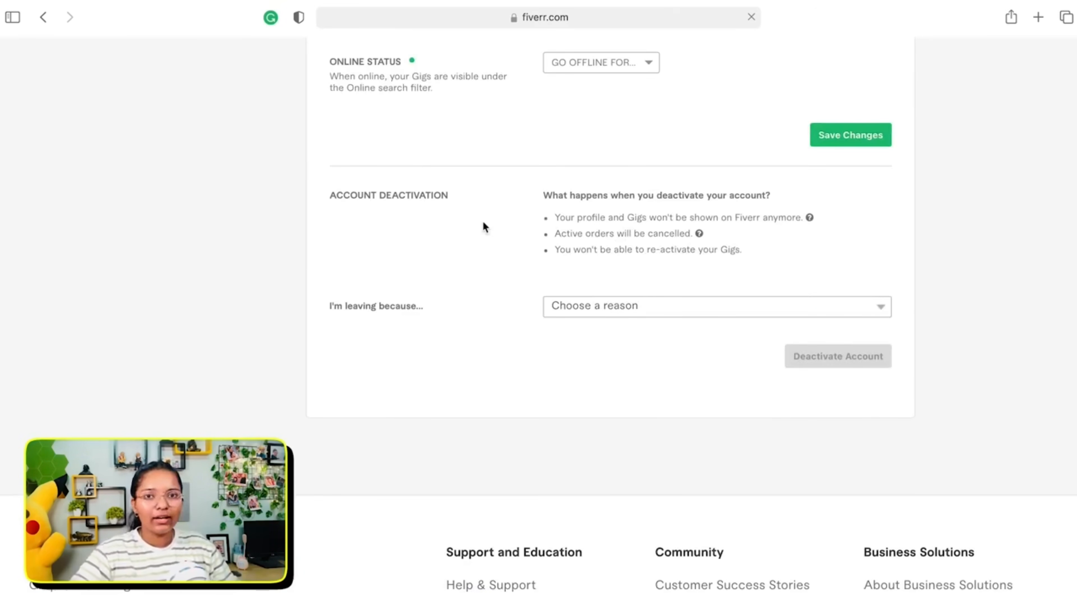
pyautogui.scroll(7, 667, 284)
# - Open Security settings and start Phone Verification with India as the country
pyautogui.click(181, 217)
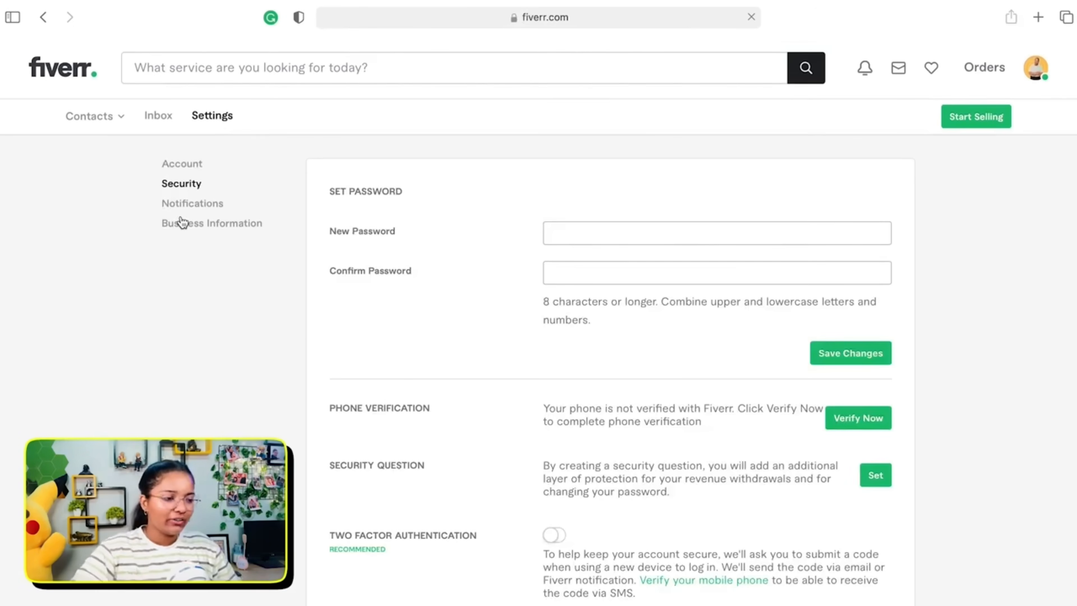
pyautogui.scroll(-5, 619, 347)
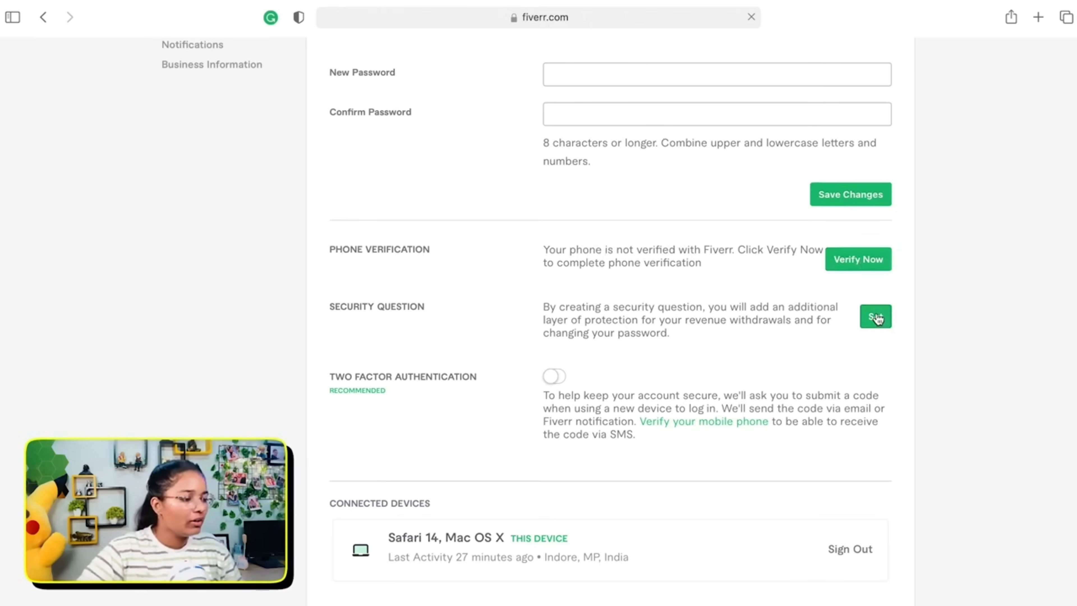
pyautogui.click(869, 258)
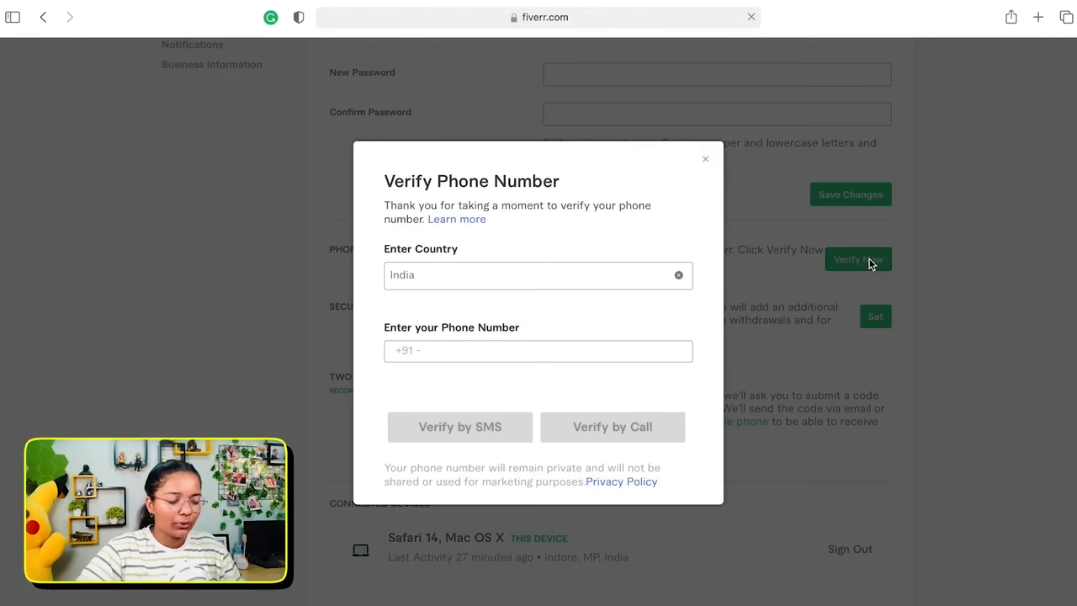
# - Enter the account's phone number and request an SMS verification code
pyautogui.click(502, 355)
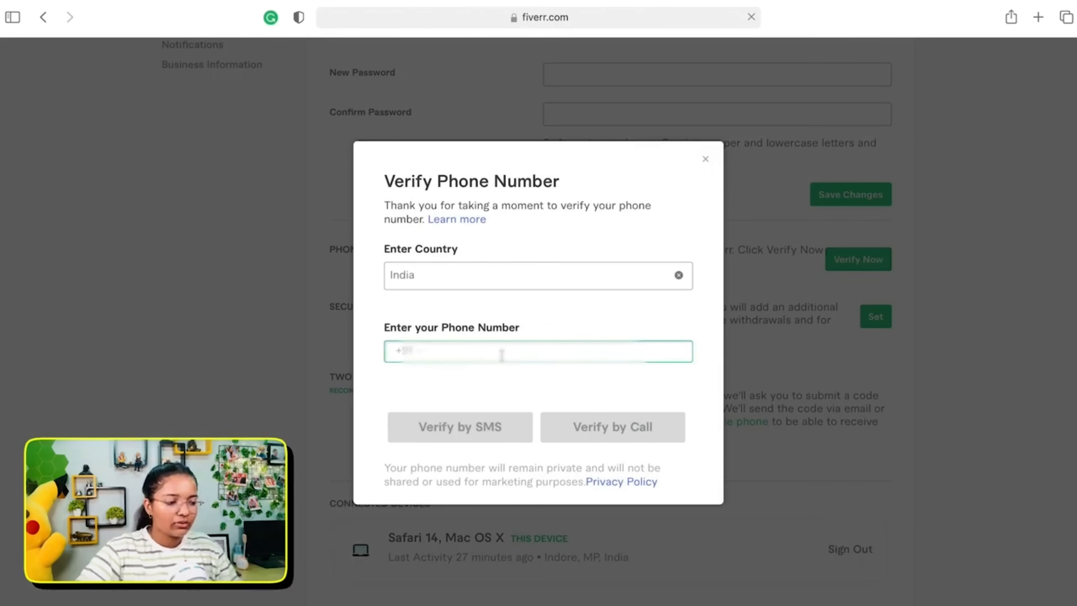
pyautogui.write('???')
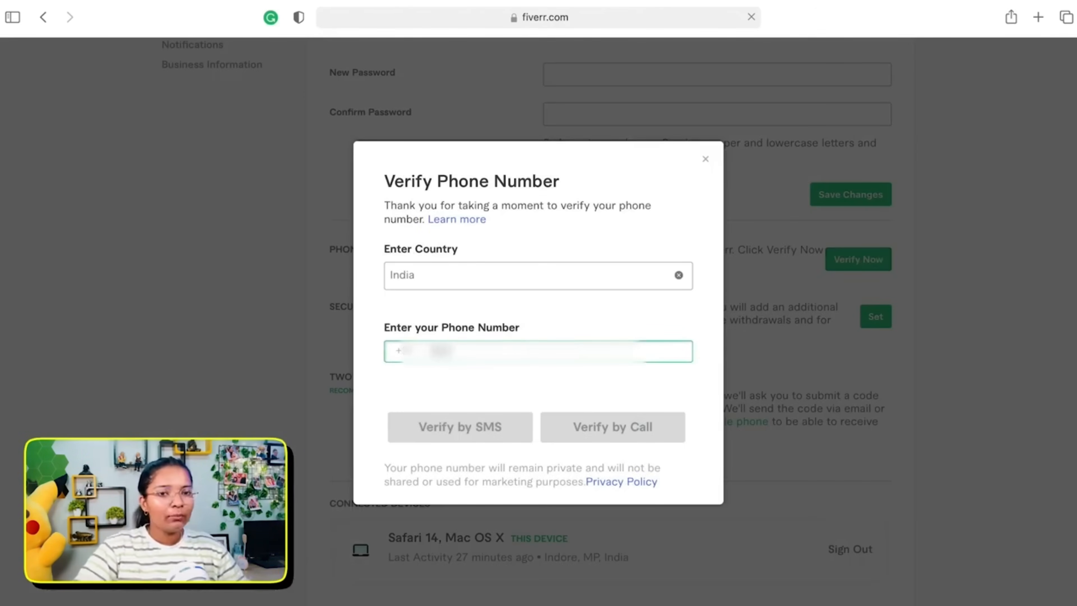
pyautogui.write('??')
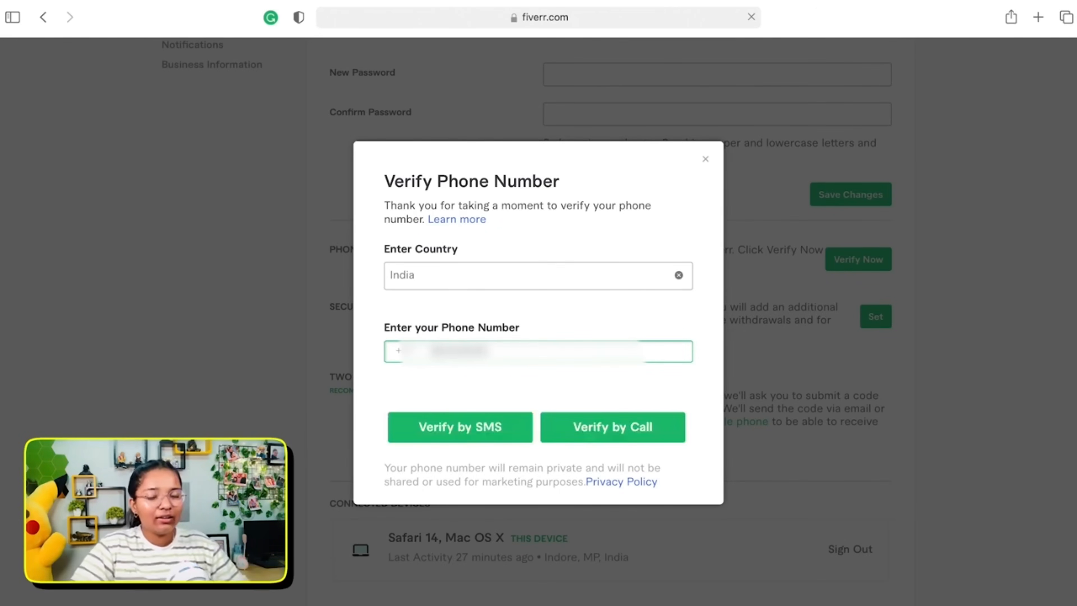
pyautogui.click(497, 437)
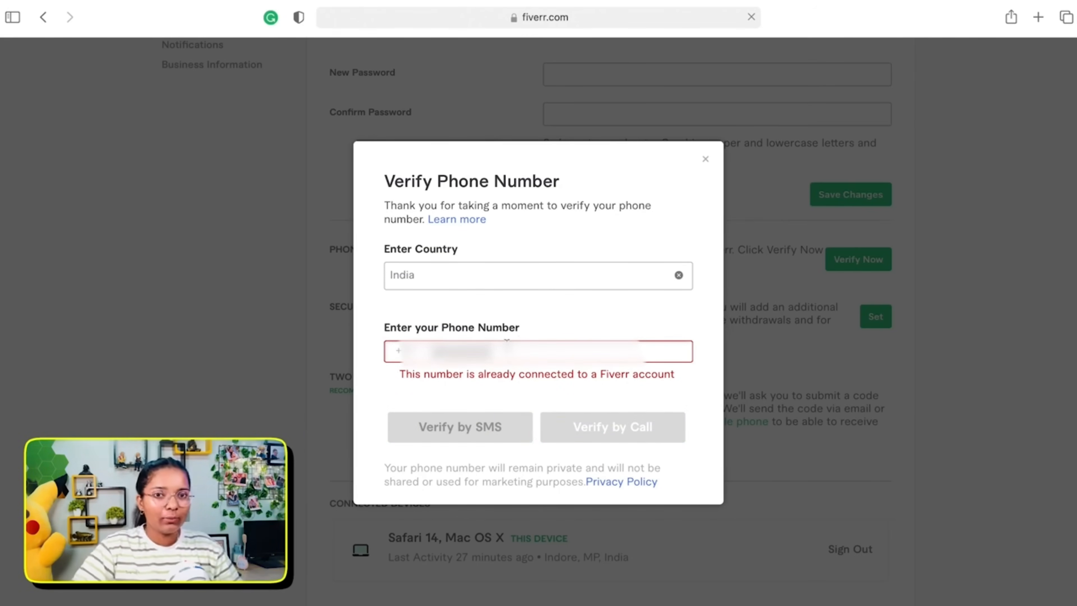
pyautogui.write('98')
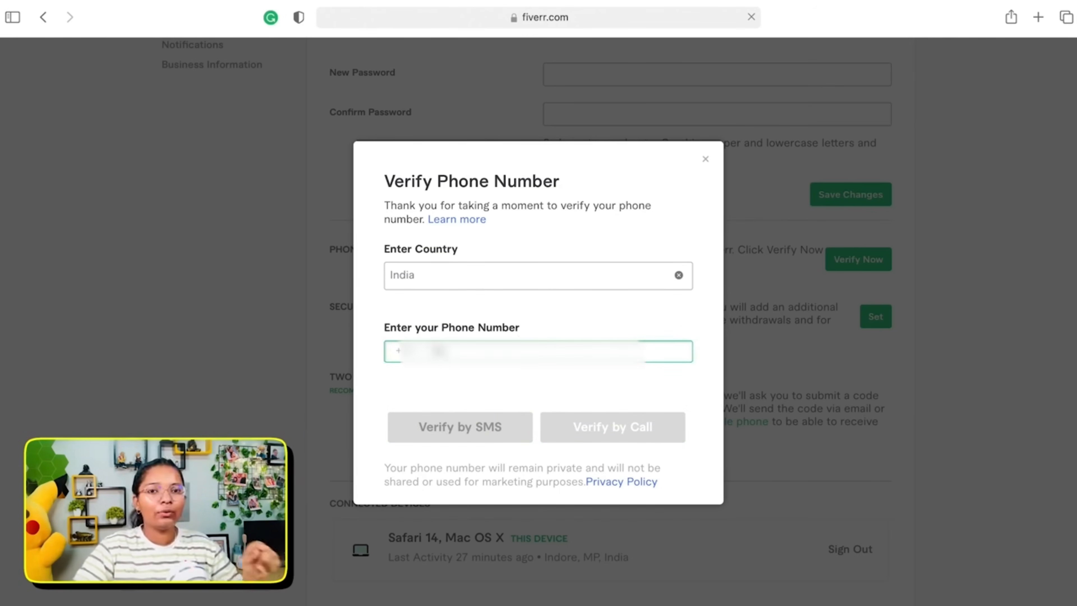
pyautogui.write('00000')
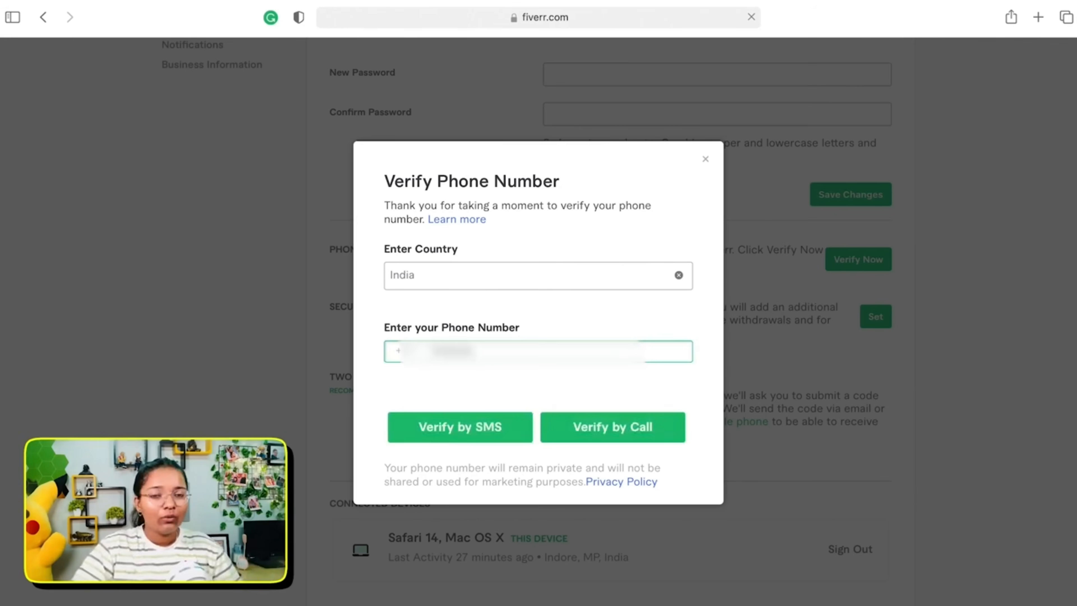
pyautogui.write('00')
pyautogui.click(481, 437)
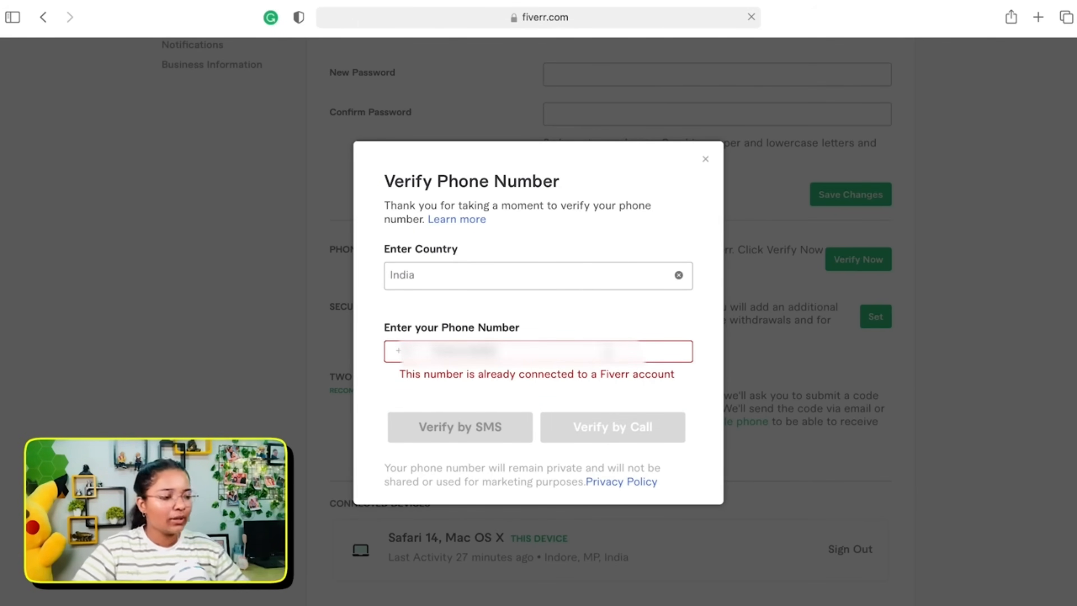
# - Correct the rejected phone number and request the SMS code again
pyautogui.click(608, 352)
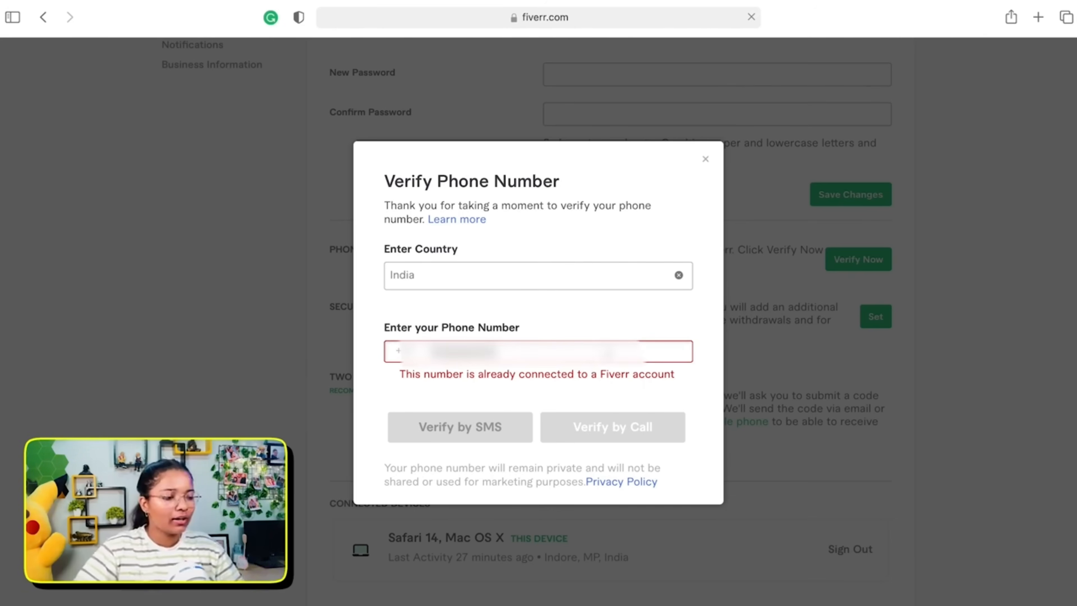
pyautogui.press('BackSpace')
pyautogui.press('BackSpace')
pyautogui.press('BackSpace')
pyautogui.press('BackSpace')
pyautogui.press('BackSpace')
pyautogui.press('BackSpace')
pyautogui.press('BackSpace')
pyautogui.press('BackSpace')
pyautogui.press('BackSpace')
pyautogui.write('0')
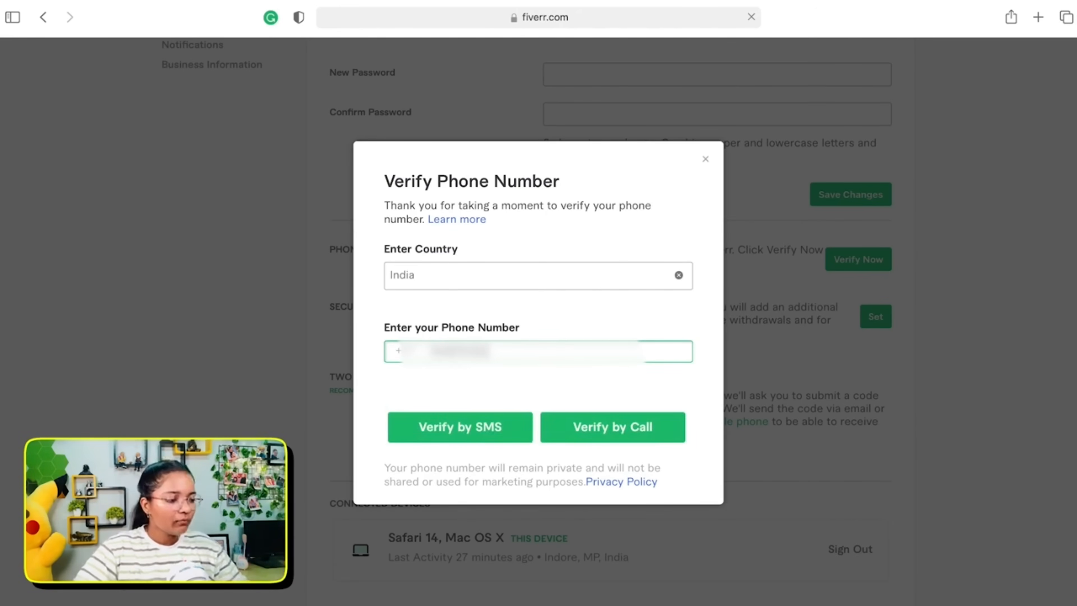
pyautogui.click(490, 420)
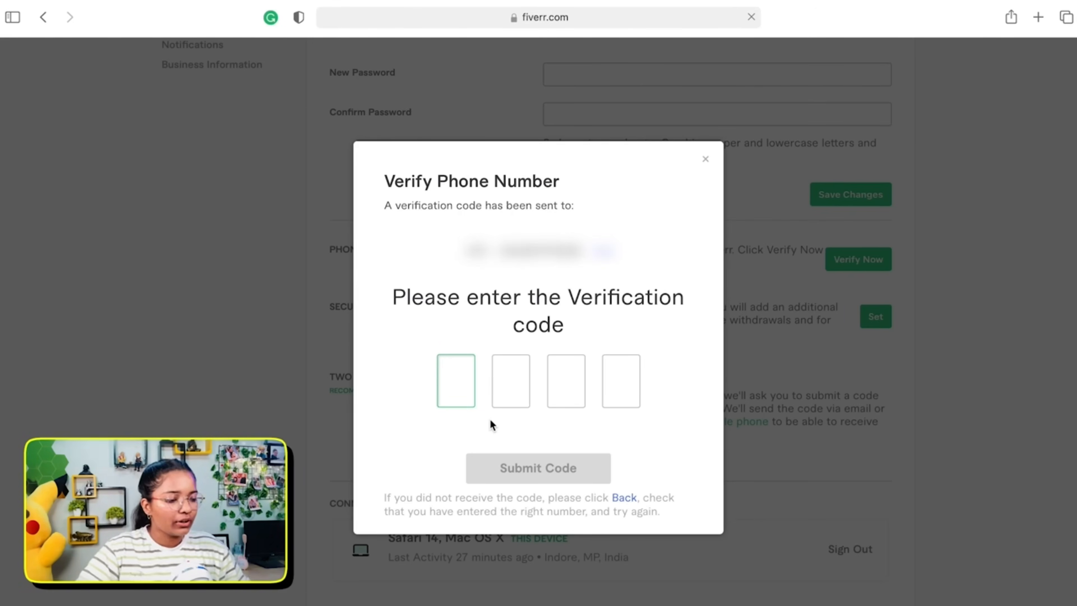
# - Enter the texted 4-digit verification code and submit it
pyautogui.click(499, 476)
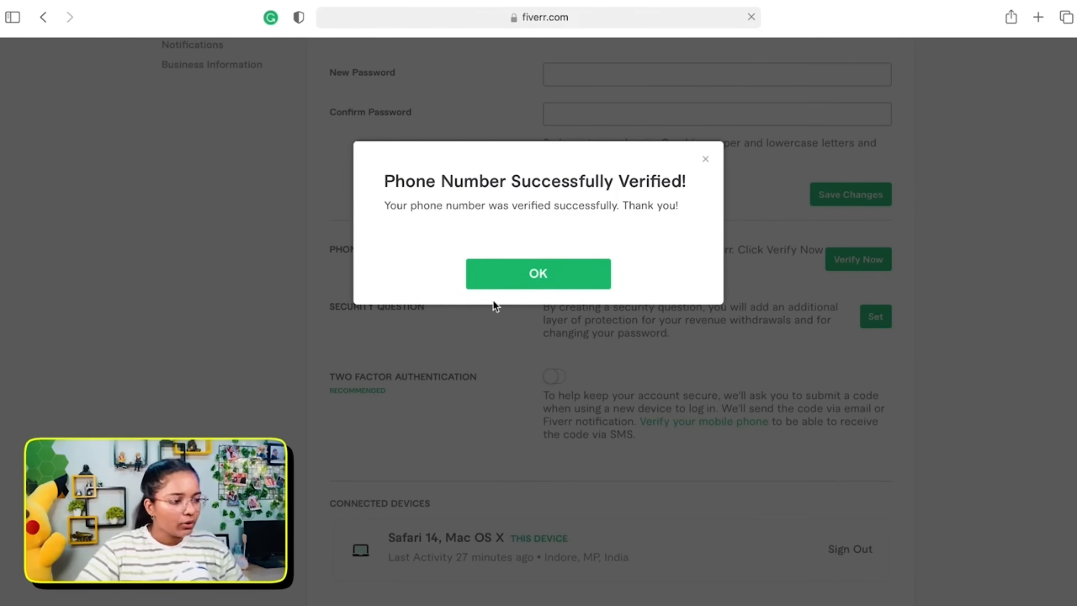
pyautogui.scroll(5, 597, 175)
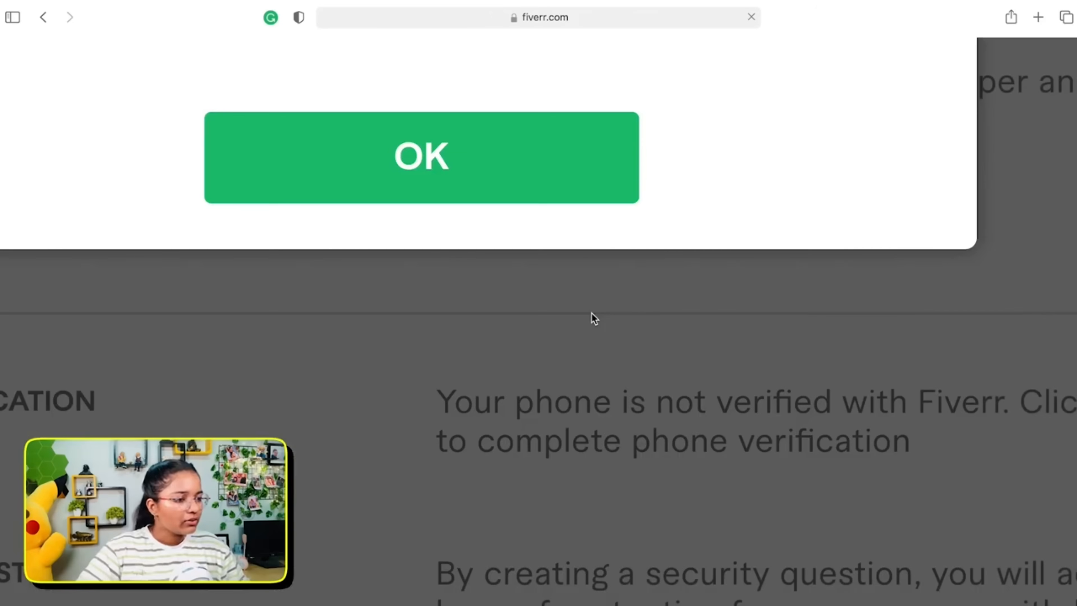
pyautogui.scroll(-5, 595, 317)
# - Save the childhood nickname security question with an answer
pyautogui.click(517, 283)
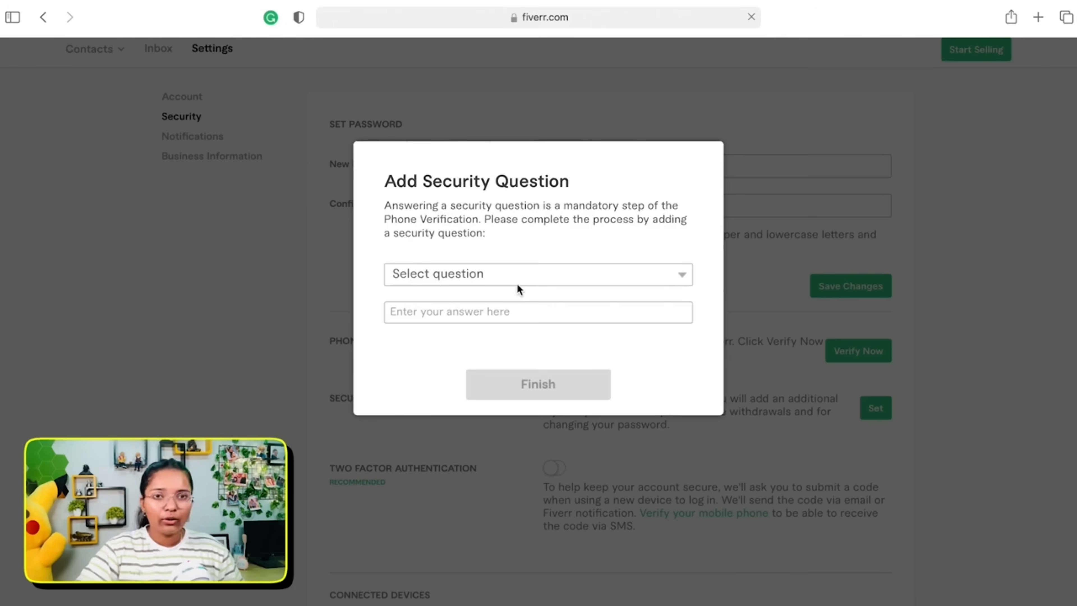
pyautogui.click(459, 280)
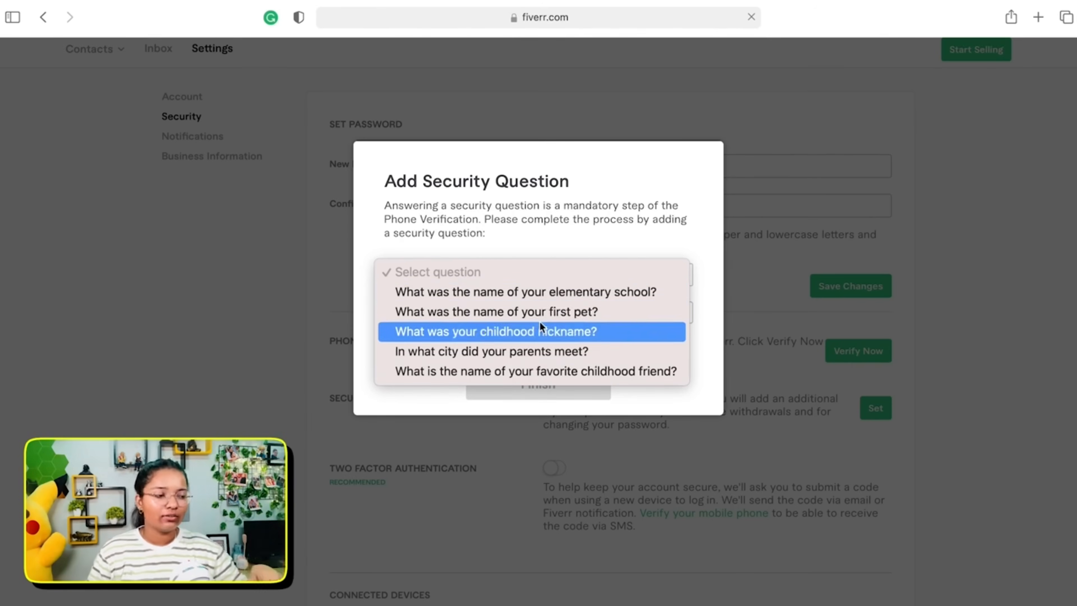
pyautogui.click(583, 336)
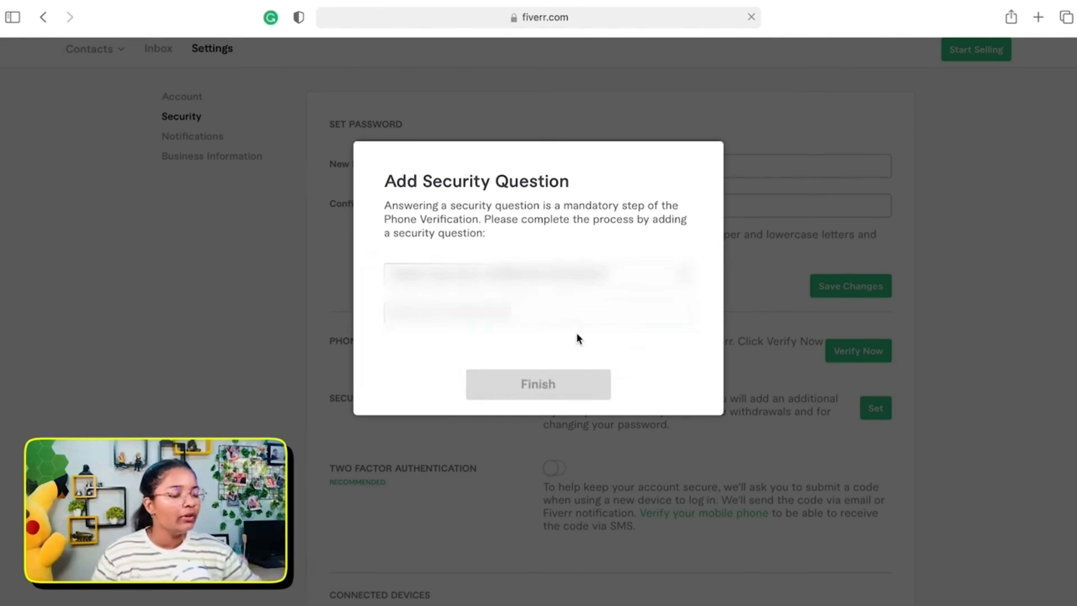
pyautogui.write('***')
pyautogui.click(538, 398)
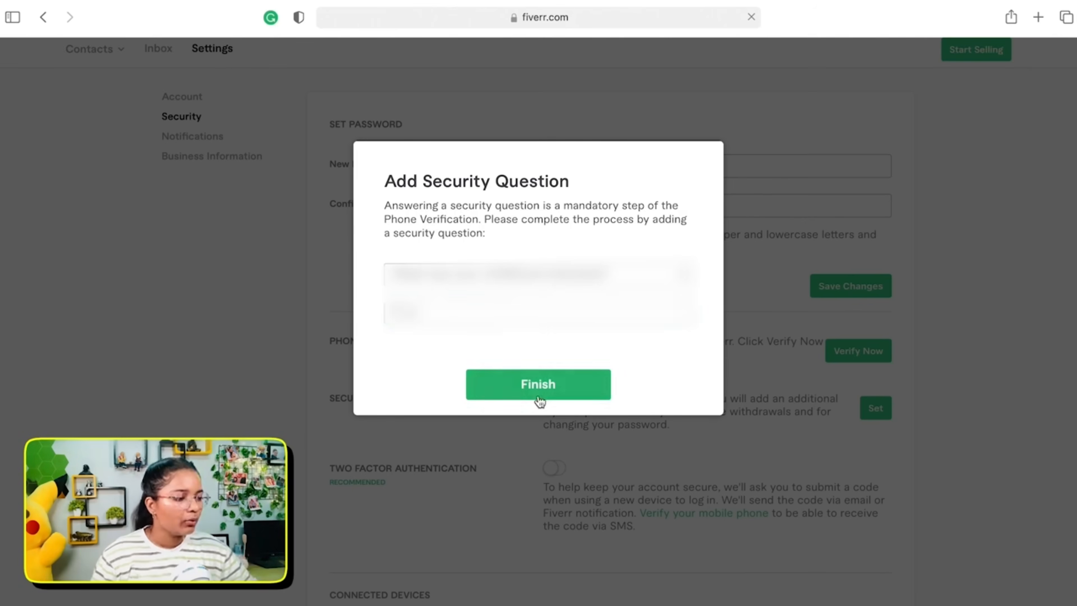
pyautogui.click(540, 282)
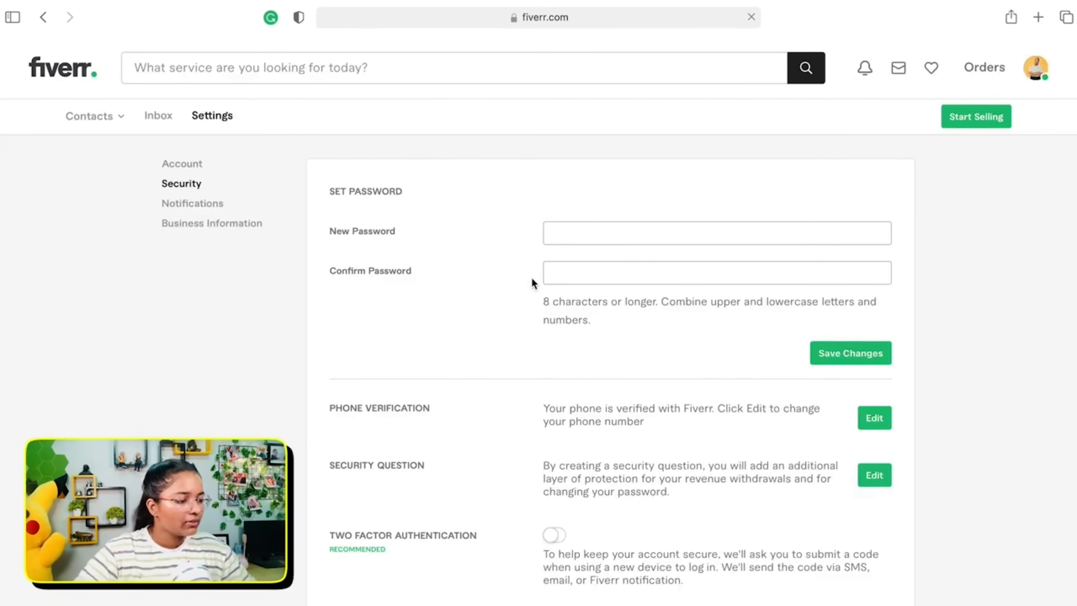
# - Turn two-factor authentication on and back off, then go to Notifications settings
pyautogui.scroll(-5, 531, 277)
pyautogui.scroll(-1, 531, 277)
pyautogui.click(553, 308)
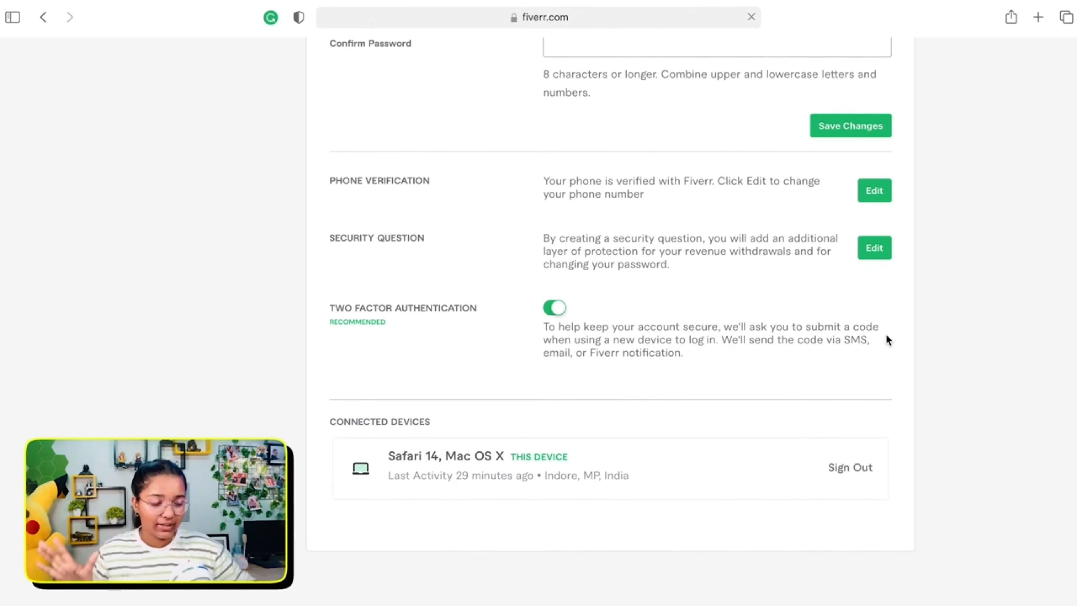
pyautogui.click(553, 309)
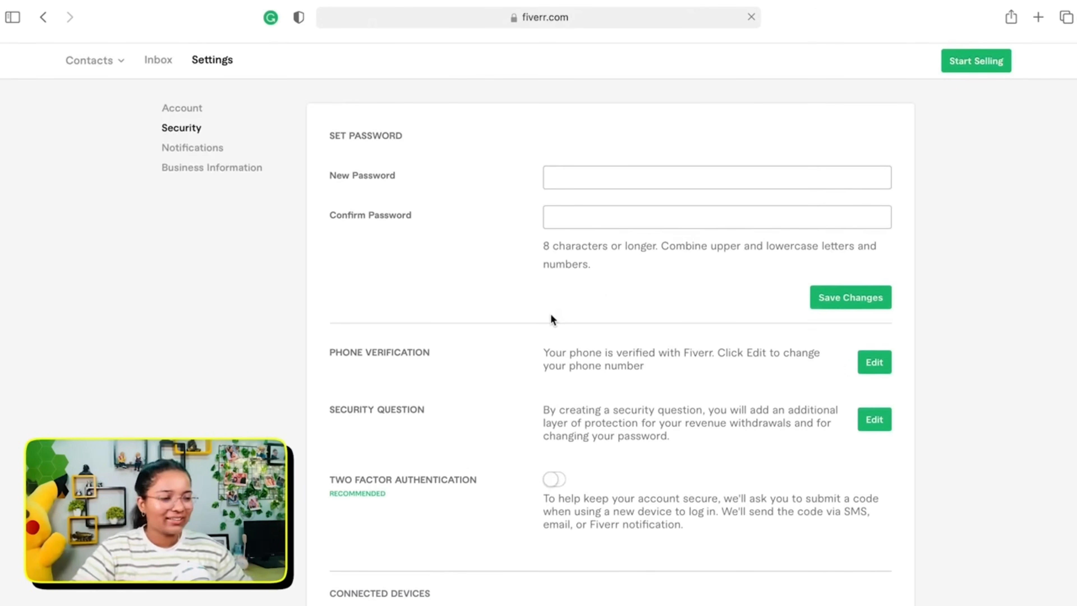
pyautogui.click(170, 158)
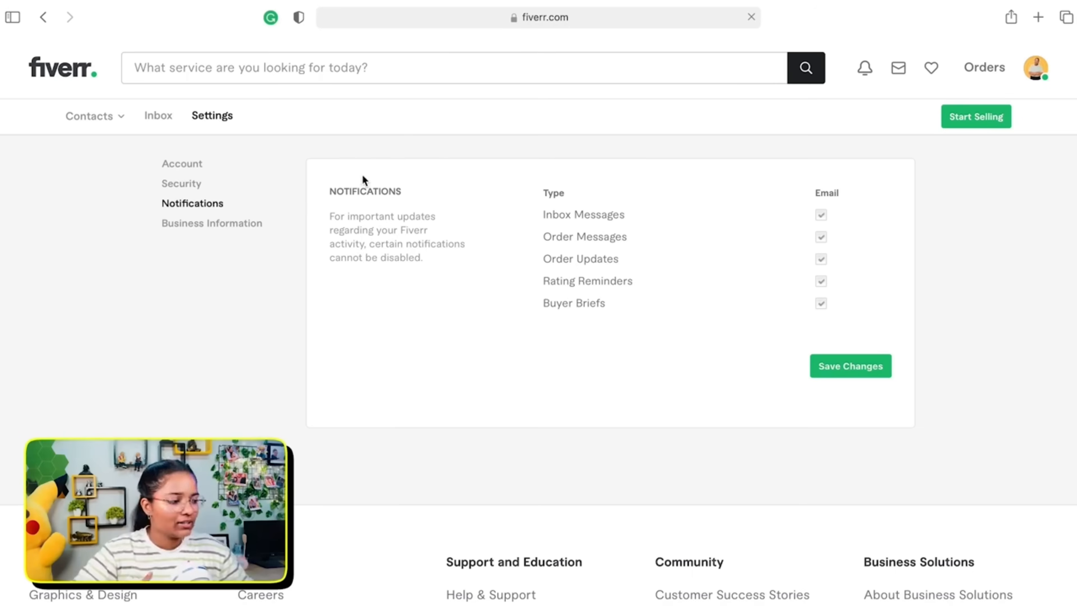
# - Set Business Information to primary job or business, Idea stage, and a Just me team
pyautogui.click(208, 223)
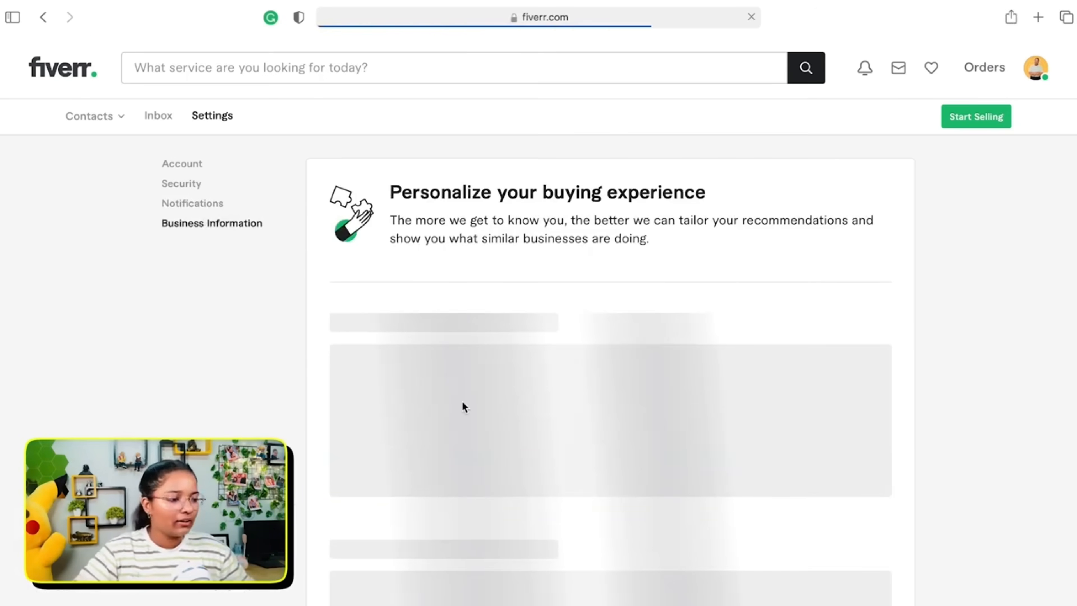
pyautogui.scroll(-1, 461, 400)
pyautogui.scroll(-3, 464, 404)
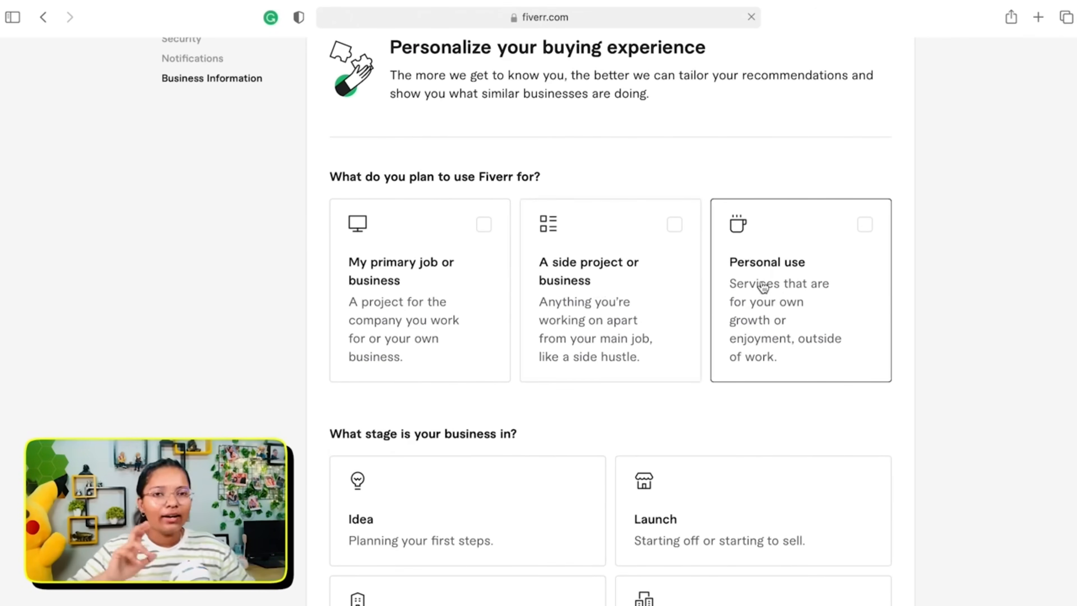
pyautogui.click(419, 282)
pyautogui.scroll(-6, 445, 339)
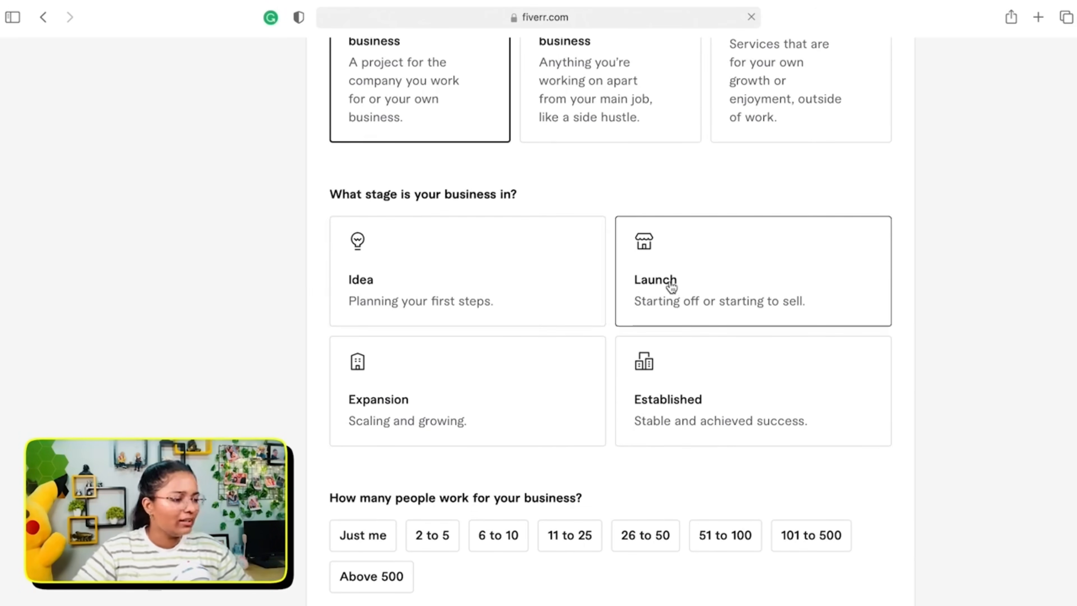
pyautogui.click(493, 290)
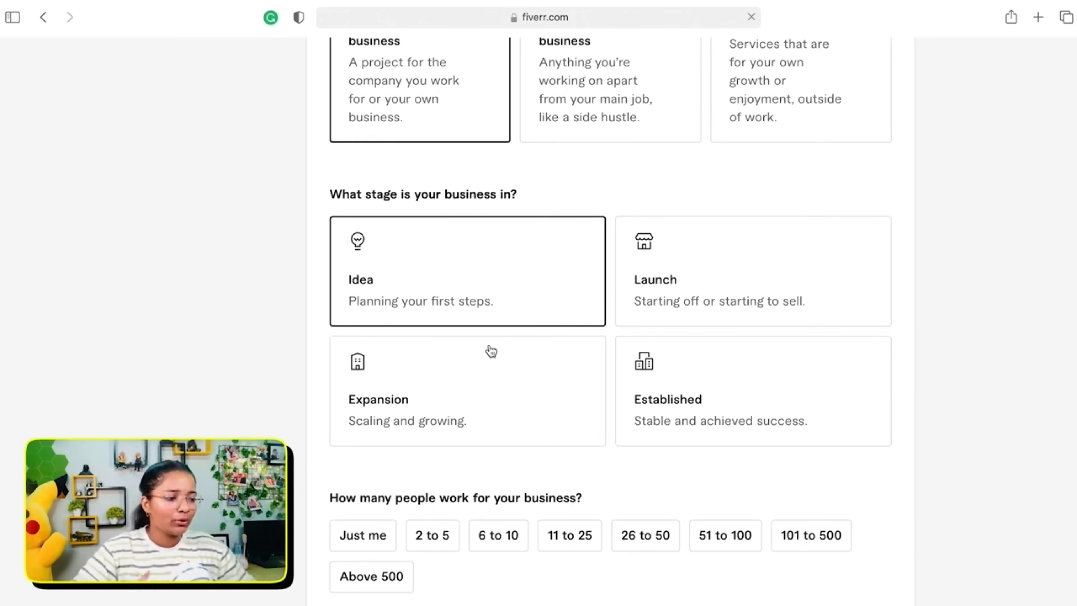
pyautogui.scroll(-6, 493, 474)
pyautogui.scroll(-2, 492, 473)
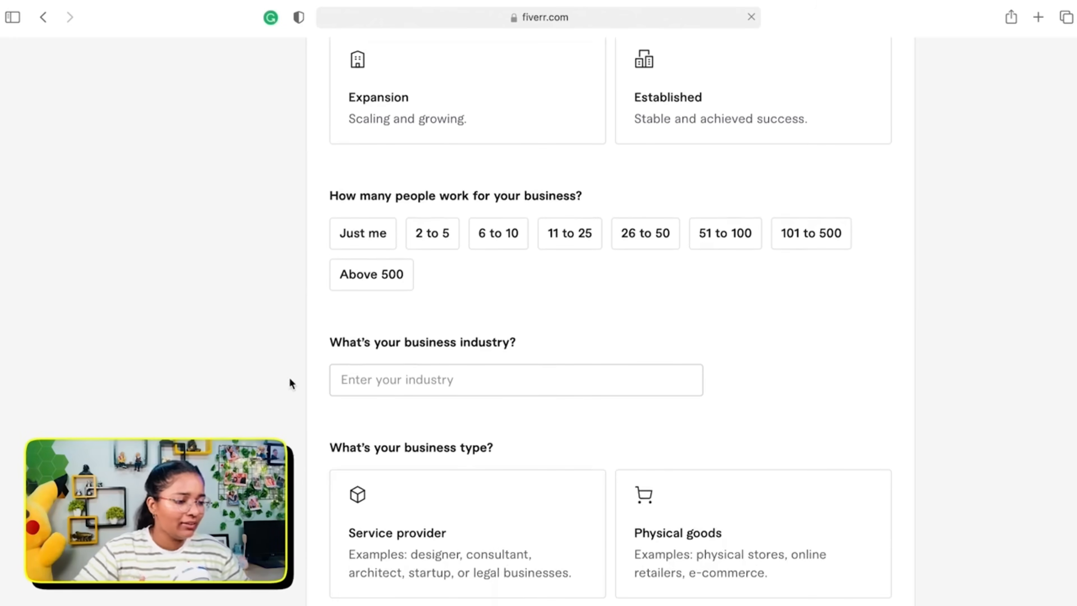
pyautogui.click(363, 234)
pyautogui.scroll(-4, 408, 384)
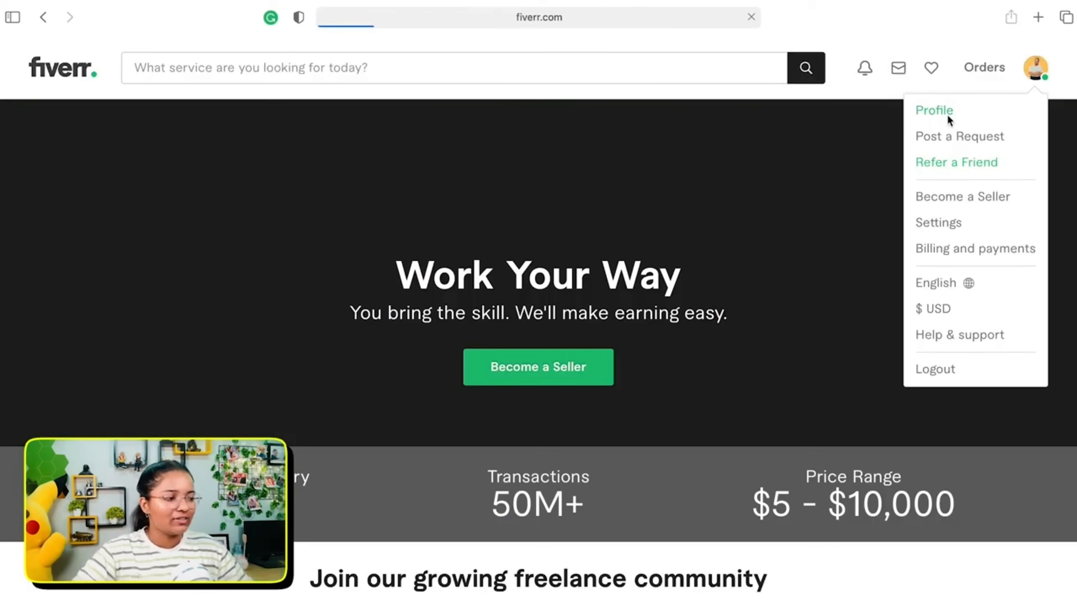
# - Start becoming a seller and continue past the profile tips and community standards pages
pyautogui.click(946, 113)
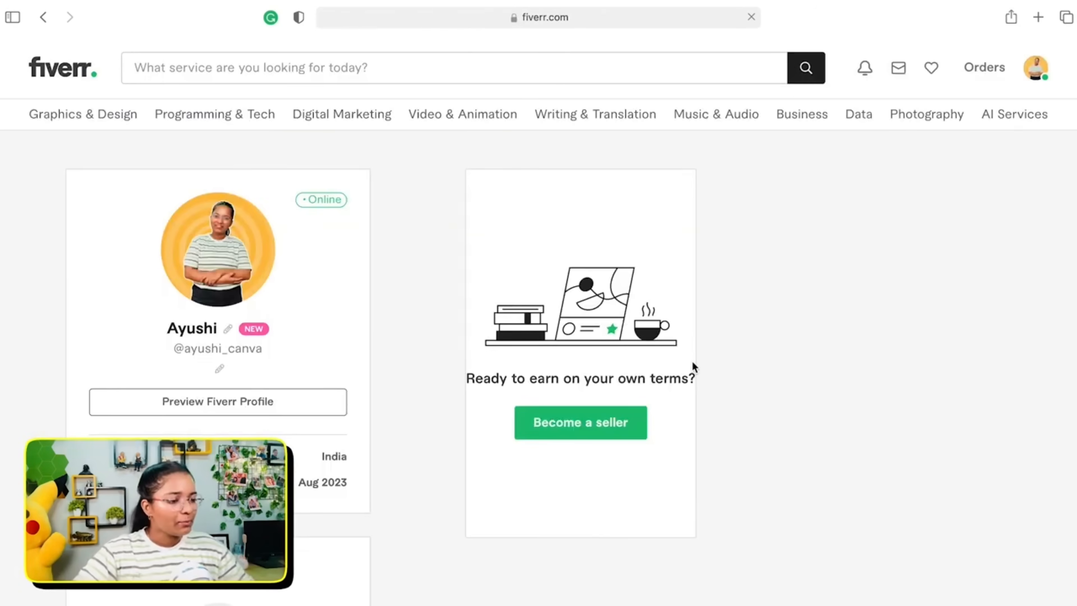
pyautogui.click(626, 424)
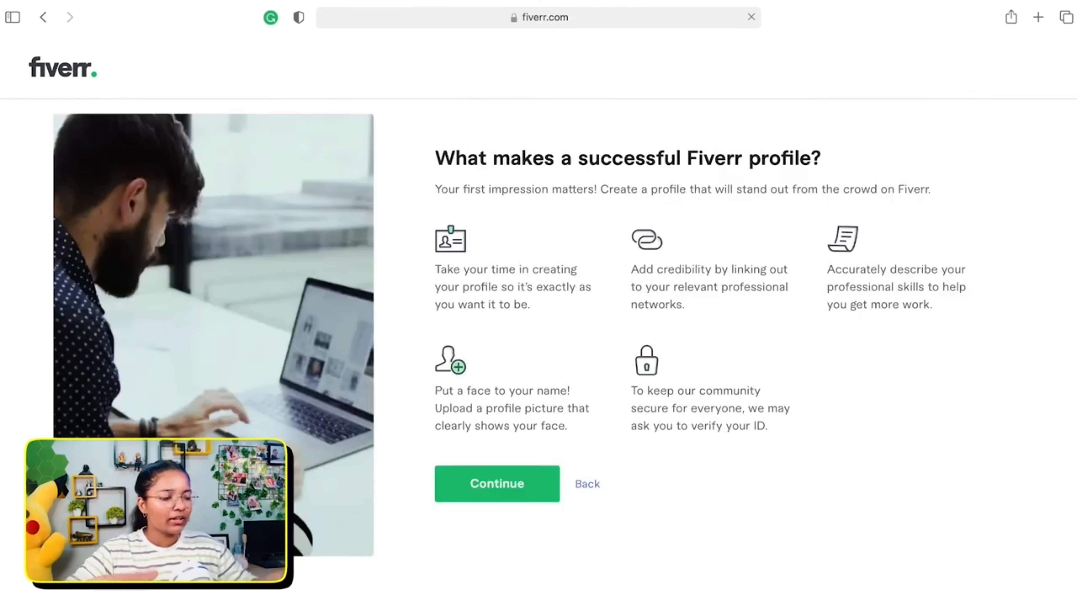
pyautogui.click(462, 480)
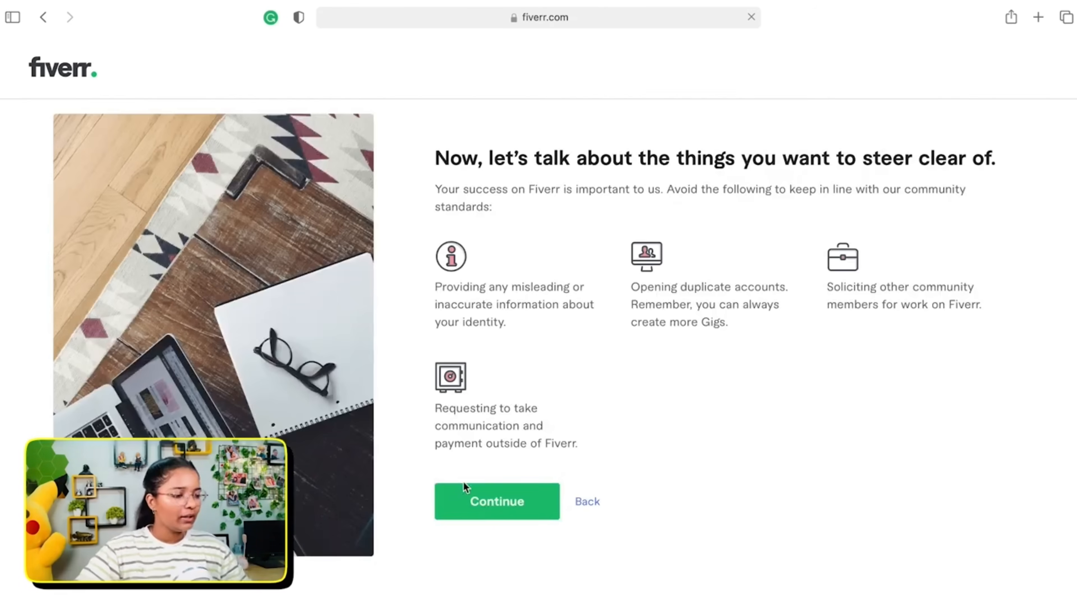
pyautogui.click(468, 499)
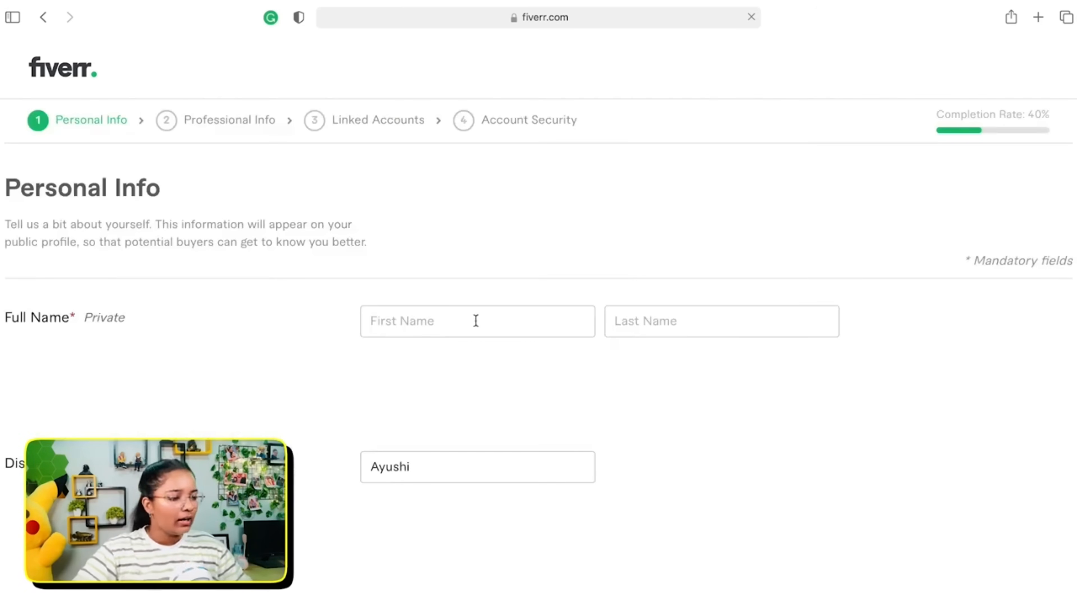
# - Enter the seller's first and last name on the Personal Info page
pyautogui.click(431, 317)
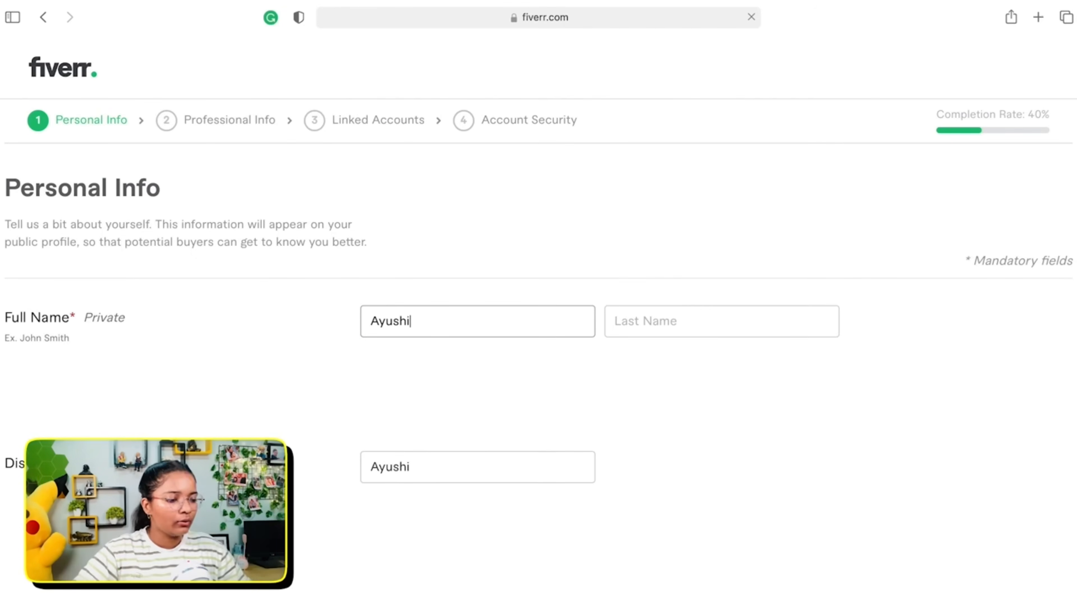
pyautogui.click(669, 336)
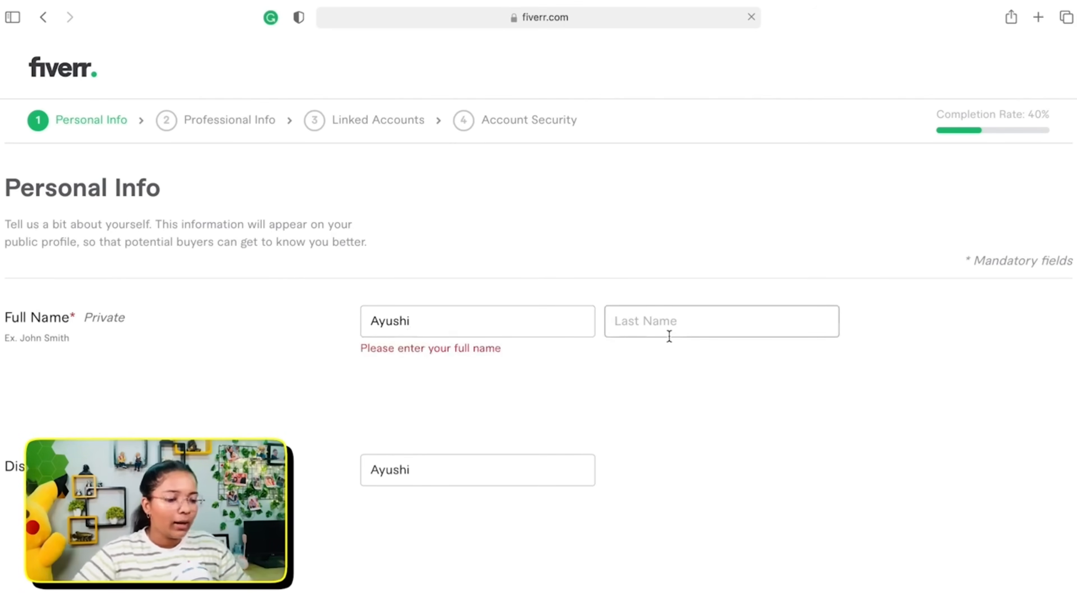
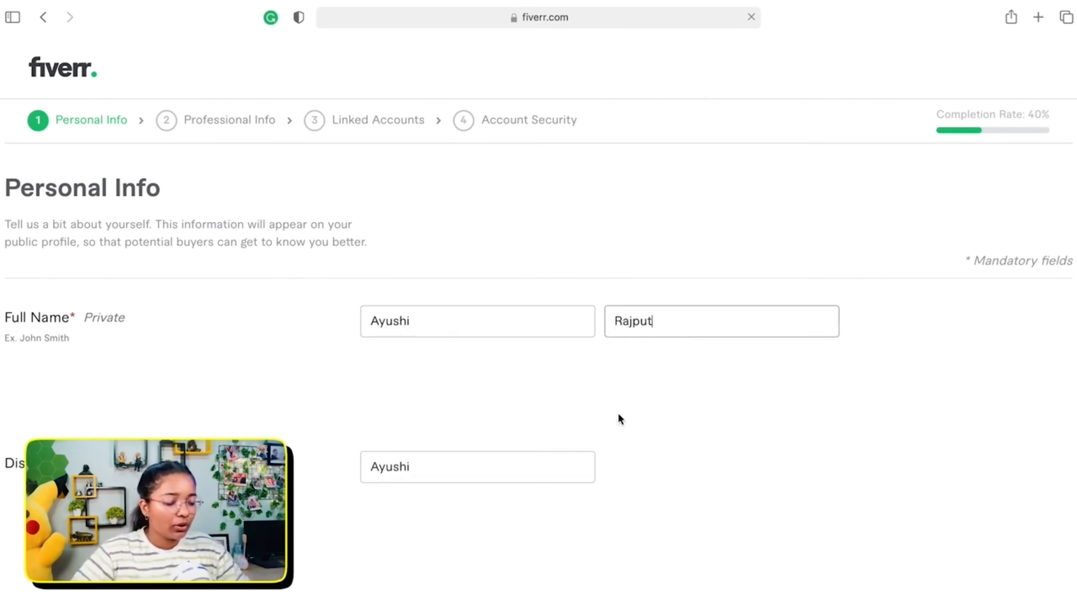
pyautogui.scroll(-4, 635, 394)
pyautogui.scroll(-10, 389, 596)
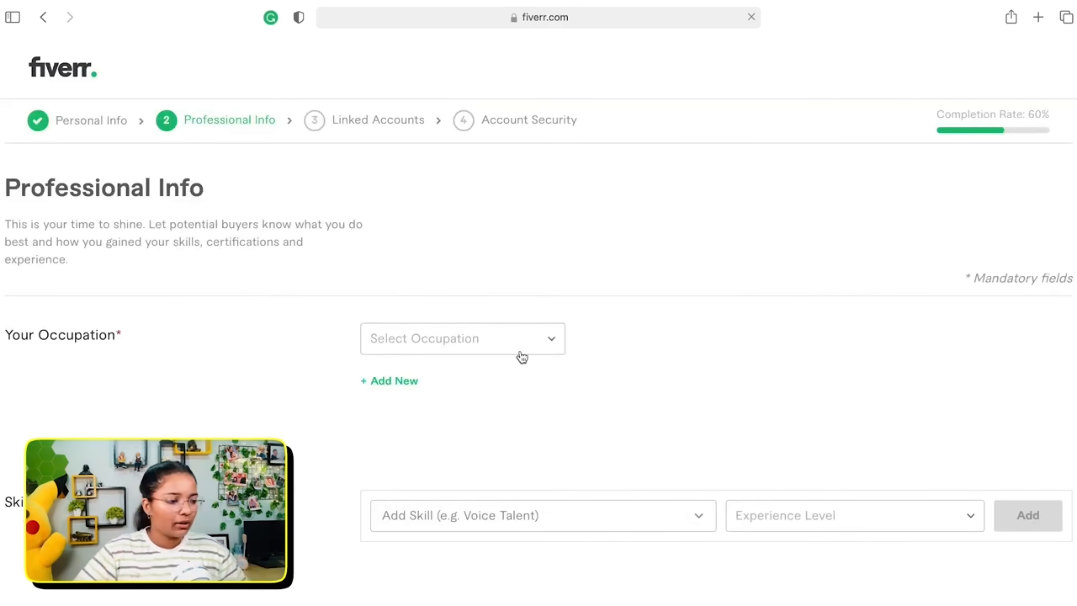
# - Choose Graphics & Design as occupation and check Game Art, Infographic Design and Logo Design
pyautogui.click(507, 349)
pyautogui.click(442, 429)
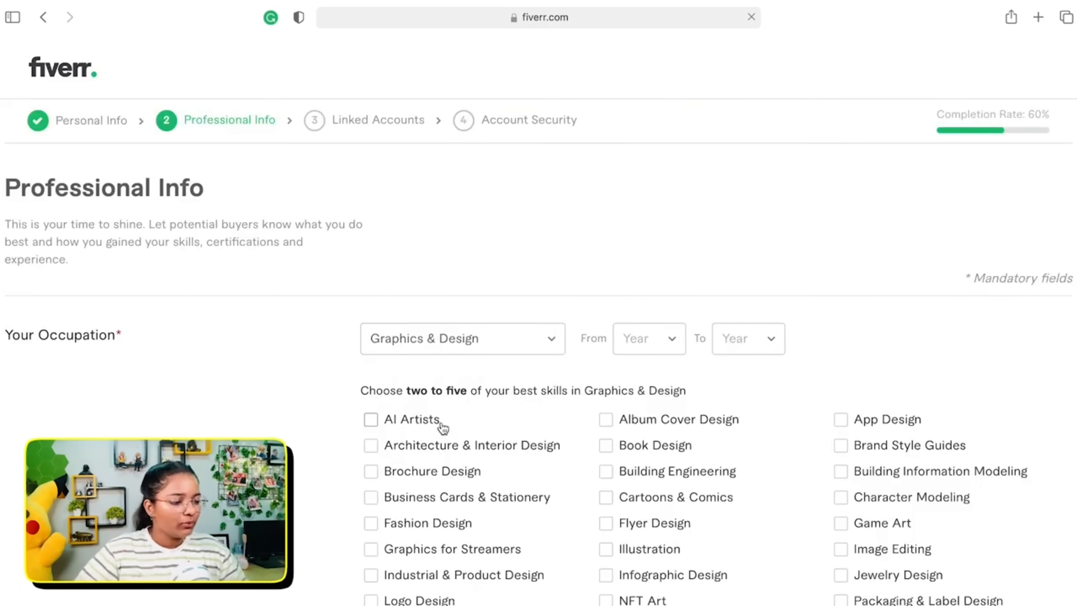
pyautogui.scroll(-3, 441, 429)
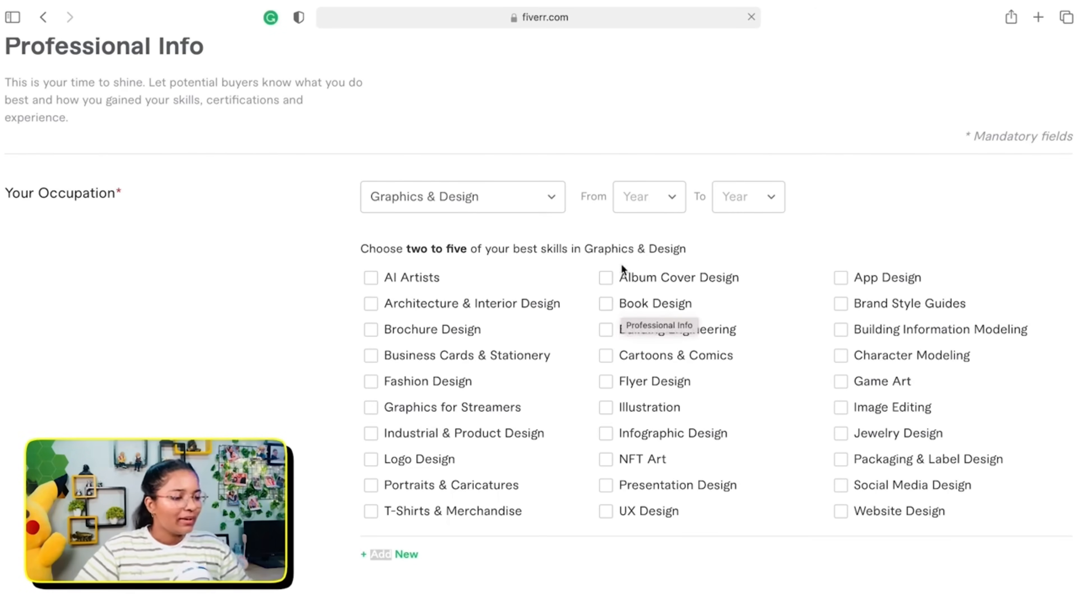
pyautogui.scroll(-1, 854, 410)
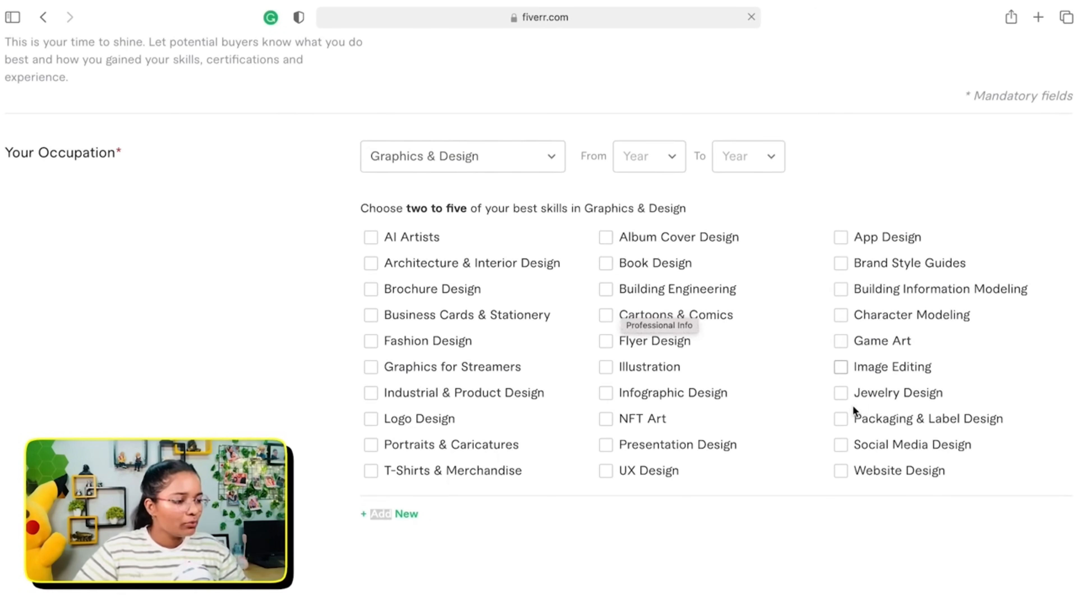
pyautogui.click(841, 343)
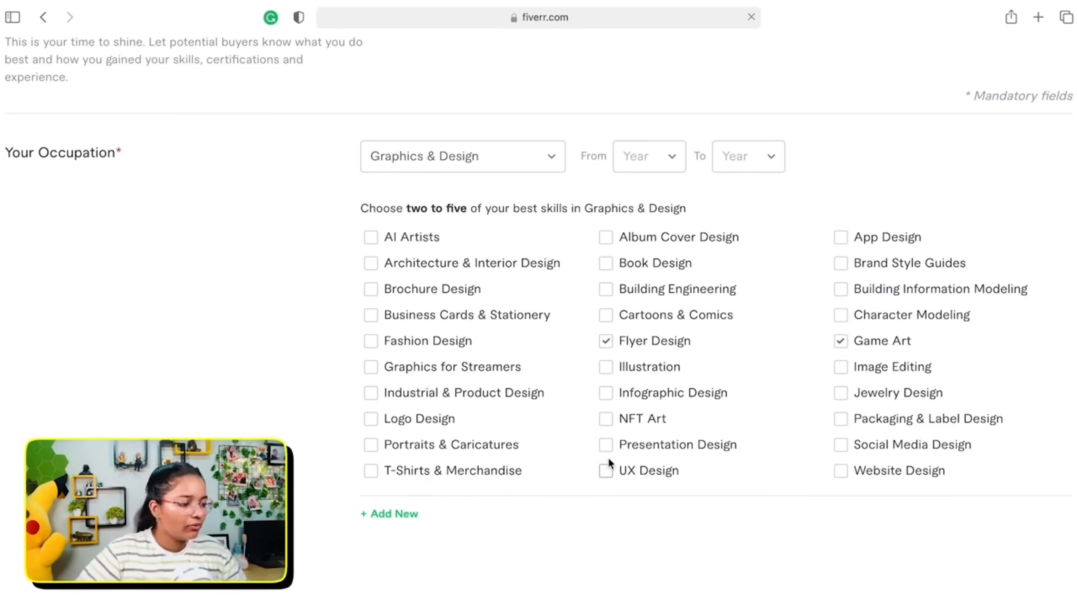
pyautogui.click(606, 392)
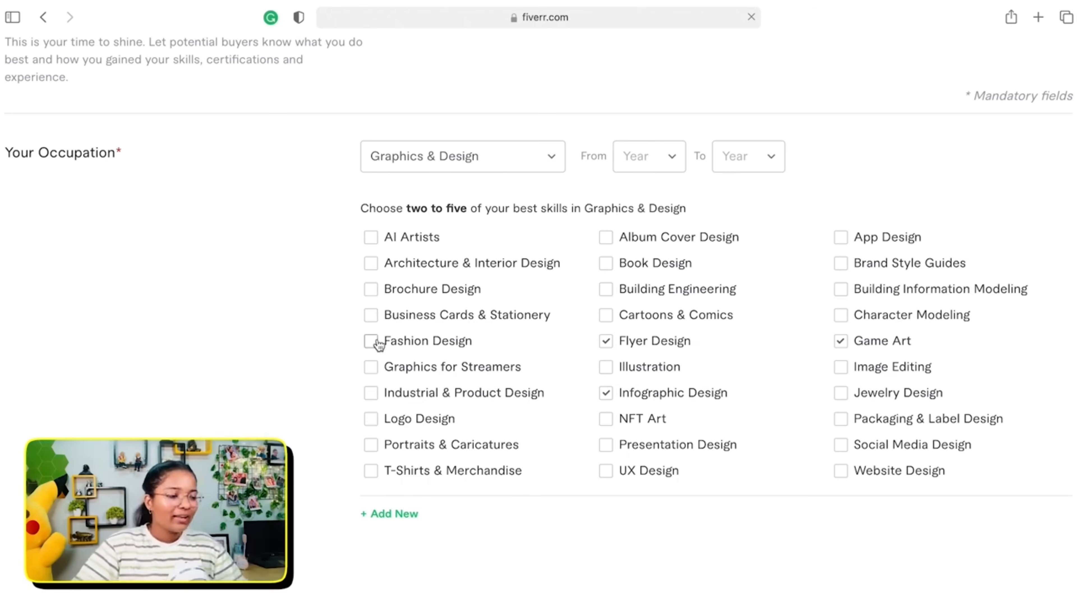
pyautogui.click(371, 419)
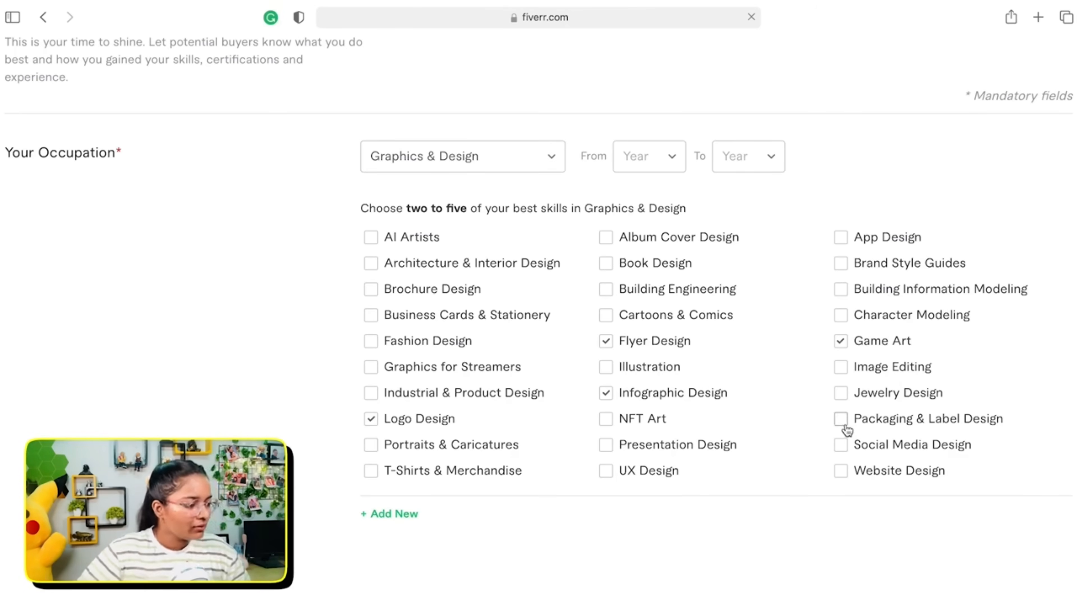
# - Back on the seller form tab, add Canva as a skill at Expert level
pyautogui.scroll(-10, 842, 446)
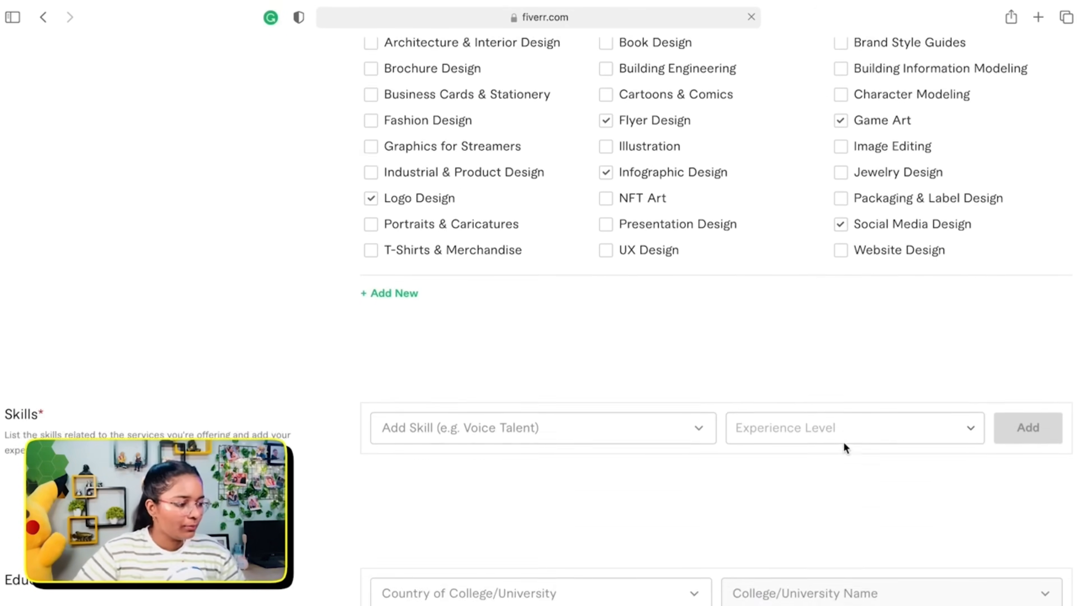
pyautogui.press('super+shift+backslash')
pyautogui.click(431, 225)
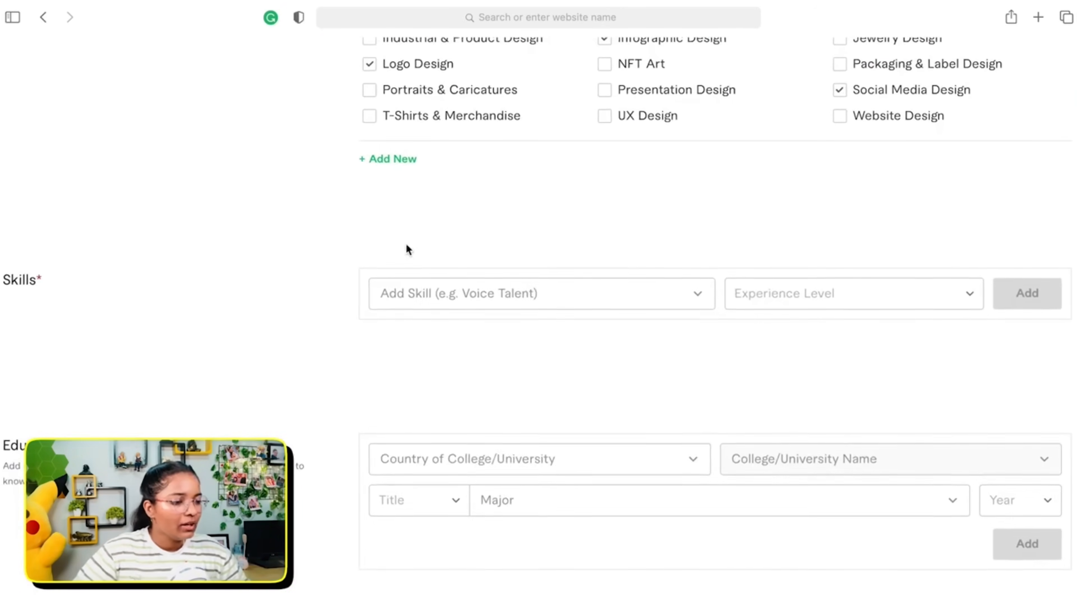
pyautogui.click(415, 307)
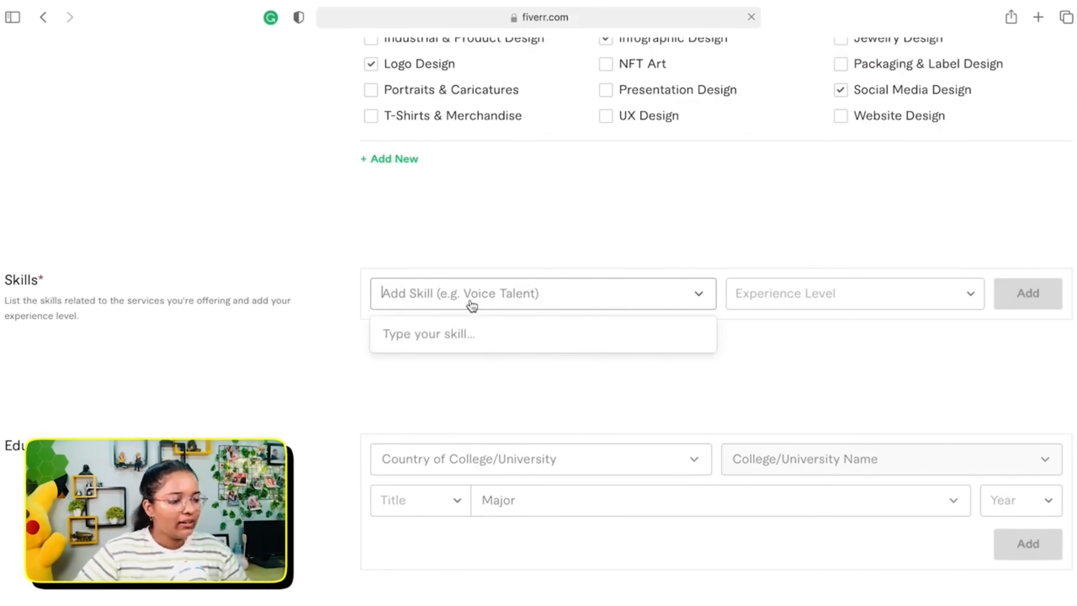
pyautogui.write('c')
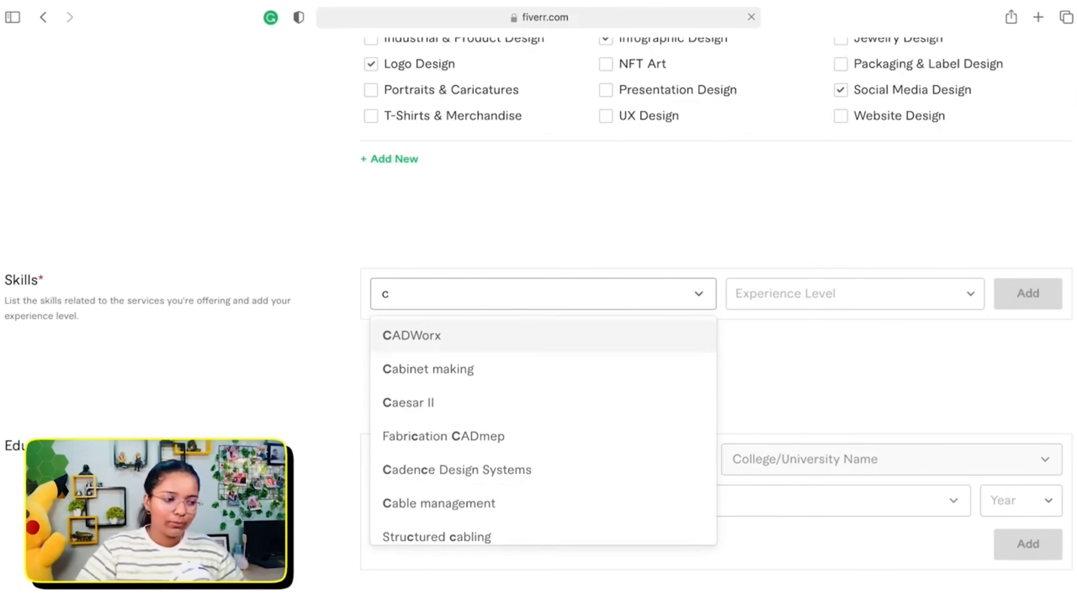
pyautogui.write('an')
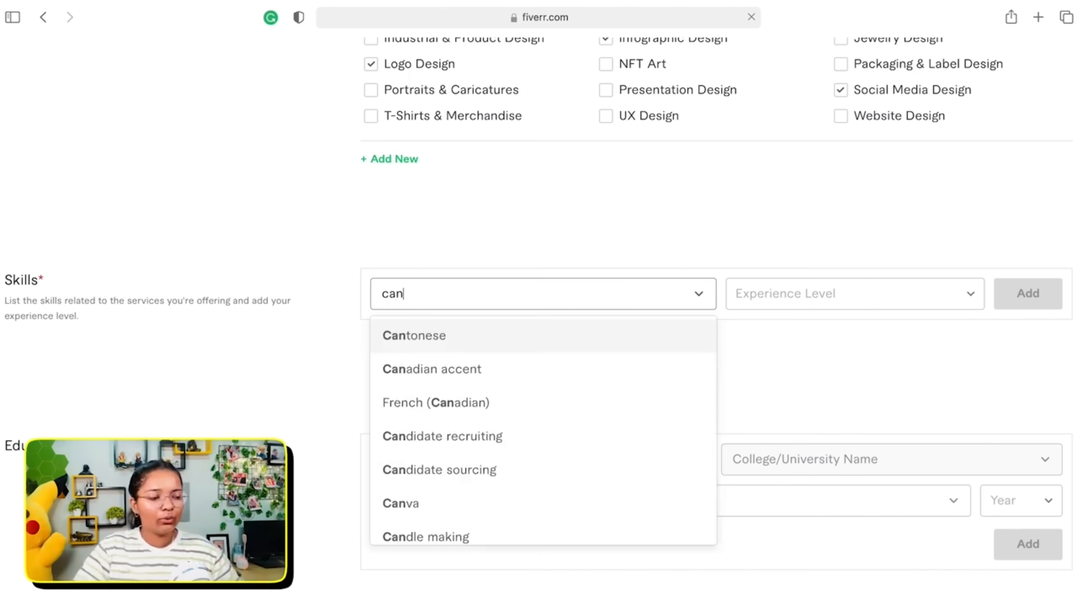
pyautogui.click(388, 503)
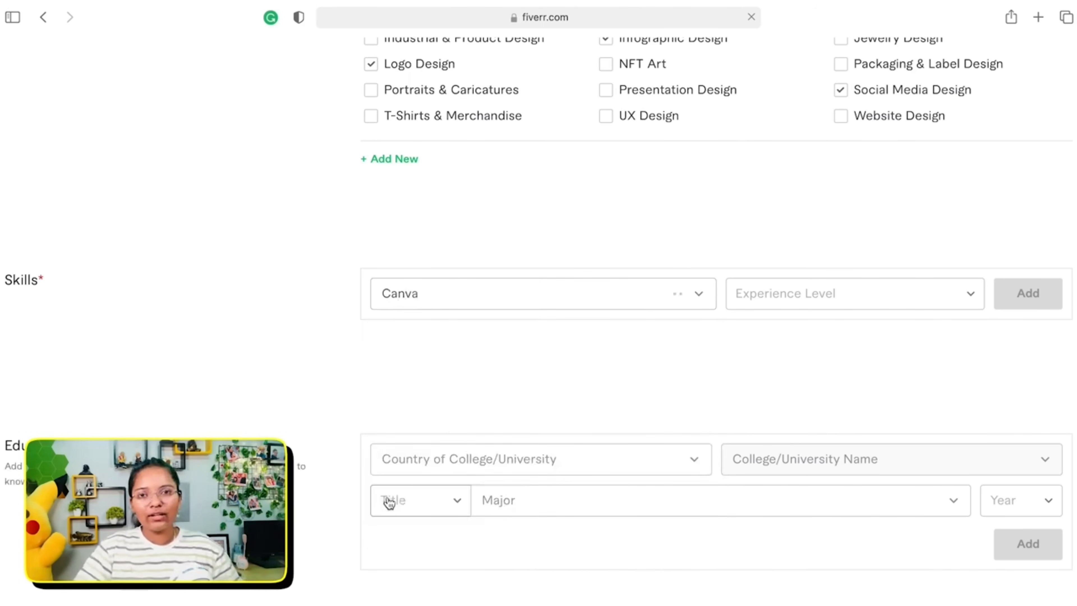
pyautogui.click(786, 296)
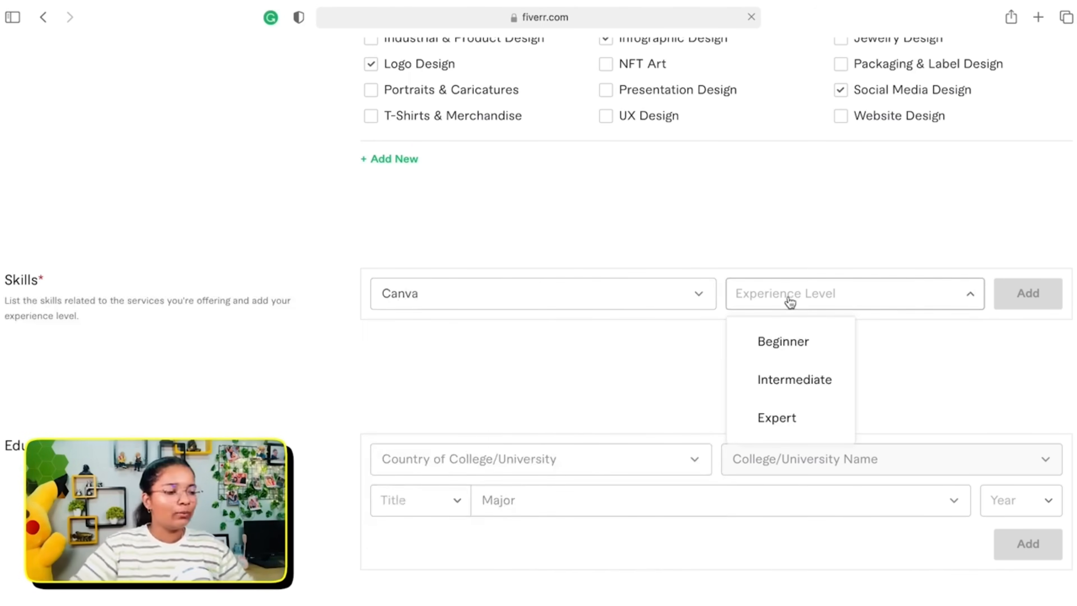
pyautogui.click(781, 419)
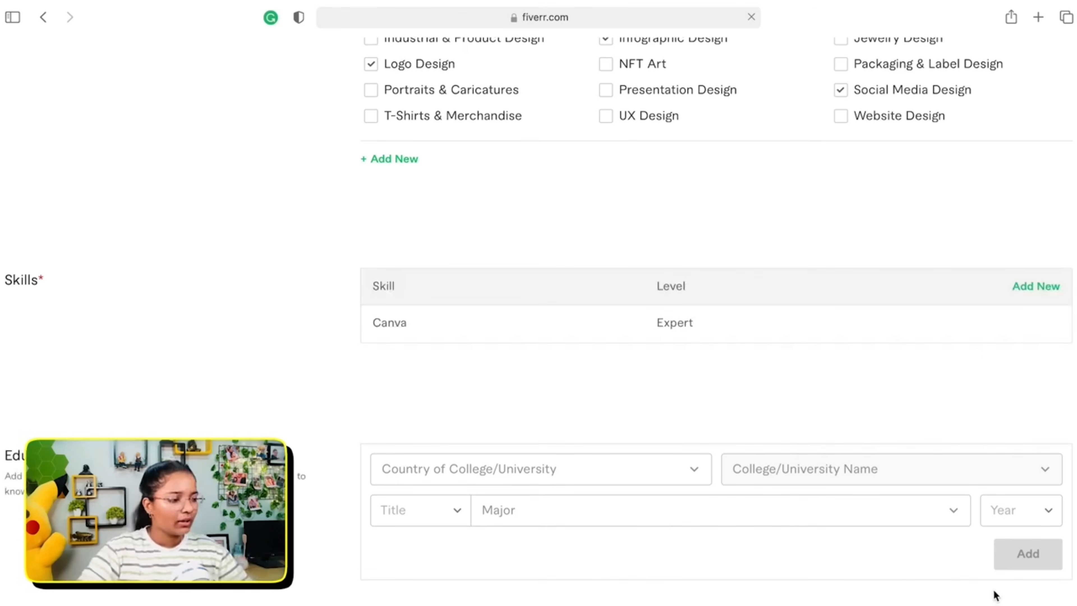
pyautogui.scroll(-3, 994, 594)
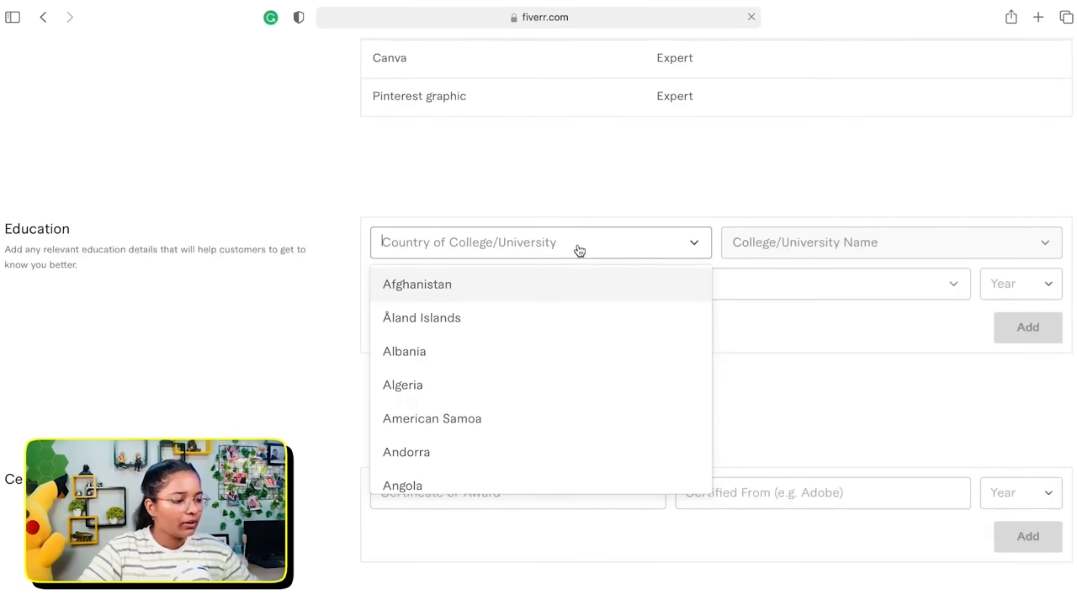
# - Set the education country to India, then begin the college, certification year and website fields
pyautogui.write('In')
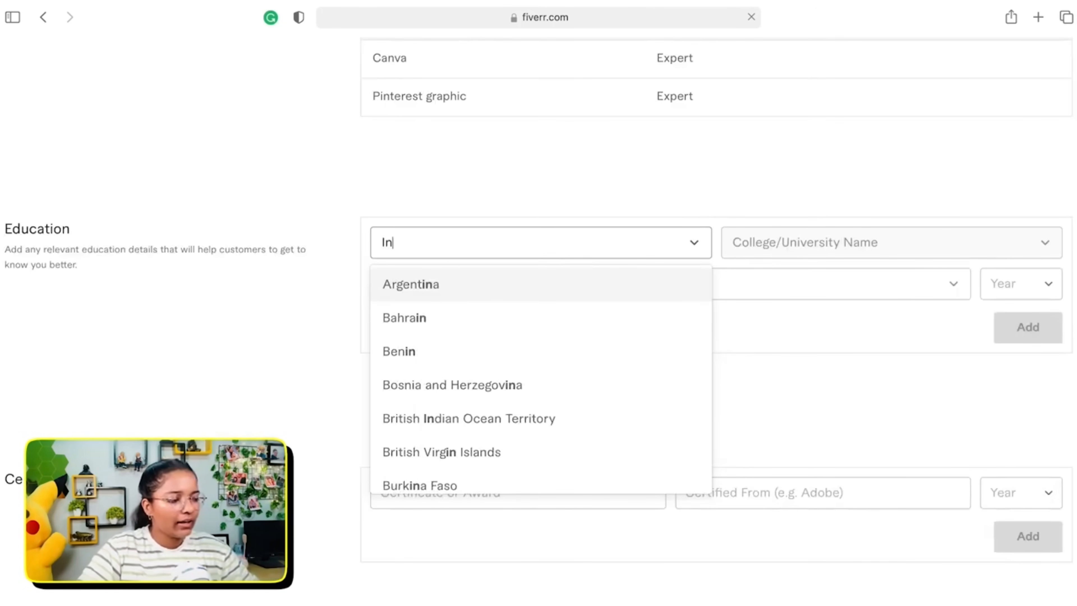
pyautogui.write('dia')
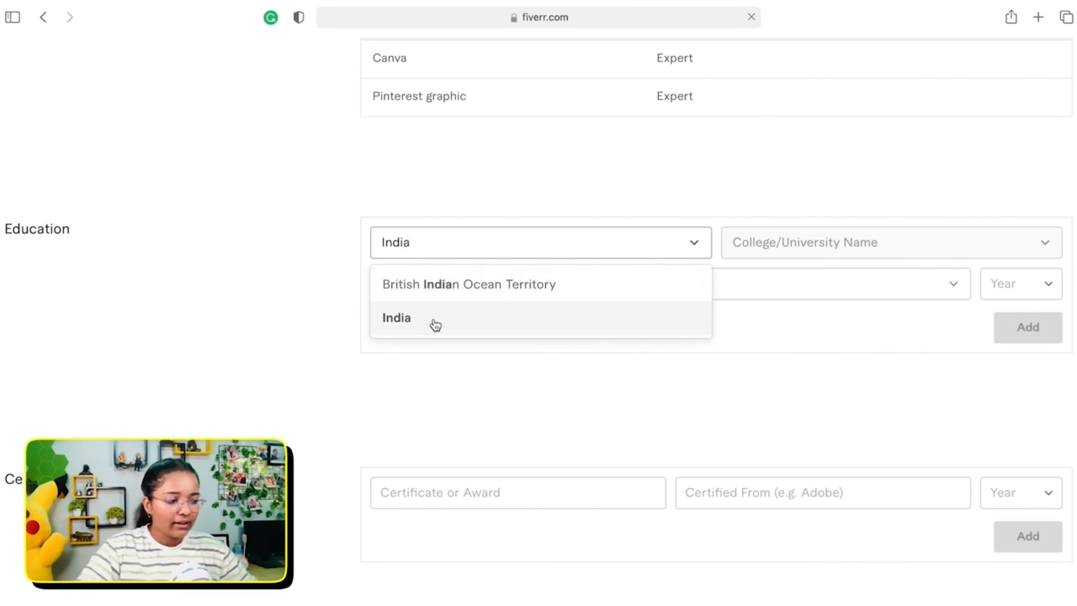
pyautogui.click(435, 322)
pyautogui.click(862, 250)
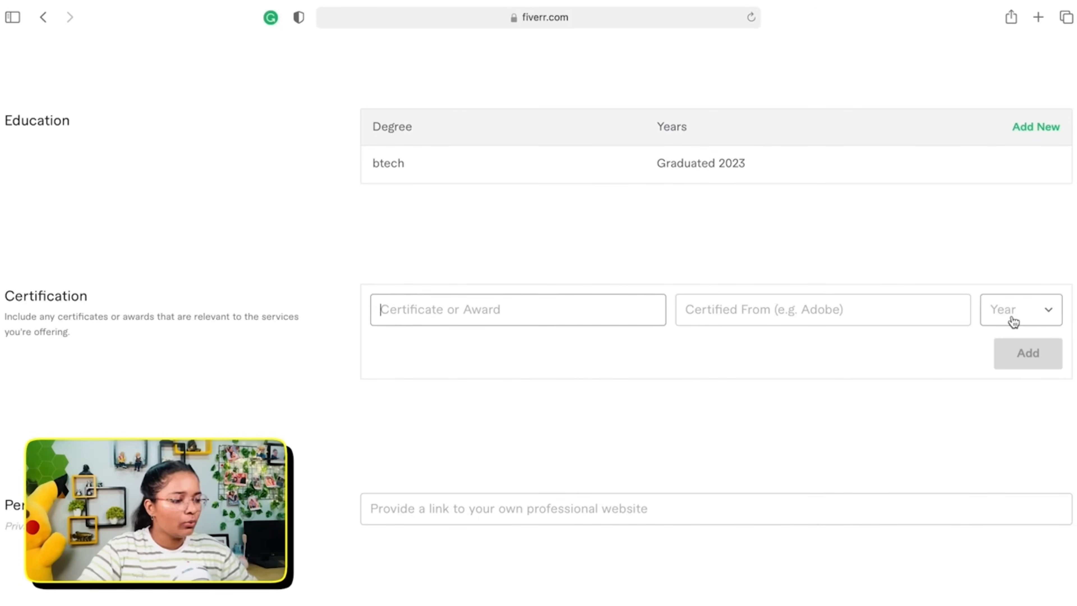
pyautogui.click(1010, 322)
pyautogui.click(892, 411)
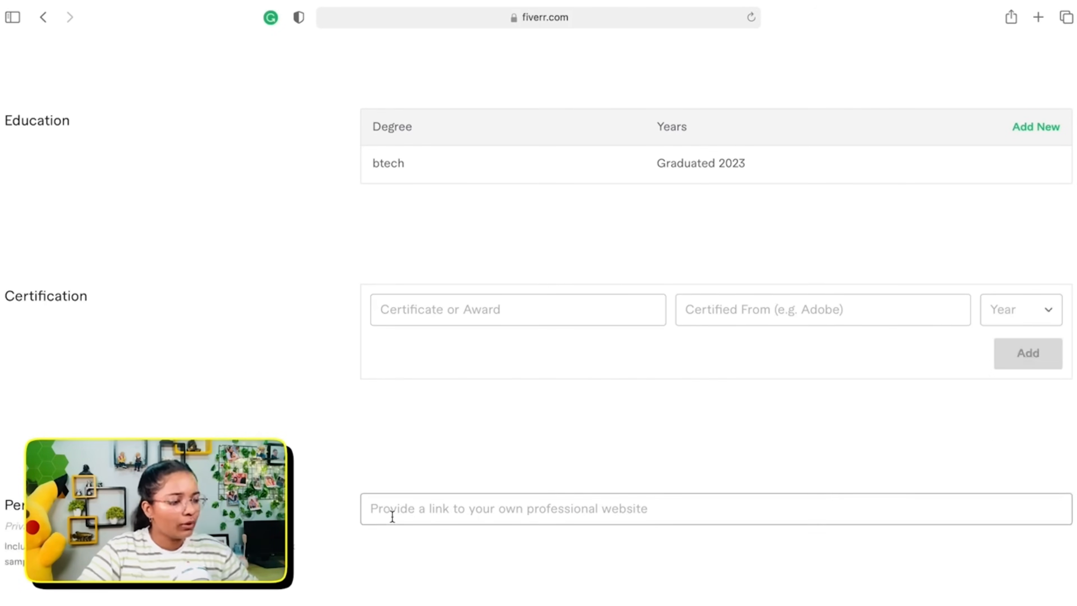
pyautogui.click(439, 511)
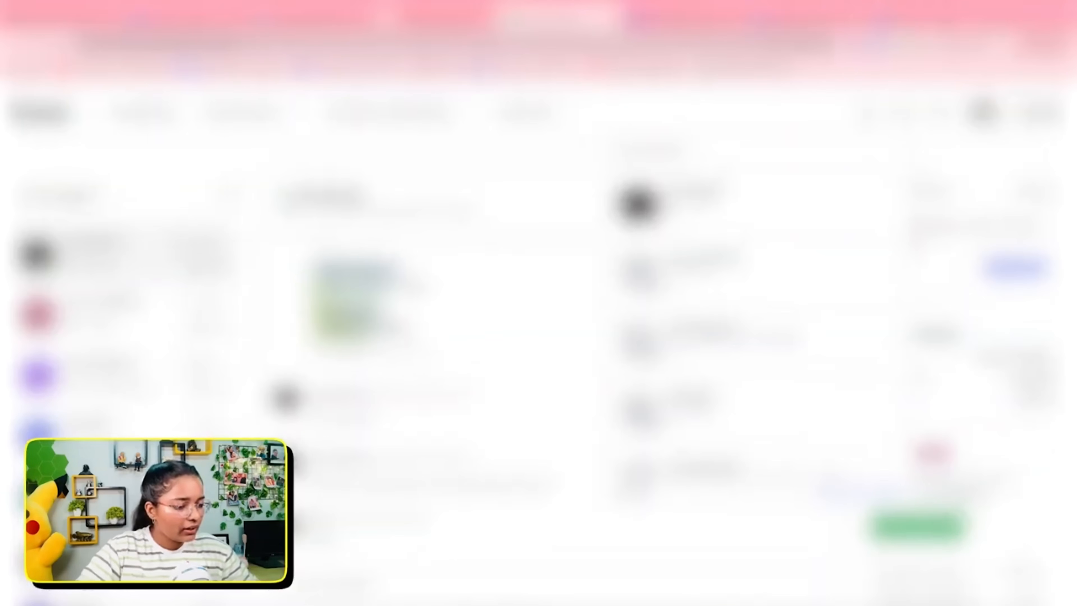
# - Open Instagram in a new tab, search for the account by name, and open the top result
pyautogui.click(1013, 18)
pyautogui.write('f')
pyautogui.press('Return')
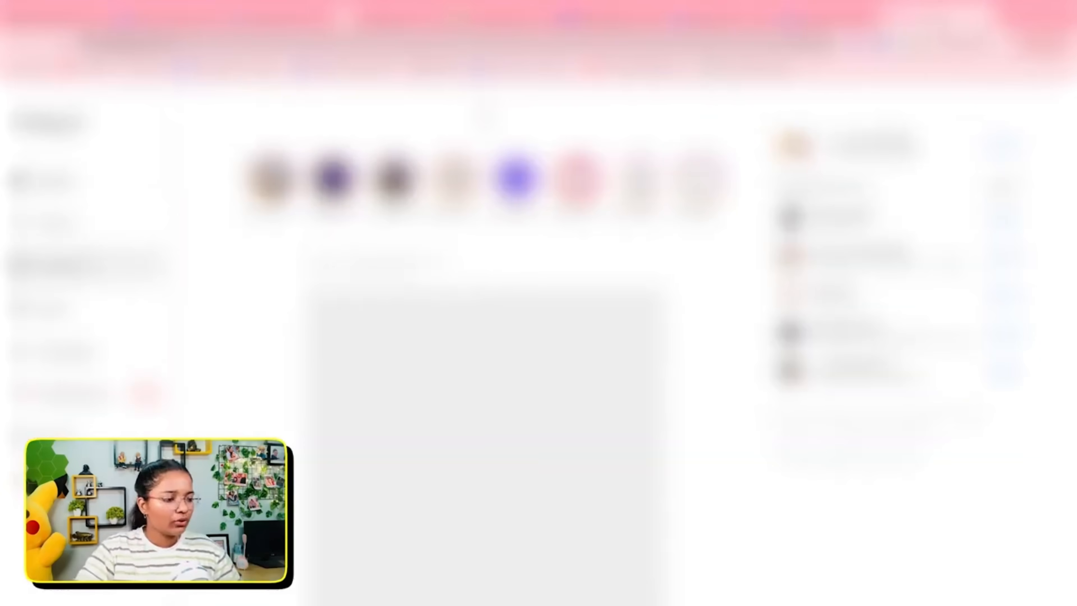
pyautogui.click(94, 231)
pyautogui.click(176, 168)
pyautogui.write('a')
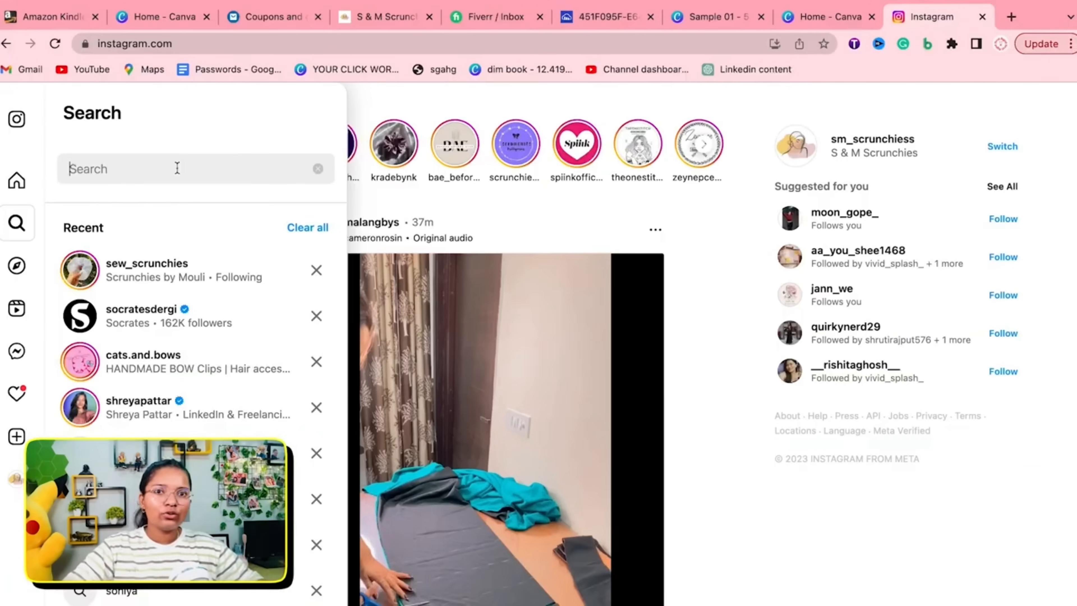
pyautogui.write('yu')
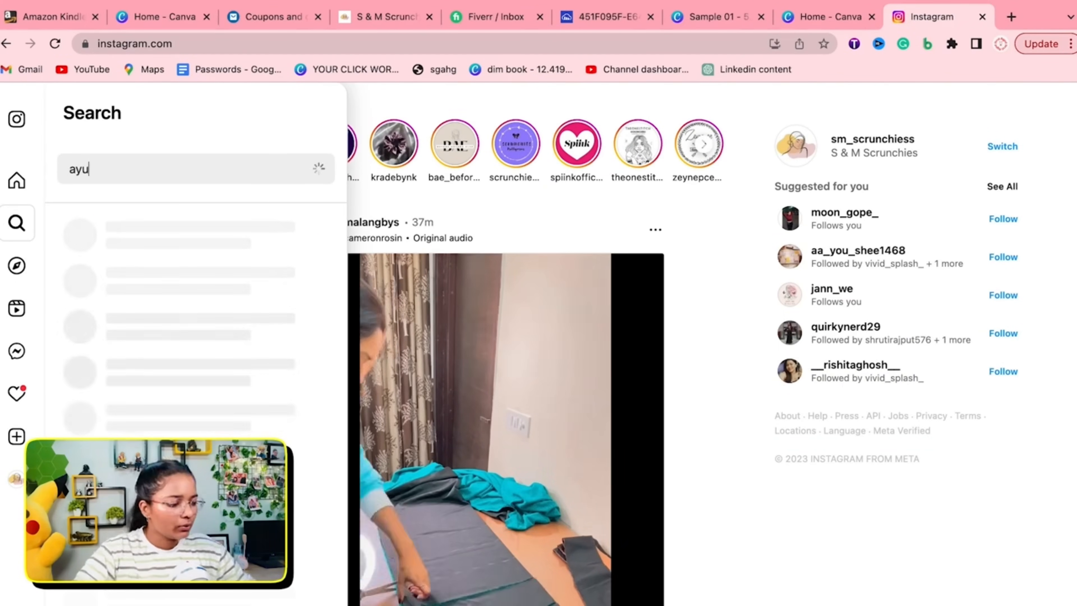
pyautogui.press('BackSpace')
pyautogui.press('BackSpace')
pyautogui.write('aa')
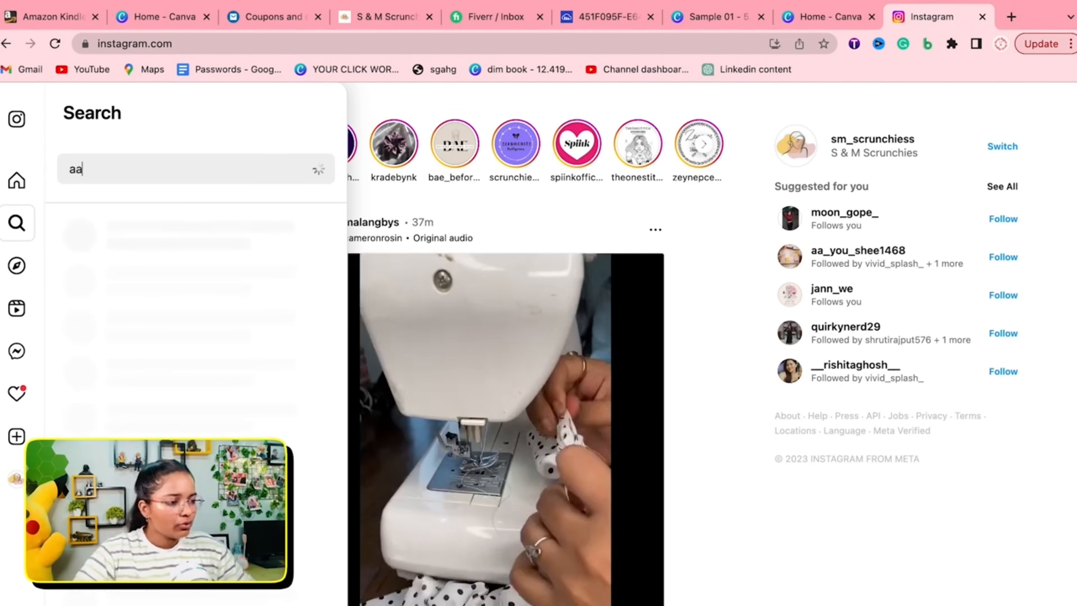
pyautogui.click(152, 234)
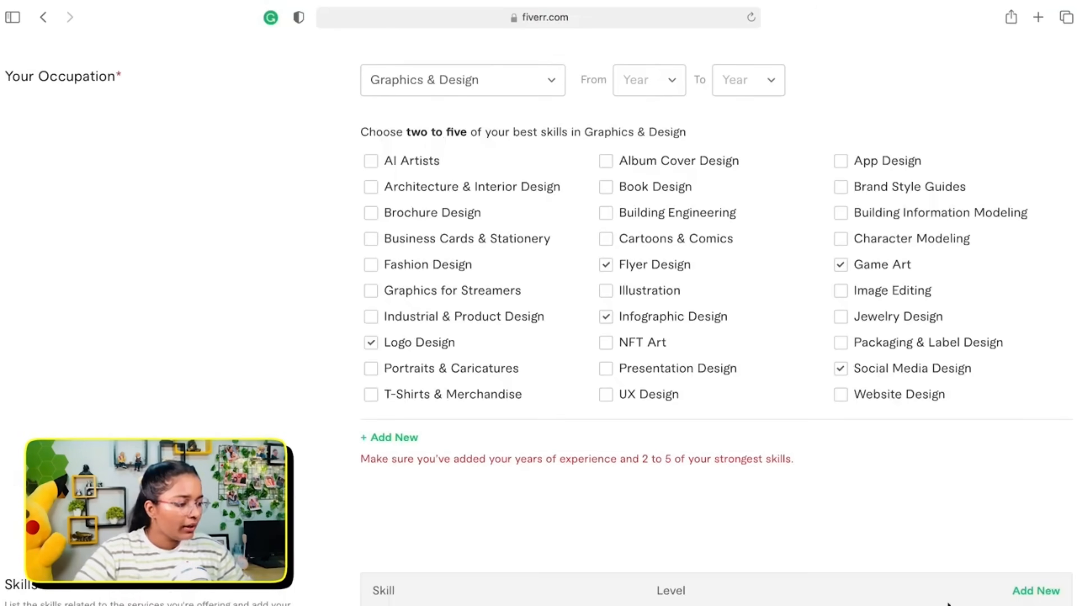
# - Set Graphics & Design experience from 2019 to 2023 and continue to Linked Accounts
pyautogui.scroll(-5, 892, 517)
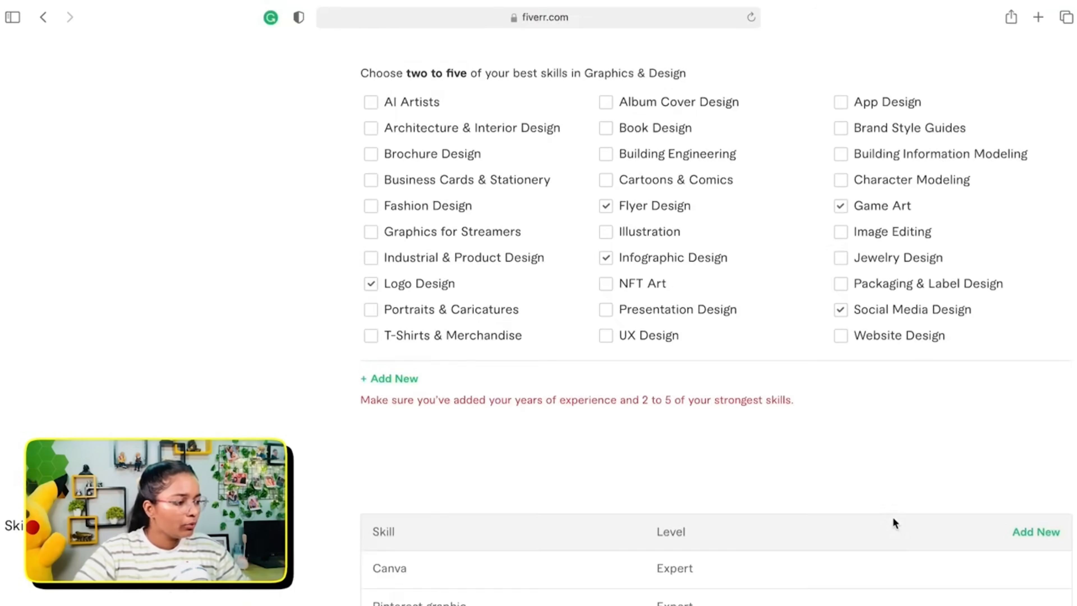
pyautogui.scroll(2, 815, 415)
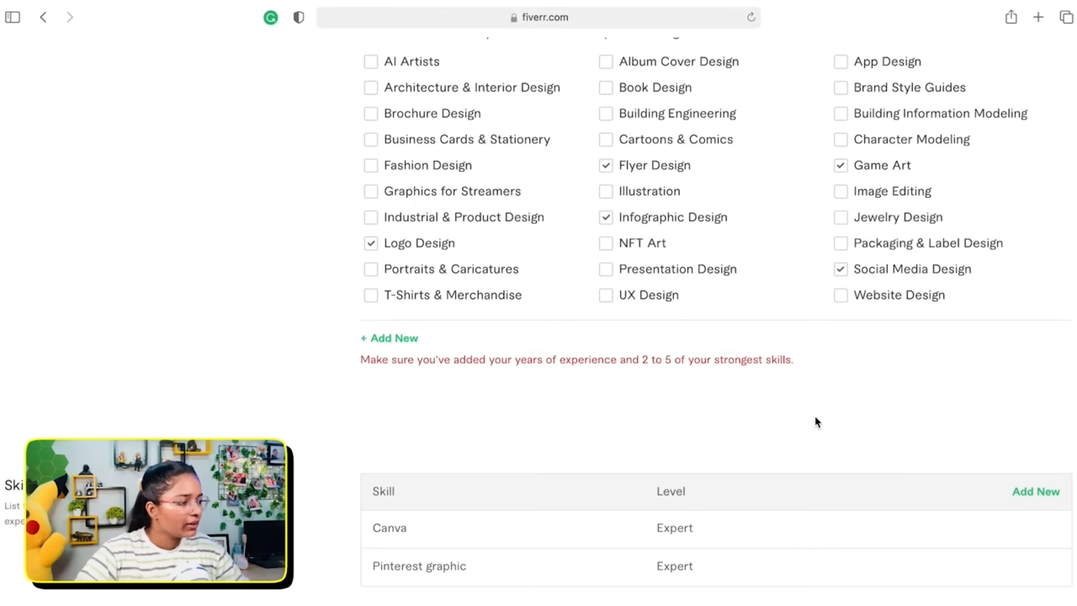
pyautogui.scroll(3, 814, 415)
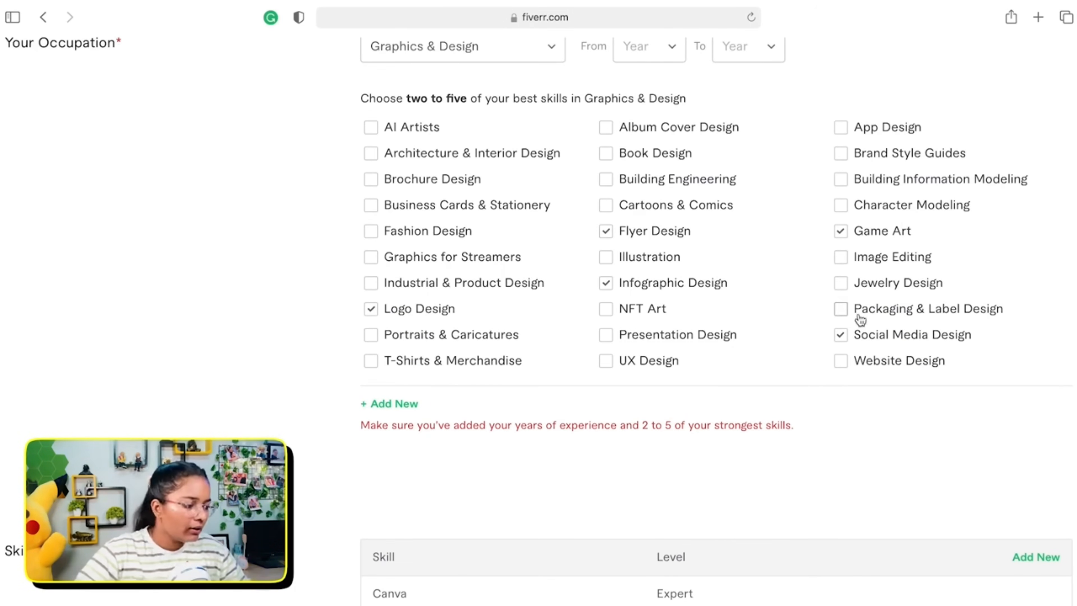
pyautogui.scroll(3, 859, 321)
pyautogui.click(648, 200)
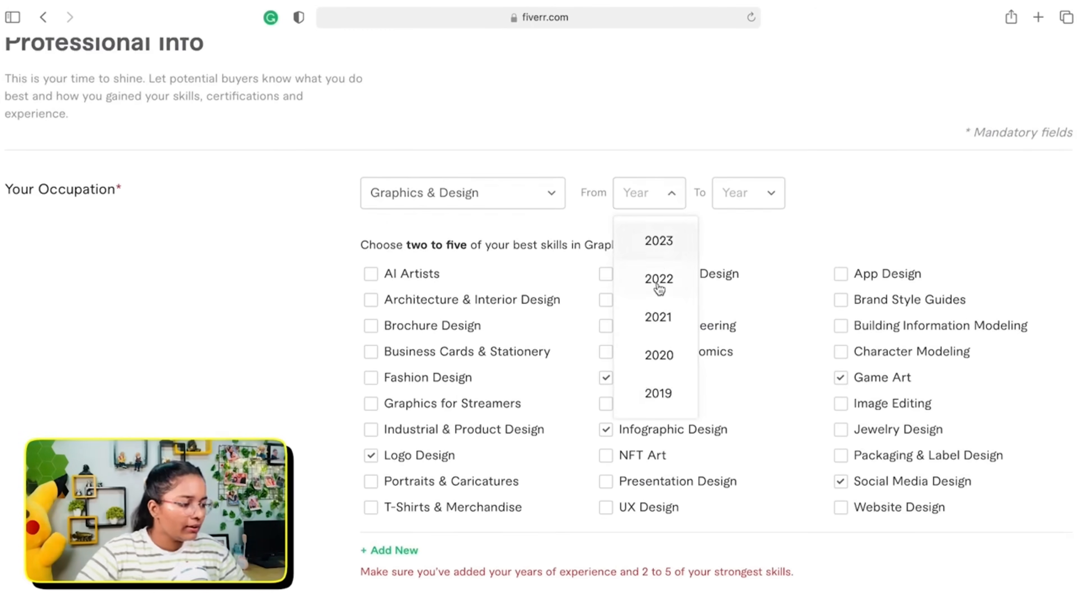
pyautogui.click(656, 395)
pyautogui.click(750, 199)
pyautogui.click(747, 238)
pyautogui.scroll(-10, 710, 496)
pyautogui.click(1008, 602)
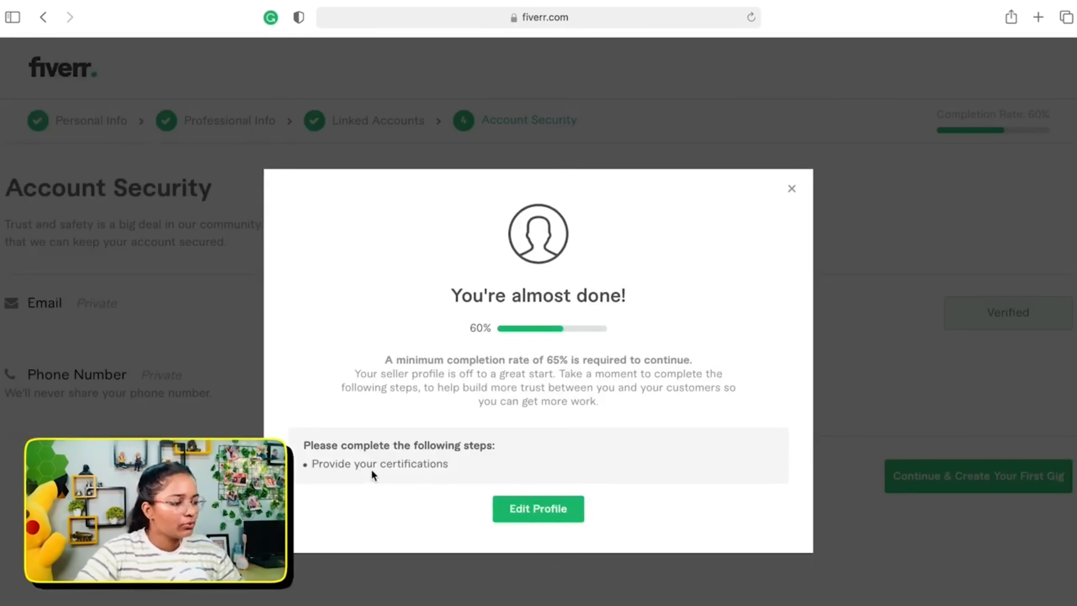
# - Dismiss the almost-done completion notice that blocks creating a gig
pyautogui.click(535, 511)
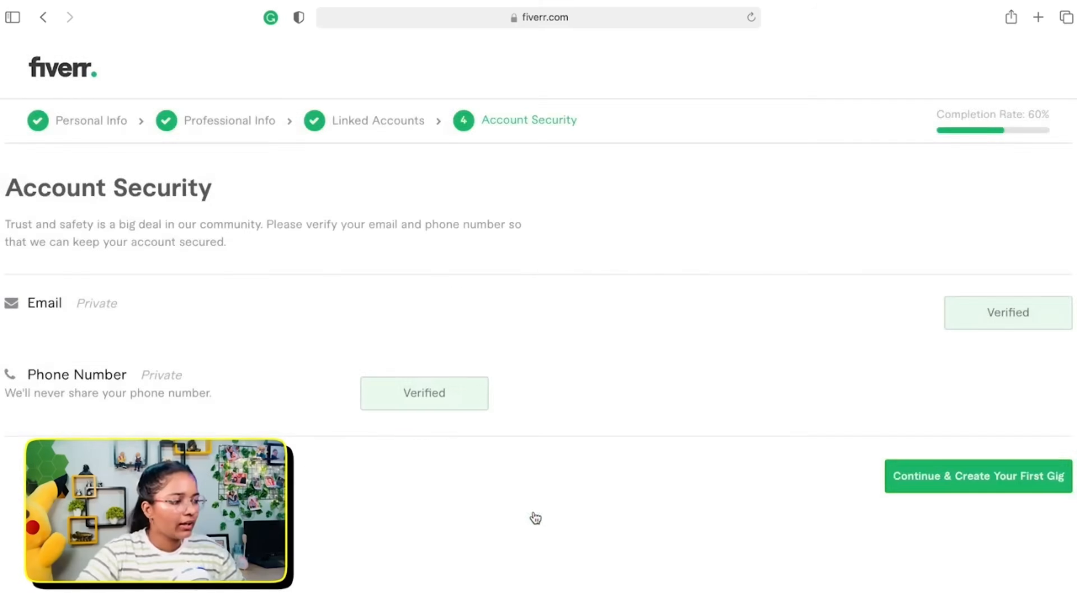
pyautogui.click(936, 473)
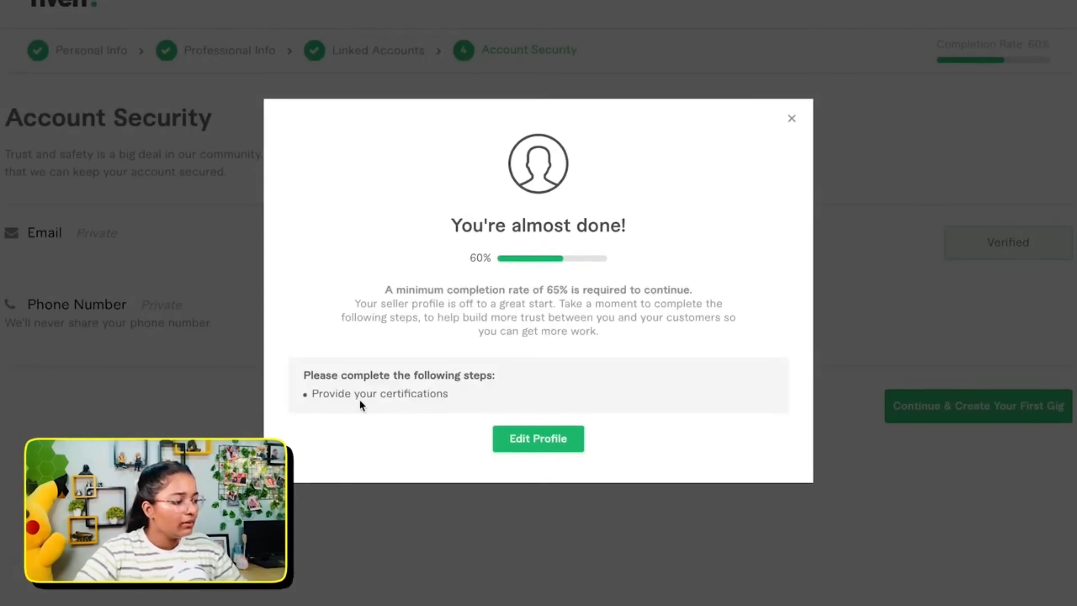
pyautogui.click(510, 448)
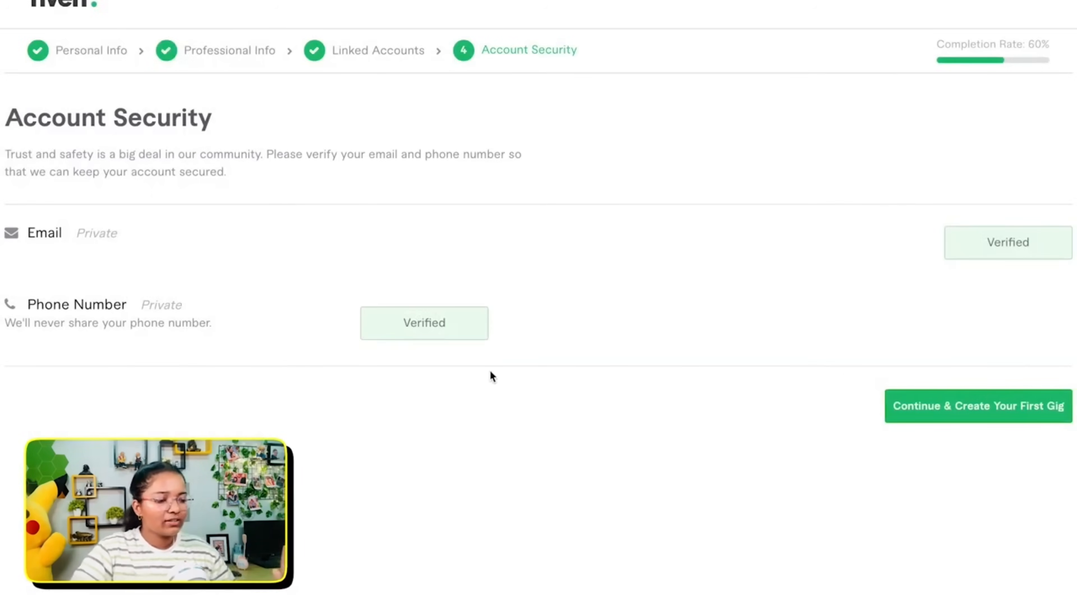
pyautogui.click(924, 414)
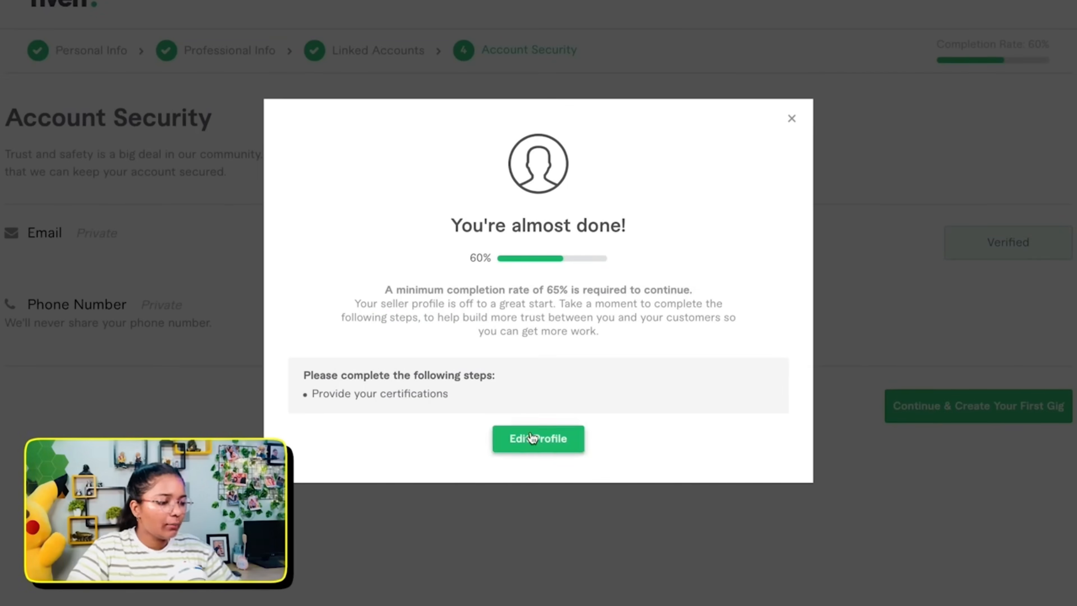
pyautogui.click(532, 438)
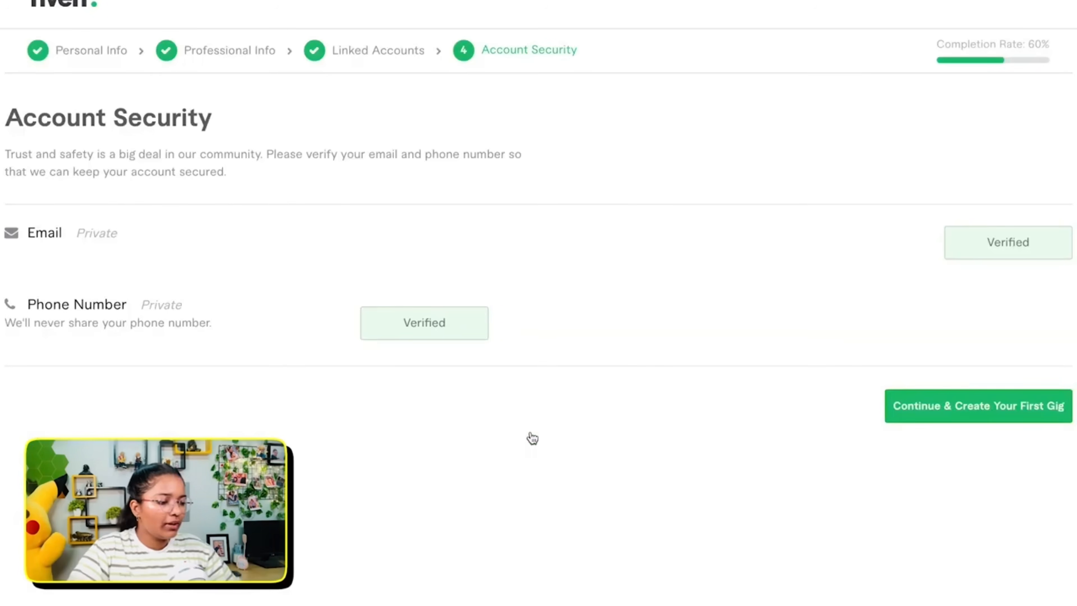
# - Add a Canva Expert certification from Creator's connect, year 2022, in Professional Info
pyautogui.click(171, 53)
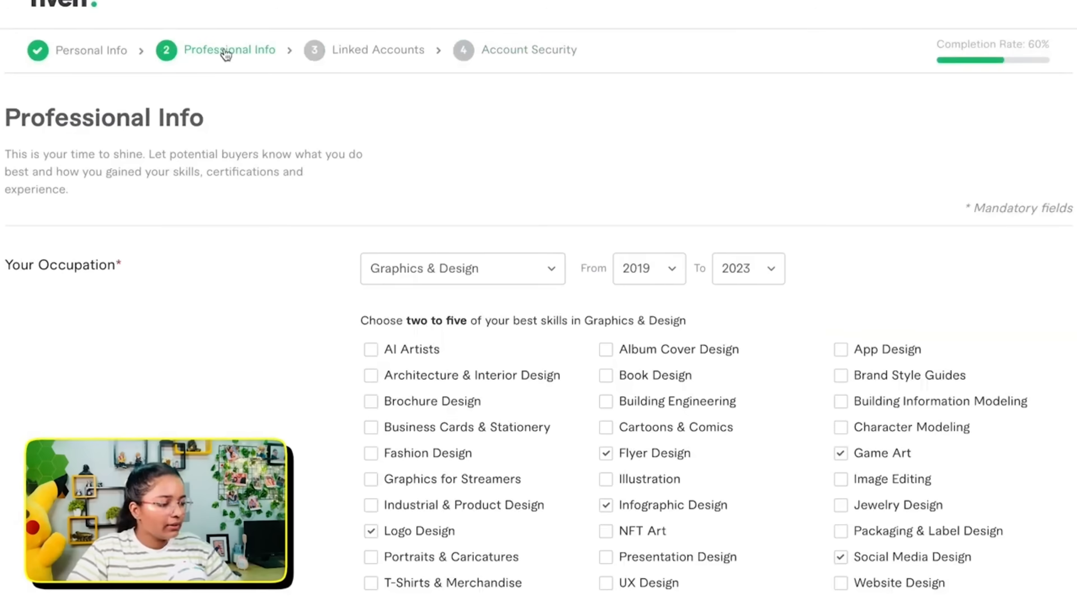
pyautogui.scroll(-2, 329, 120)
pyautogui.scroll(-10, 327, 119)
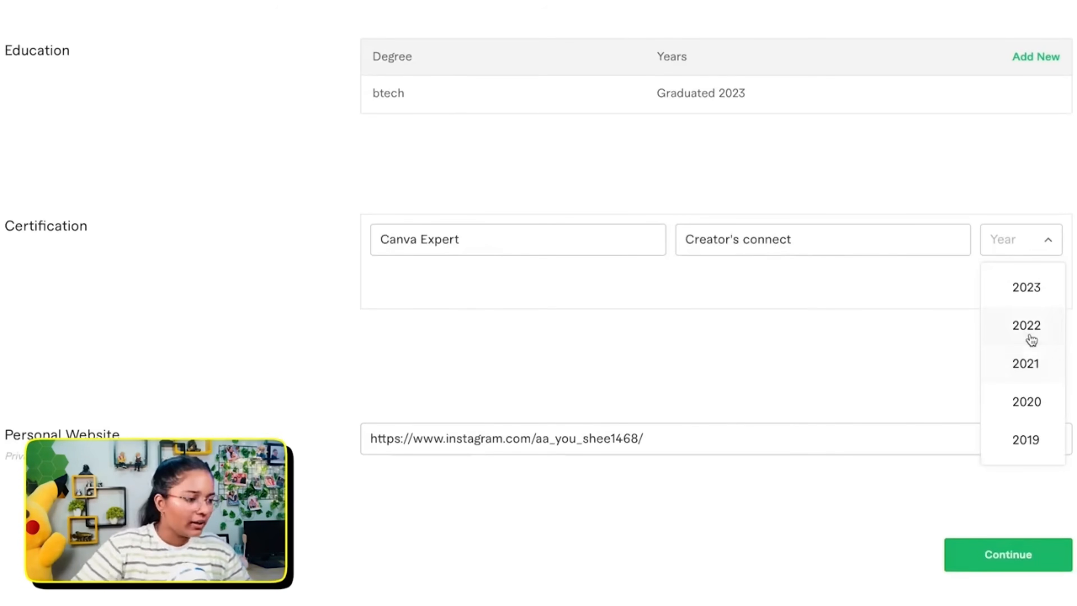
pyautogui.click(1031, 338)
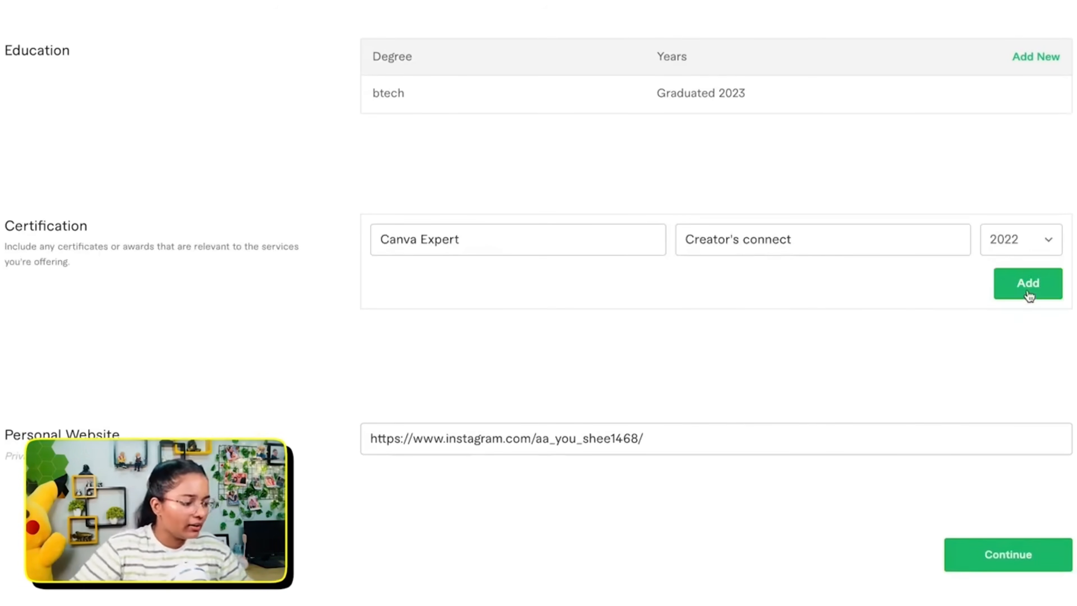
pyautogui.click(1026, 296)
# - Continue through Linked Accounts to Account Security and close the almost-done notice
pyautogui.click(1008, 556)
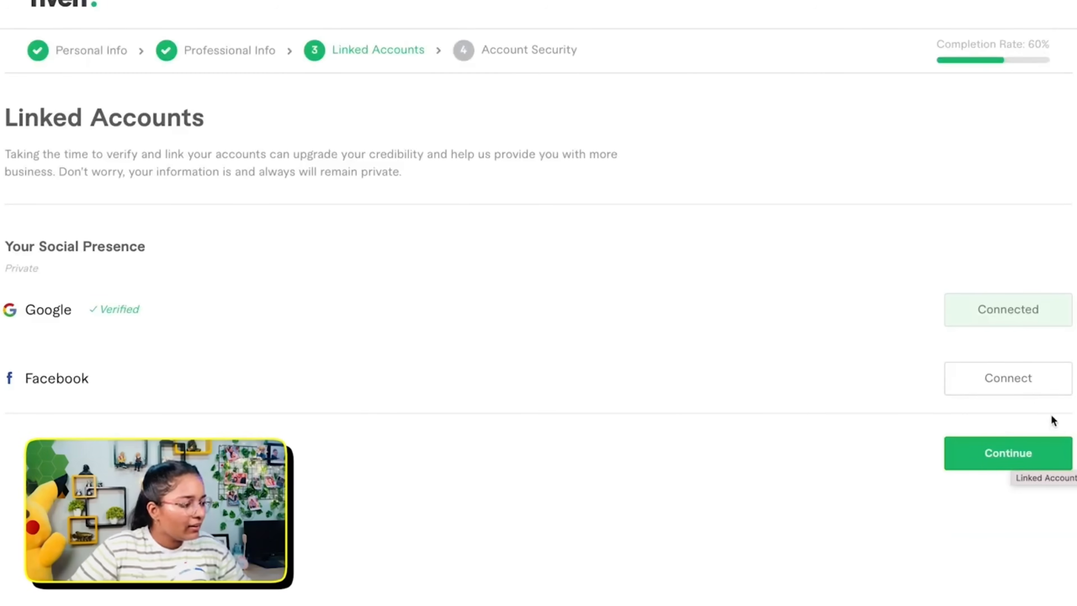
pyautogui.click(986, 456)
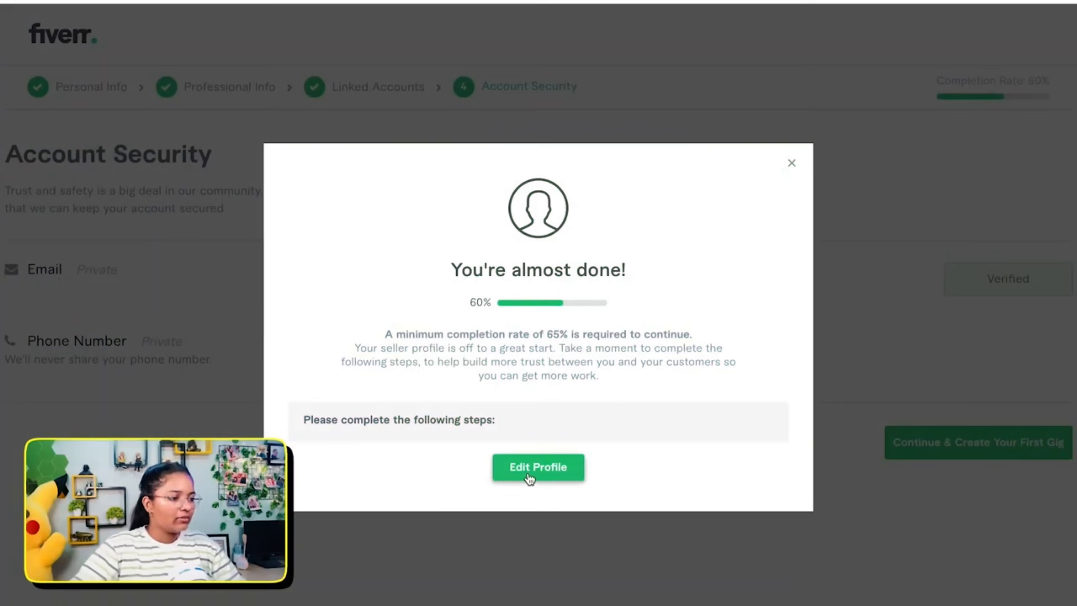
pyautogui.click(529, 478)
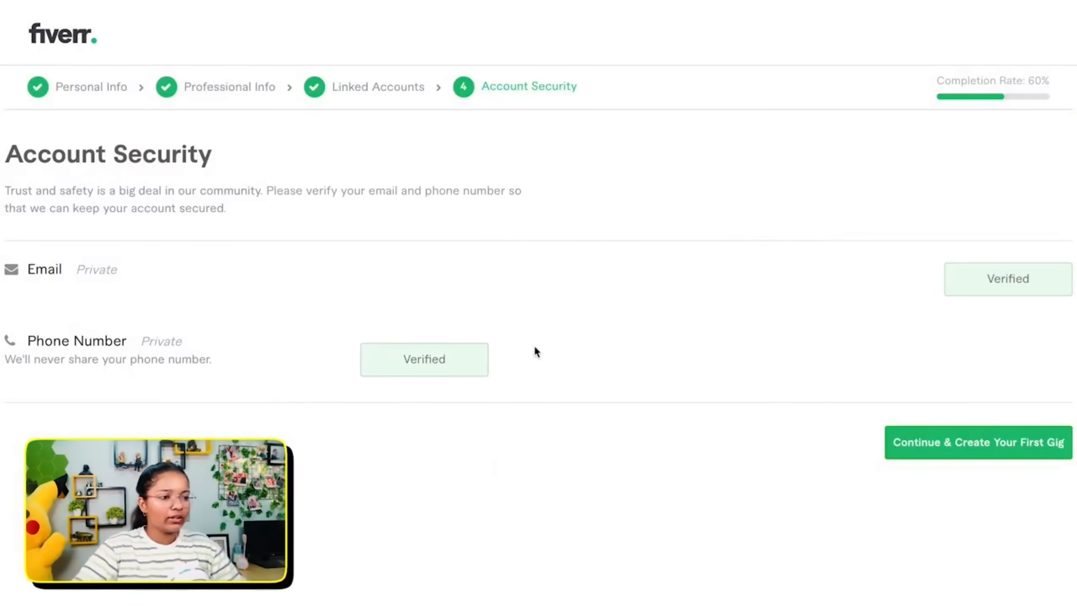
# - Review the filled-in Personal Info step of the seller profile
pyautogui.click(59, 87)
pyautogui.scroll(-10, 286, 172)
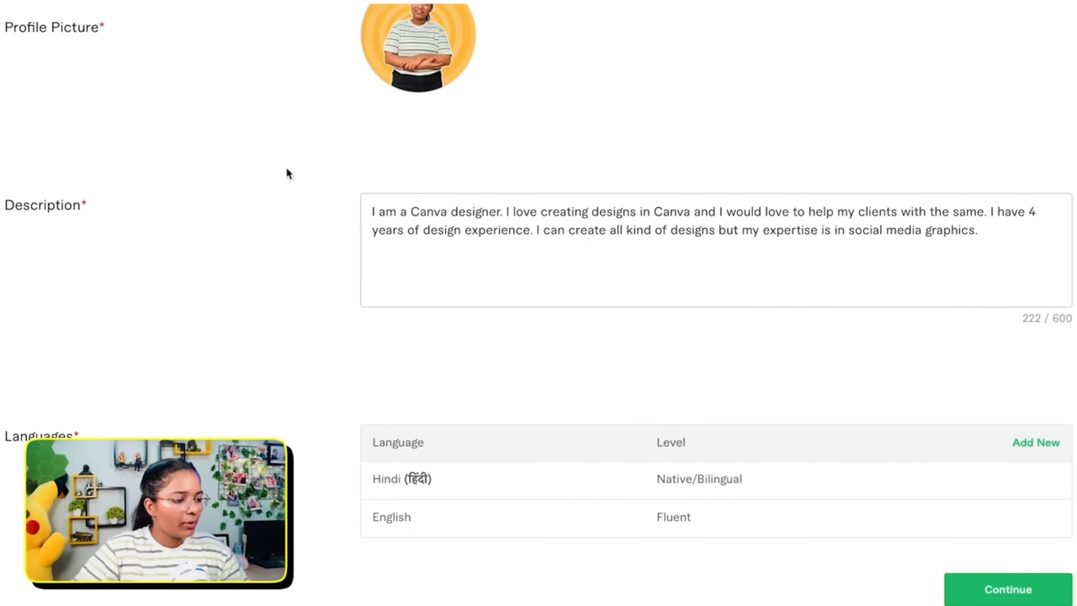
pyautogui.scroll(10, 911, 410)
pyautogui.scroll(-10, 910, 405)
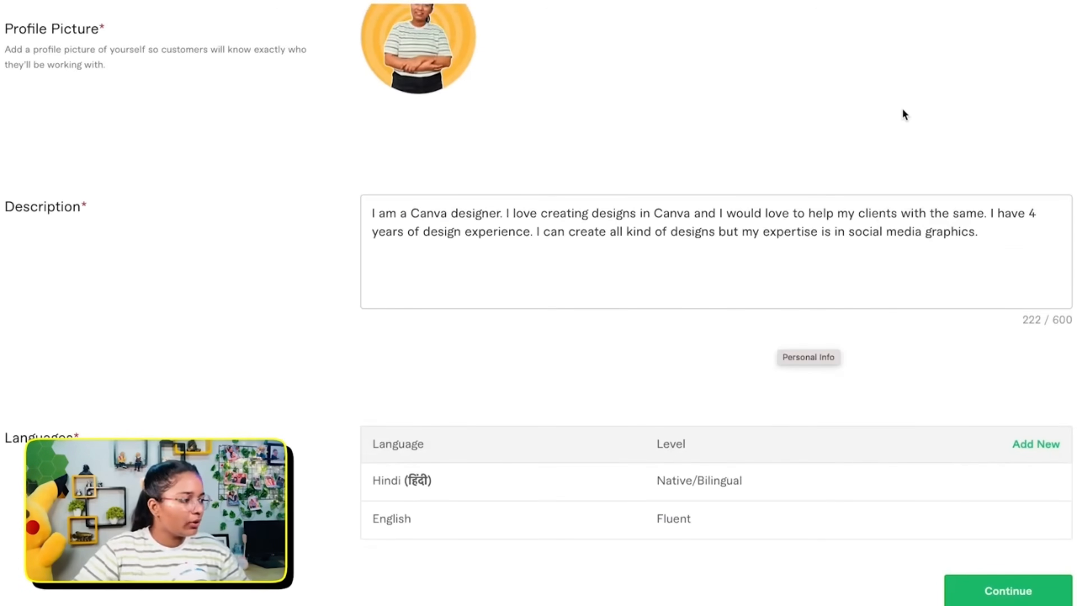
pyautogui.scroll(10, 909, 89)
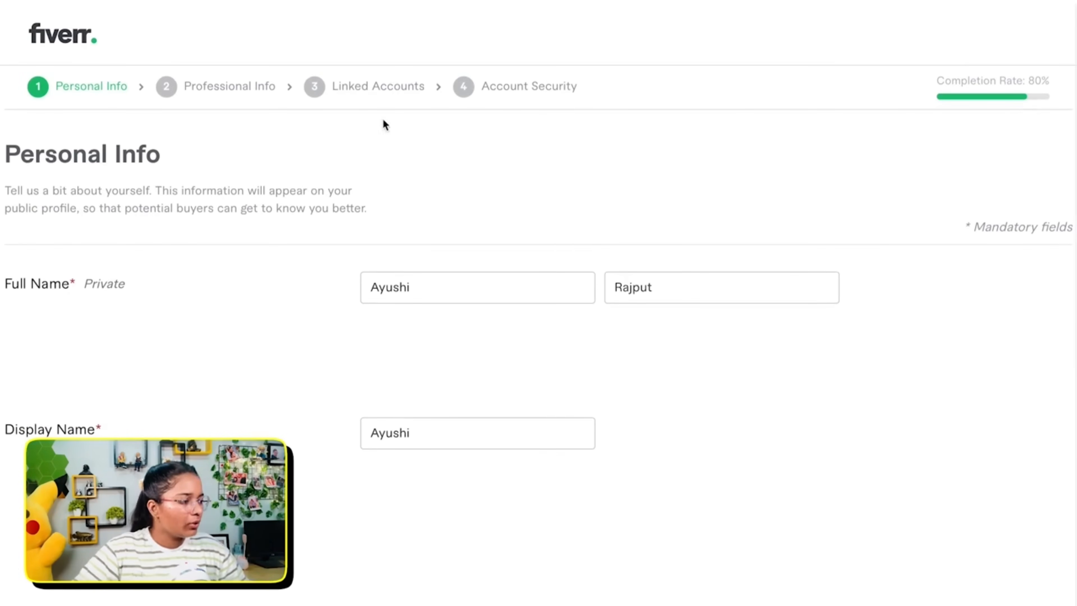
pyautogui.scroll(-10, 774, 319)
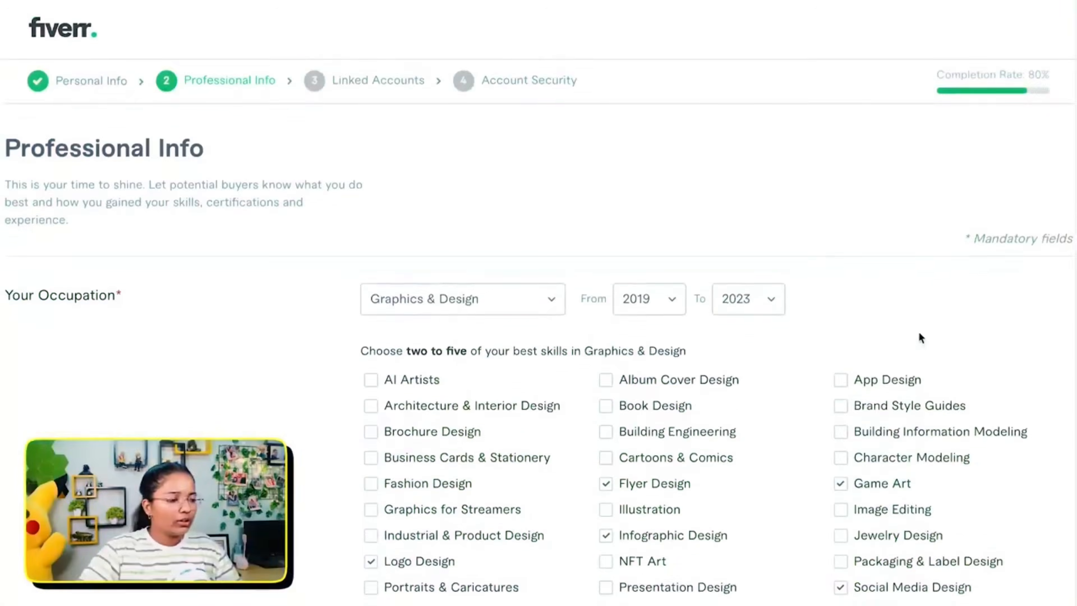
pyautogui.scroll(-15, 962, 403)
# - Continue through Linked Accounts and Account Security to finish the seller profile
pyautogui.click(999, 570)
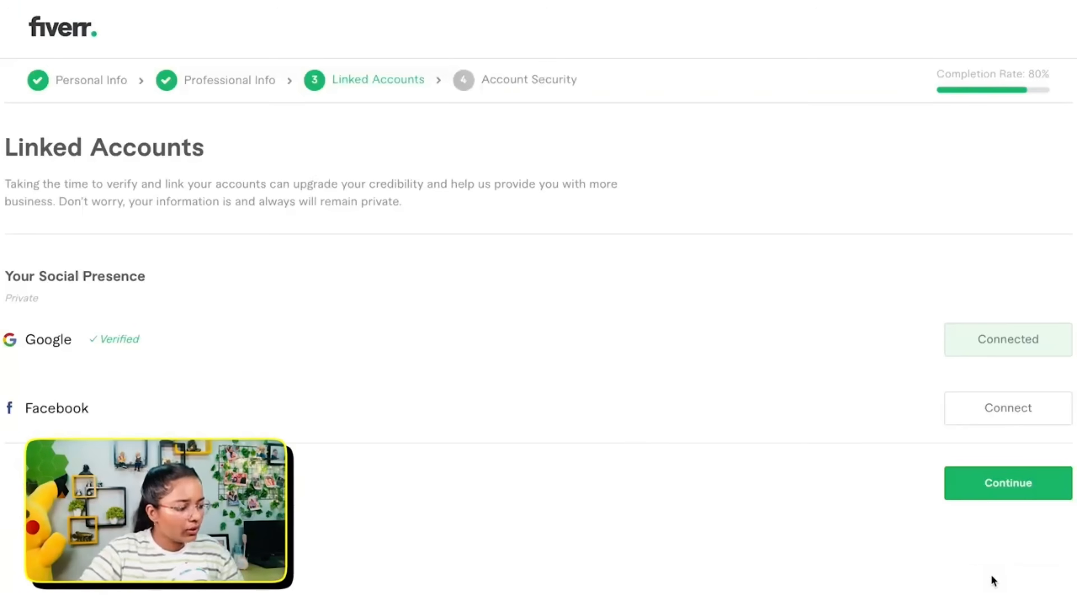
pyautogui.click(1041, 496)
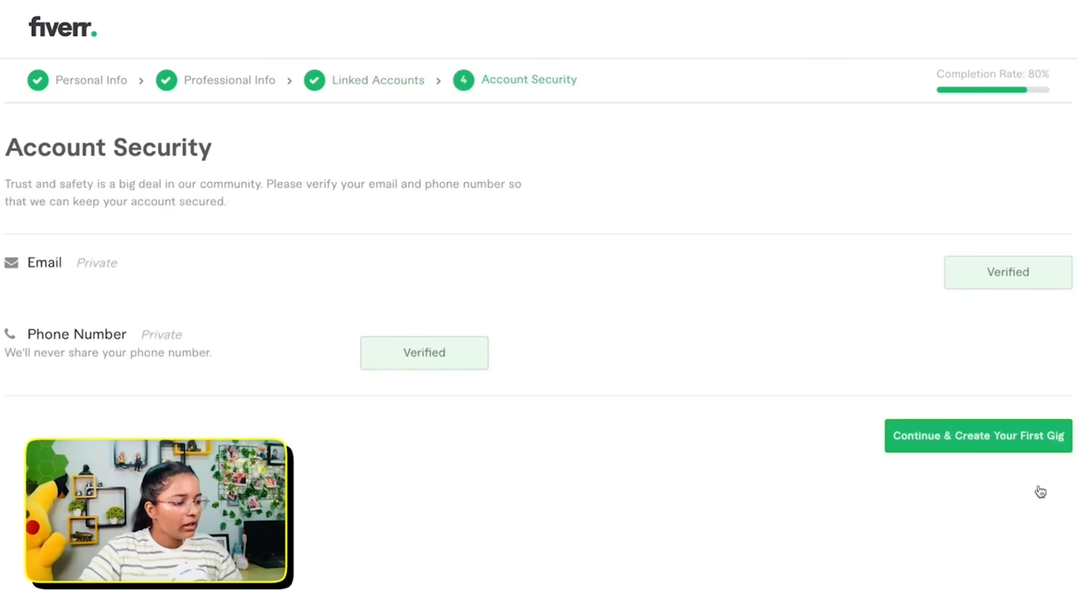
pyautogui.click(1039, 444)
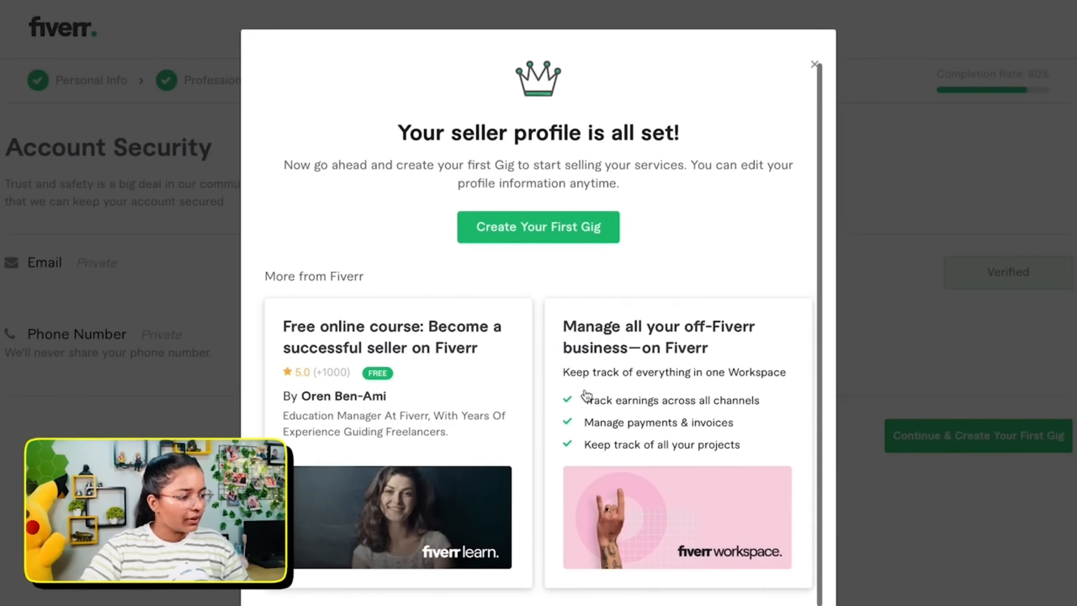
# - Start the first gig and select the 'create any design using canva' heading in Fiverr Gigs
pyautogui.click(544, 237)
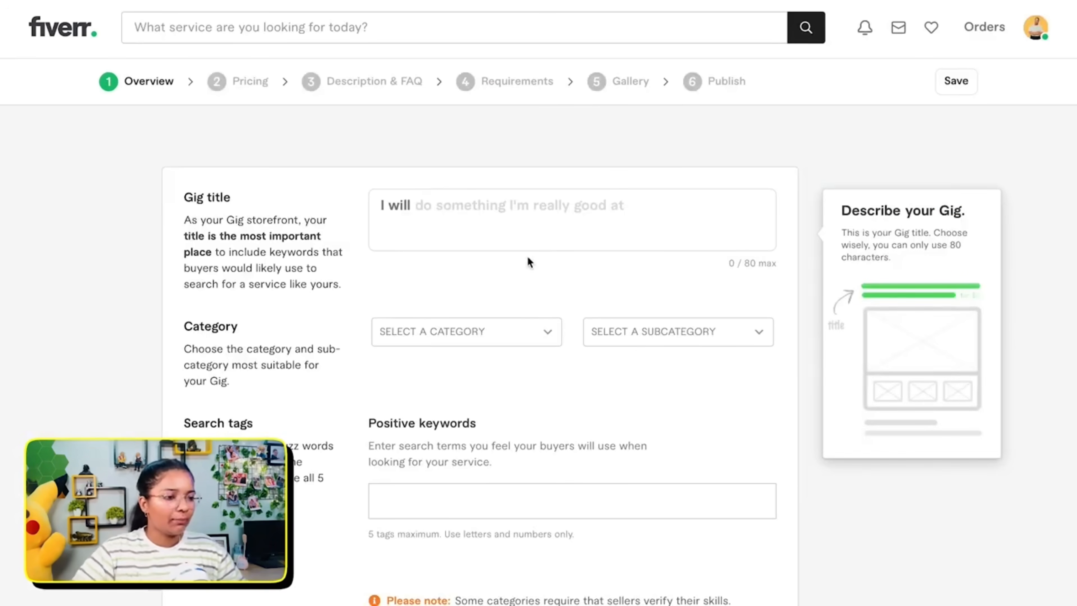
pyautogui.scroll(-5, 720, 369)
pyautogui.scroll(-5, 721, 368)
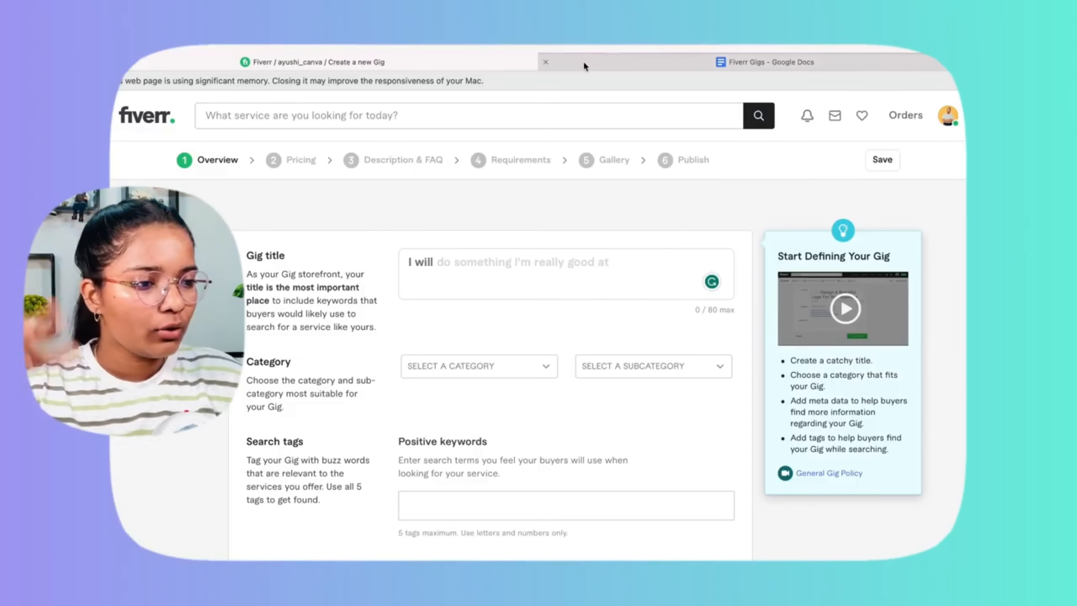
pyautogui.click(584, 63)
pyautogui.tripleClick(345, 196)
pyautogui.press('super+c')
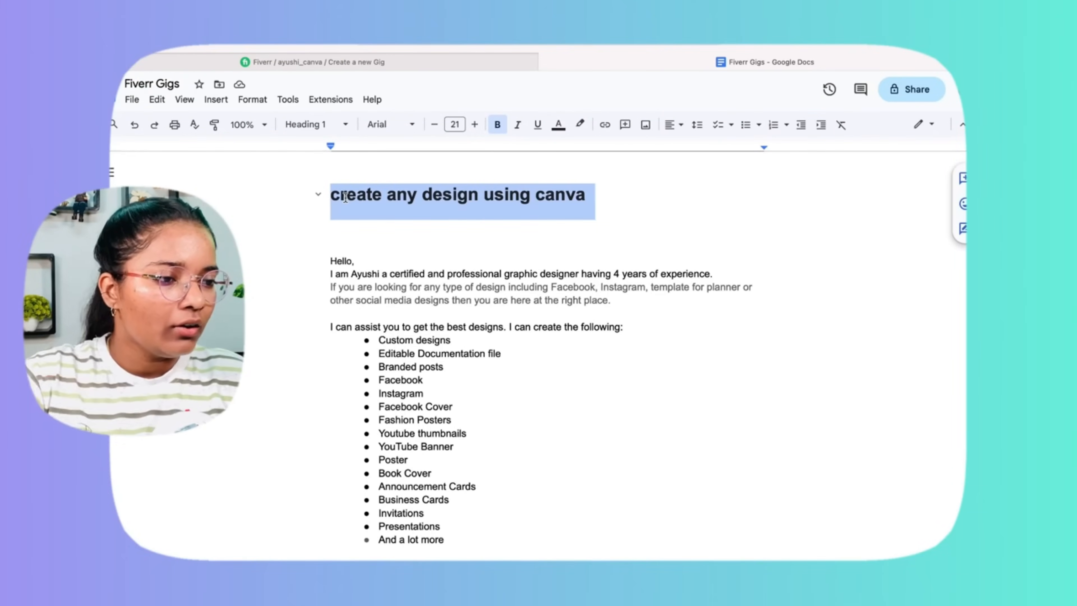
# - Paste 'create any design using canva' as the gig title under Graphics & Design > Social Media Design
pyautogui.click(338, 66)
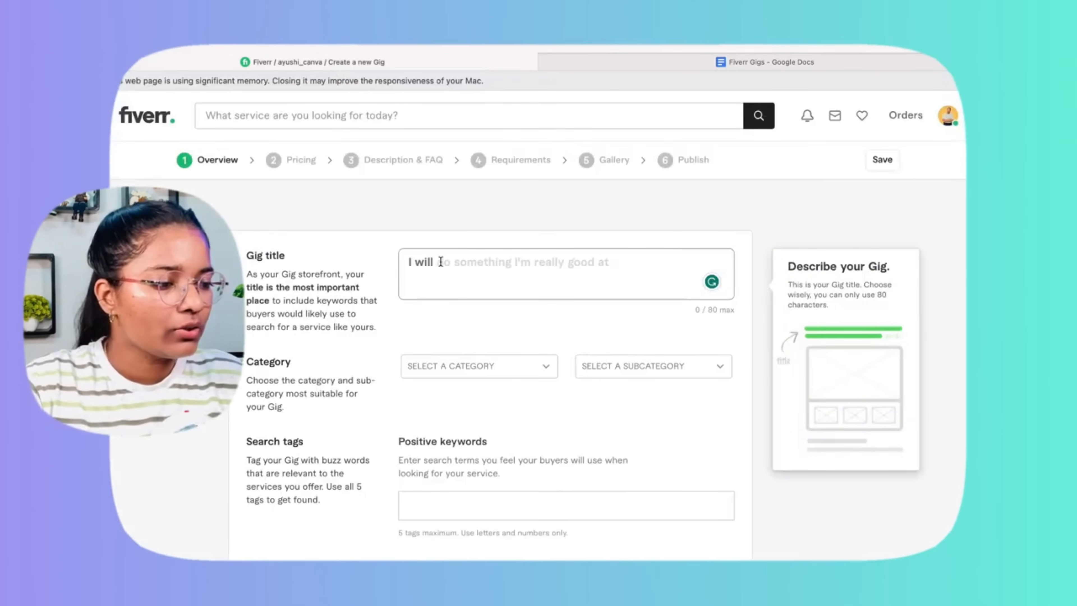
pyautogui.press('super+v')
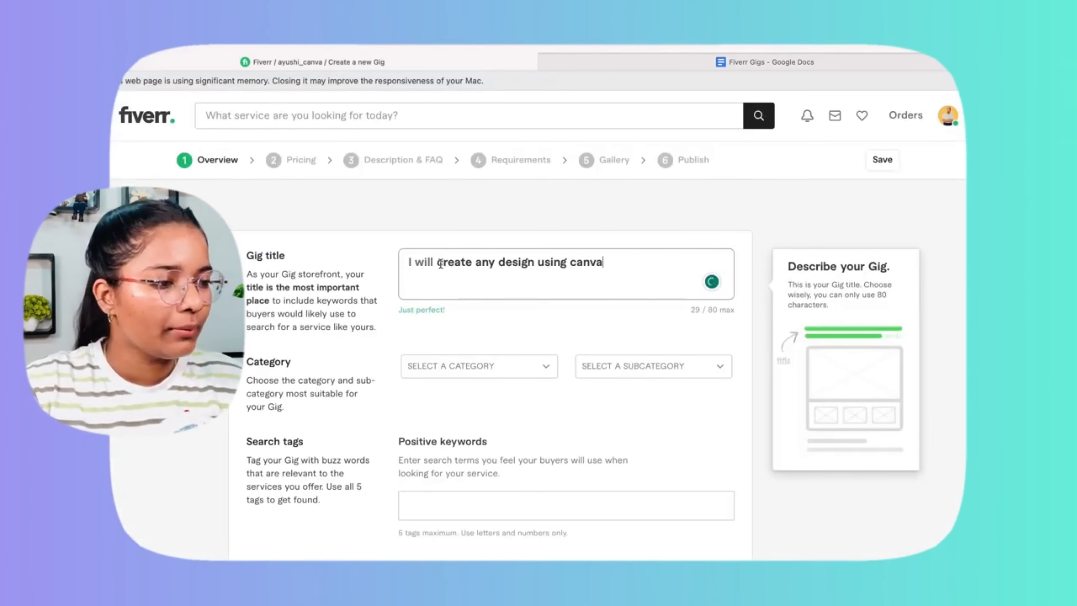
pyautogui.scroll(-5, 467, 359)
pyautogui.click(468, 270)
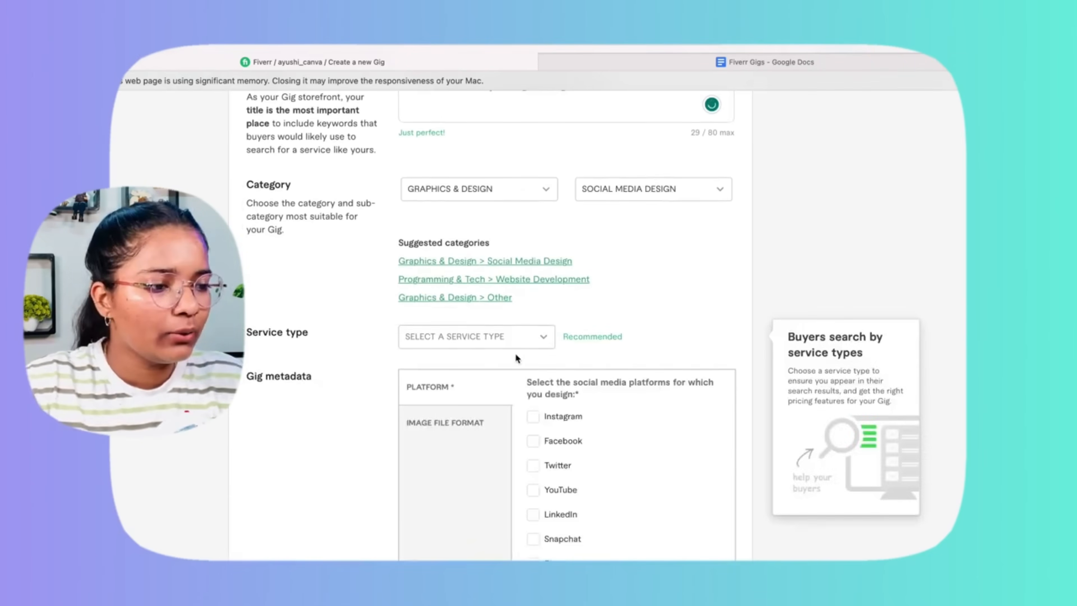
# - Add LinkedIn to the gig's supported platforms, then move to the image file formats
pyautogui.scroll(-3, 514, 353)
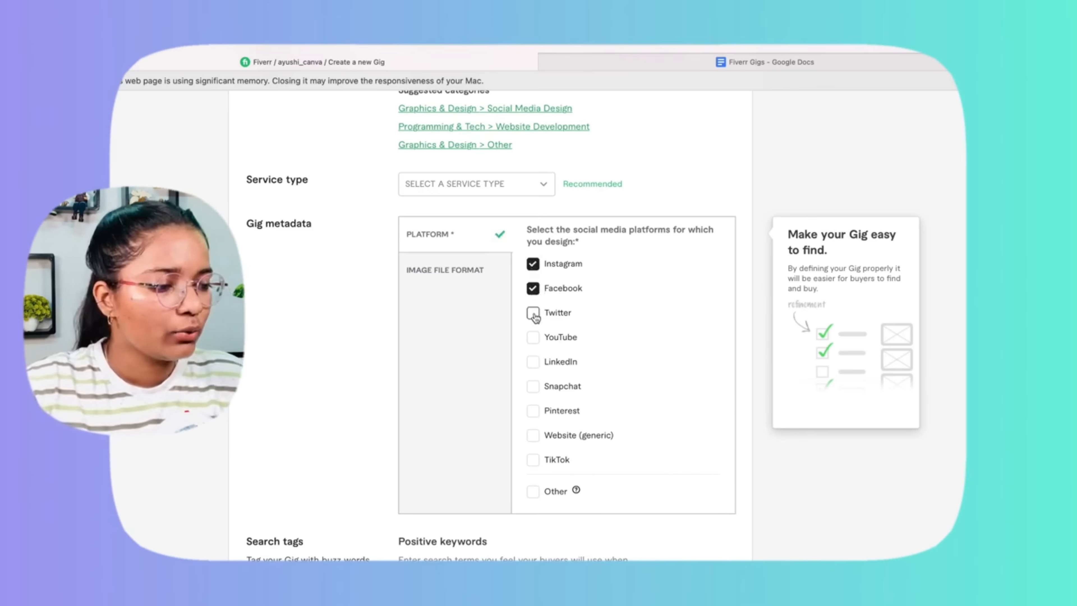
pyautogui.click(534, 364)
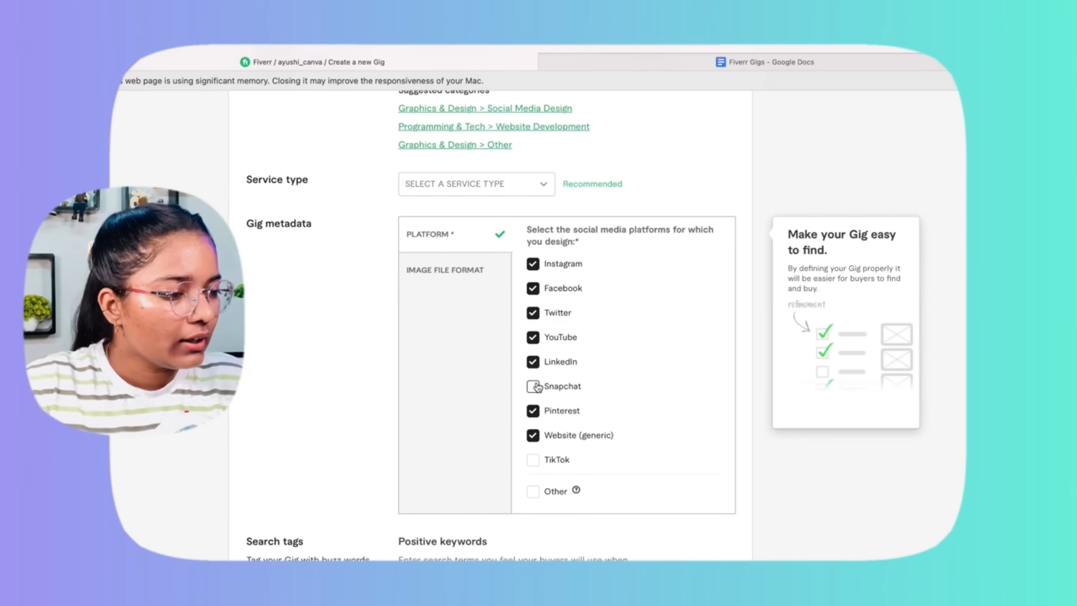
pyautogui.click(447, 288)
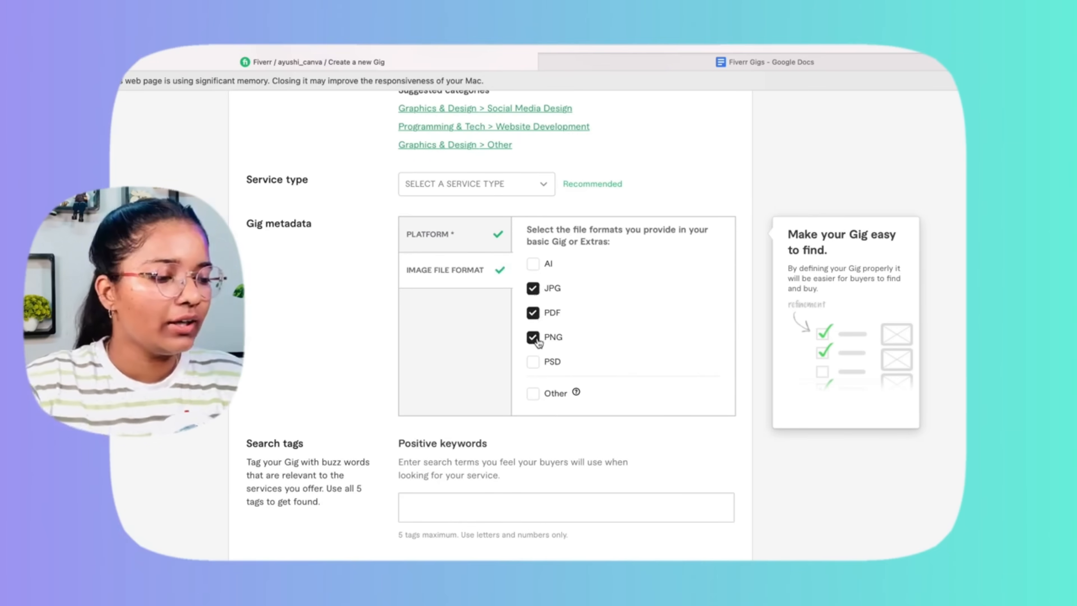
# - Tick Other as an additional file format and enter SVG
pyautogui.scroll(-3, 500, 425)
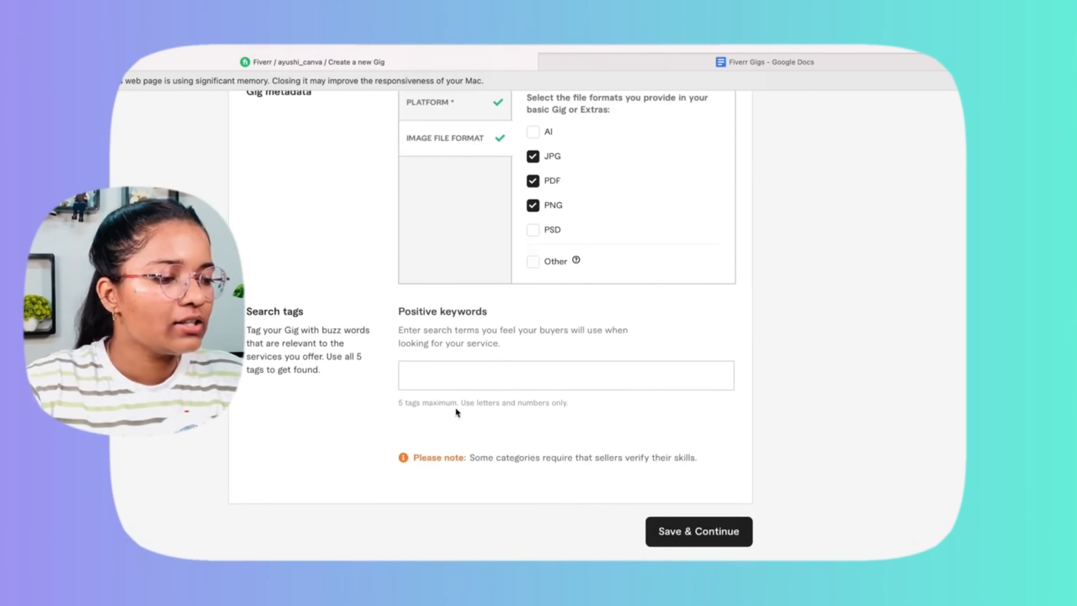
pyautogui.click(540, 267)
pyautogui.click(544, 276)
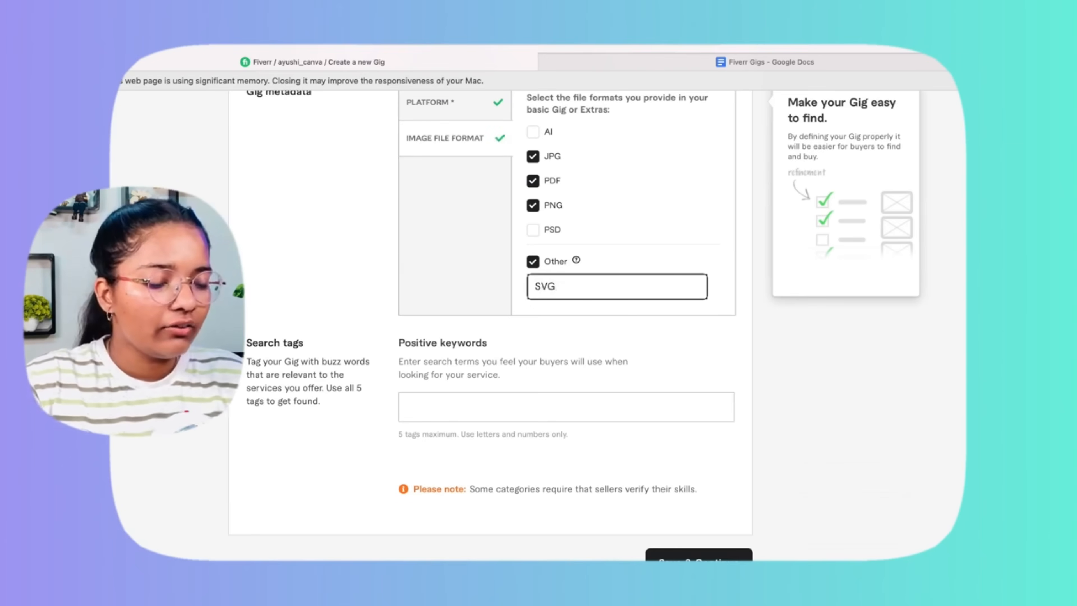
# - Add five search tags, including Canva design, Posters, Social media design and Instagram canva
pyautogui.click(490, 410)
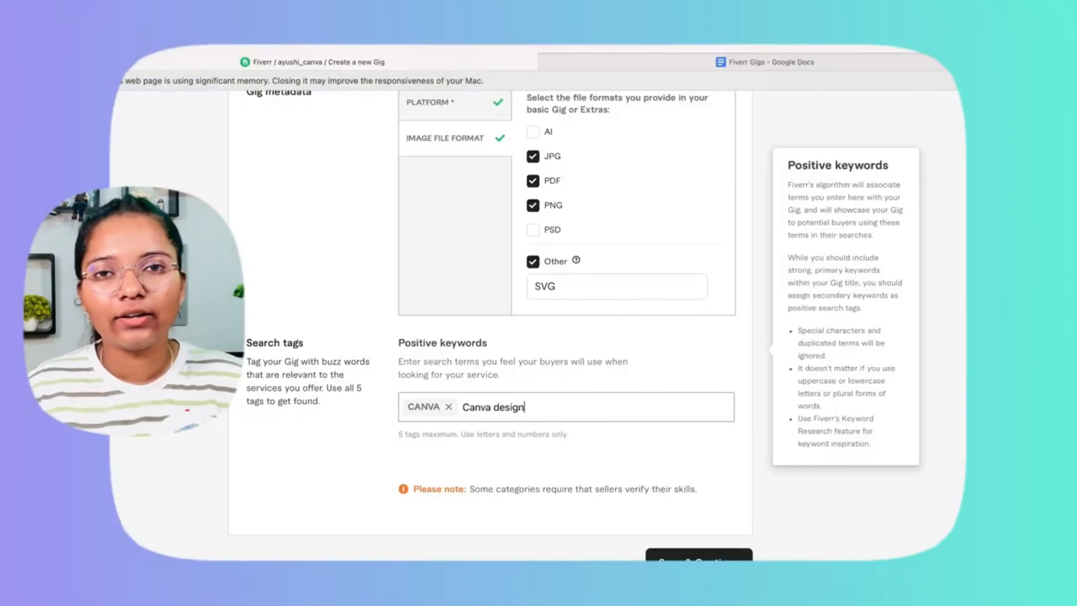
pyautogui.write('n')
pyautogui.press('Return')
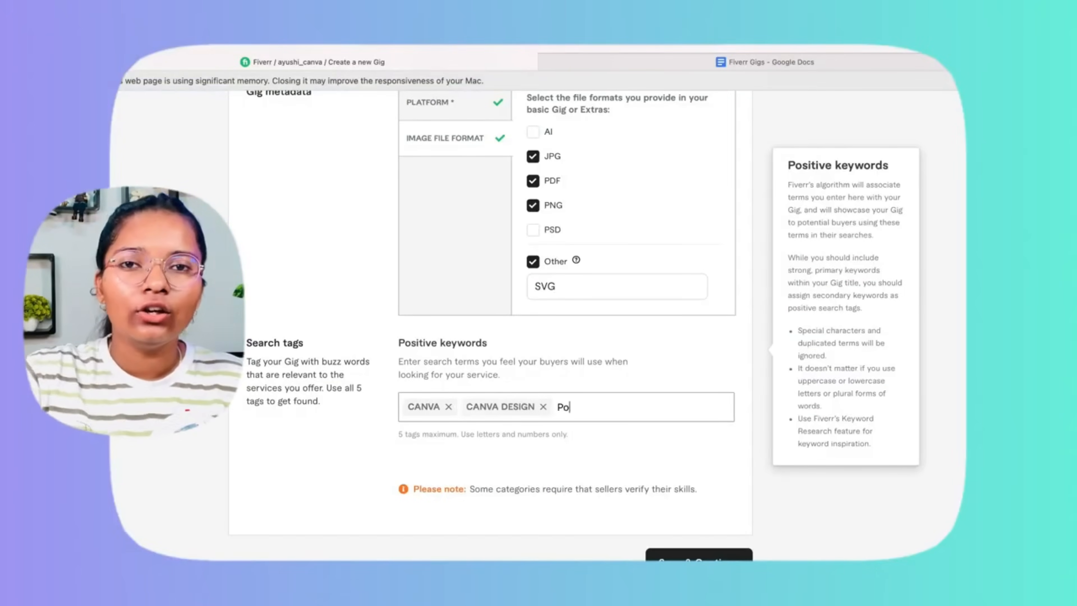
pyautogui.press('Return')
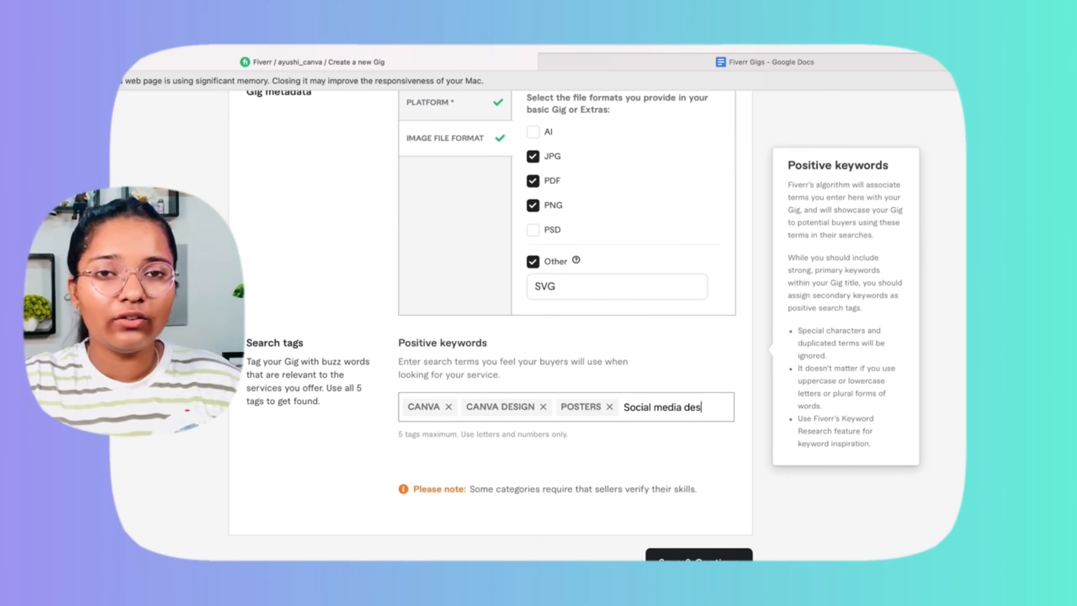
pyautogui.write('Social media design')
pyautogui.press('Return')
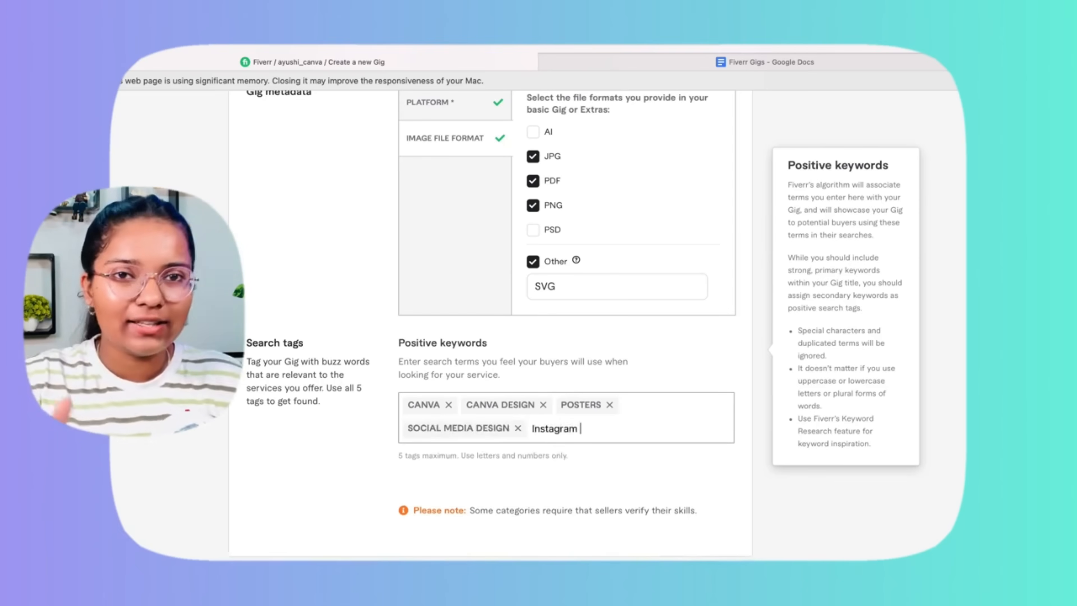
pyautogui.press('Return')
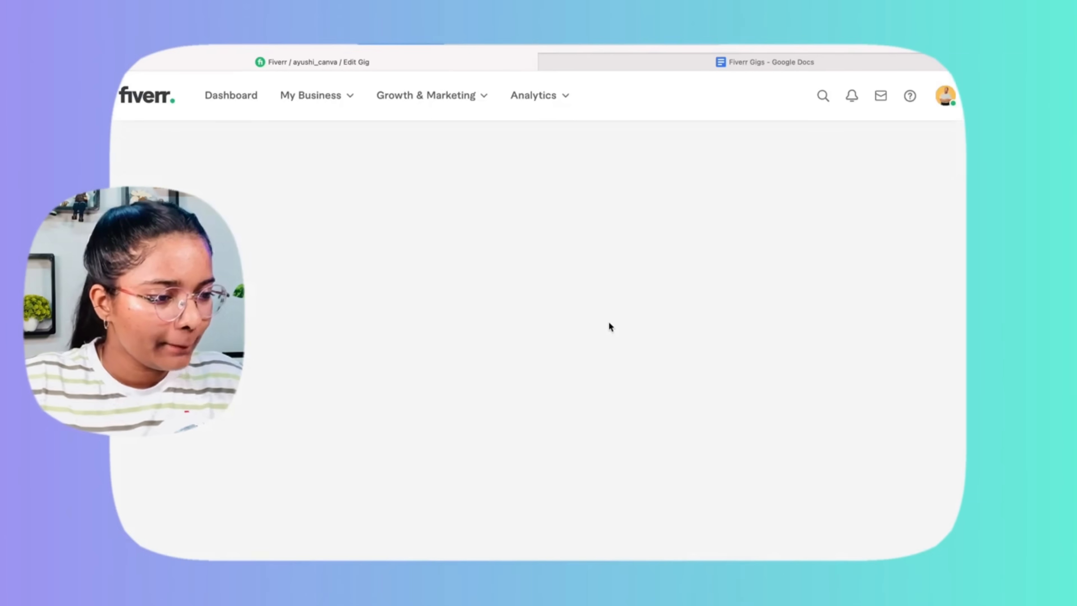
# - Step through and dismiss the Shutterstock stock media tour
pyautogui.scroll(-5, 609, 327)
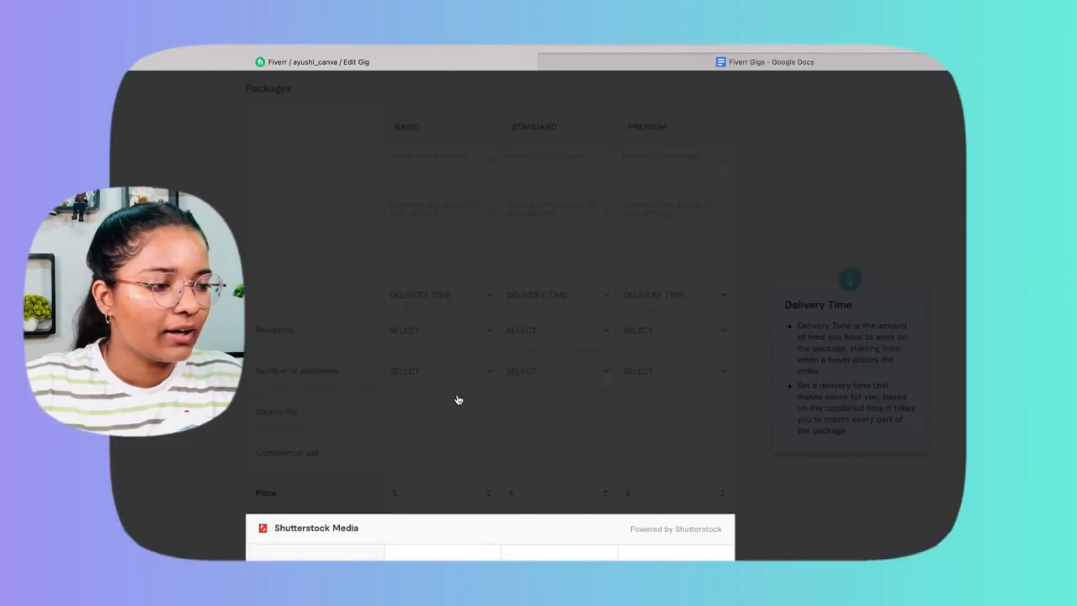
pyautogui.click(578, 371)
pyautogui.click(578, 371)
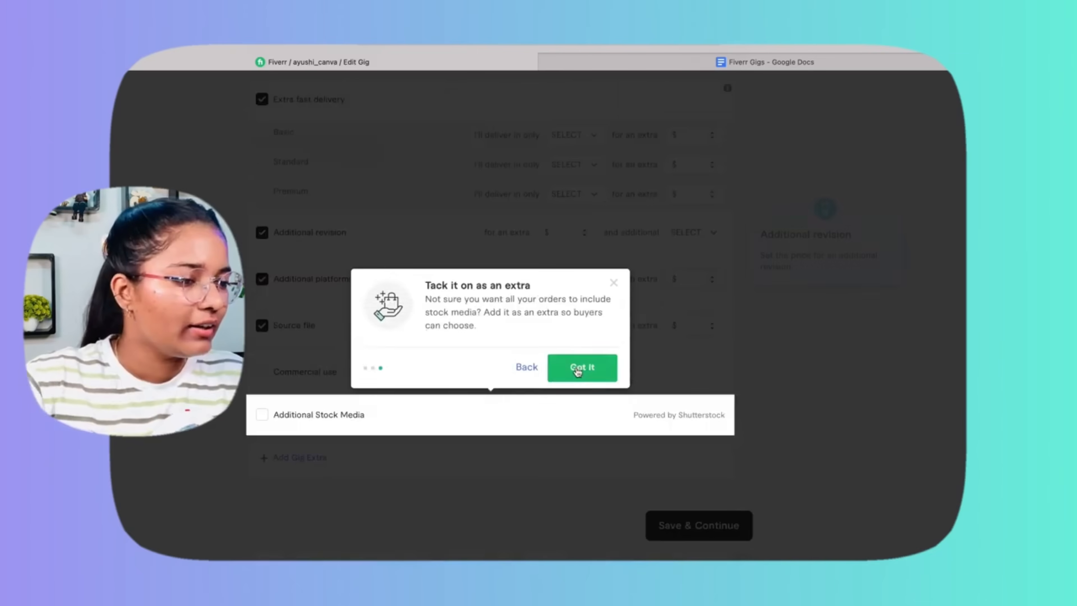
pyautogui.click(577, 372)
pyautogui.scroll(15, 575, 371)
# - Name the Basic, Standard and Premium packages Silver, Gold and Diamond
pyautogui.click(432, 378)
pyautogui.scroll(-1, 432, 378)
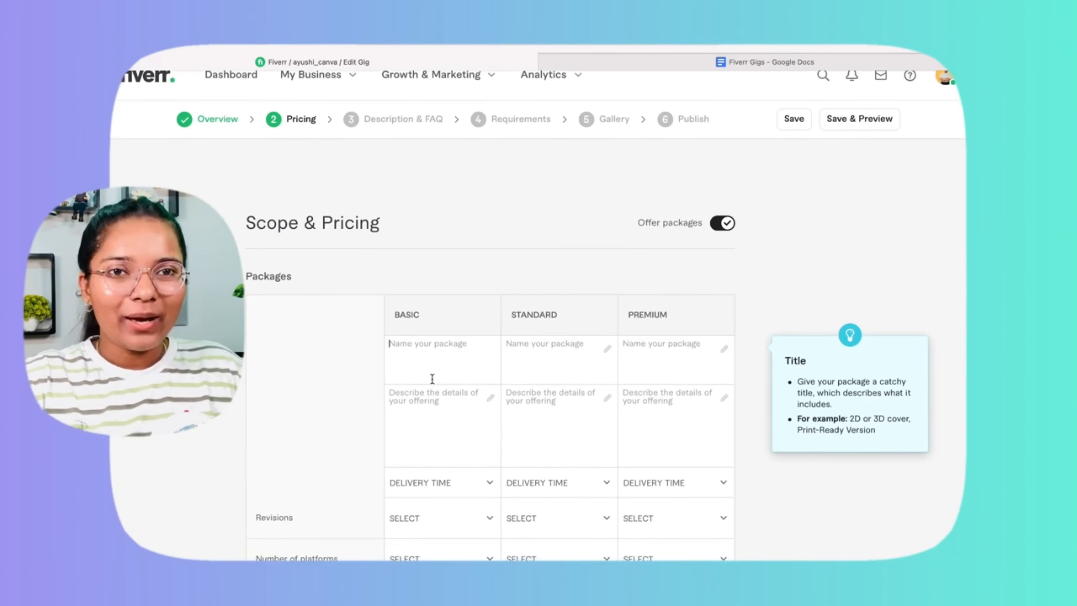
pyautogui.write('Gold')
pyautogui.click(588, 374)
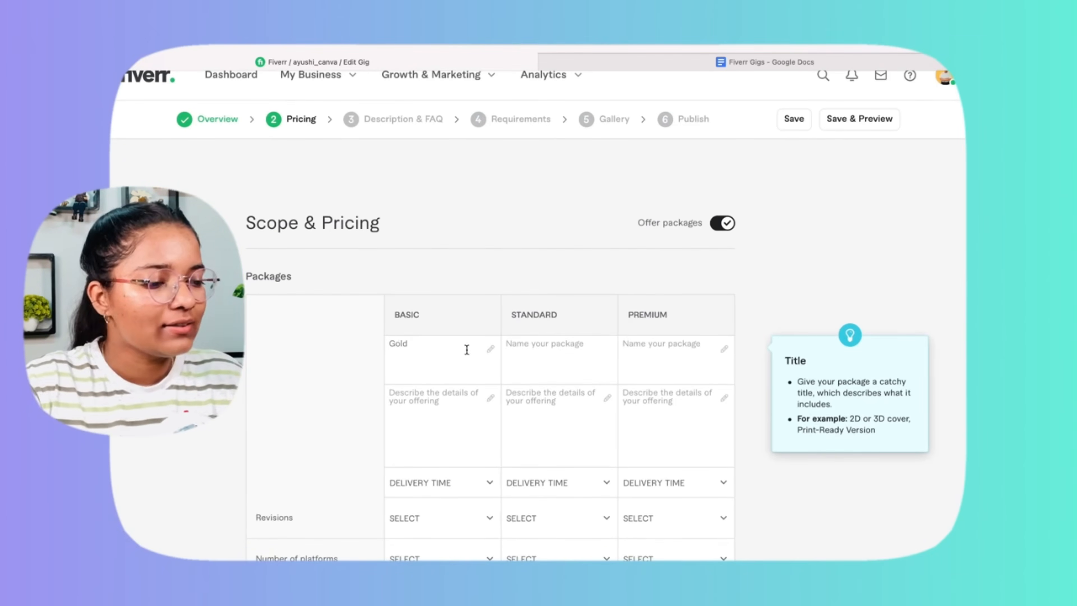
pyautogui.doubleClick(402, 339)
pyautogui.press('BackSpace')
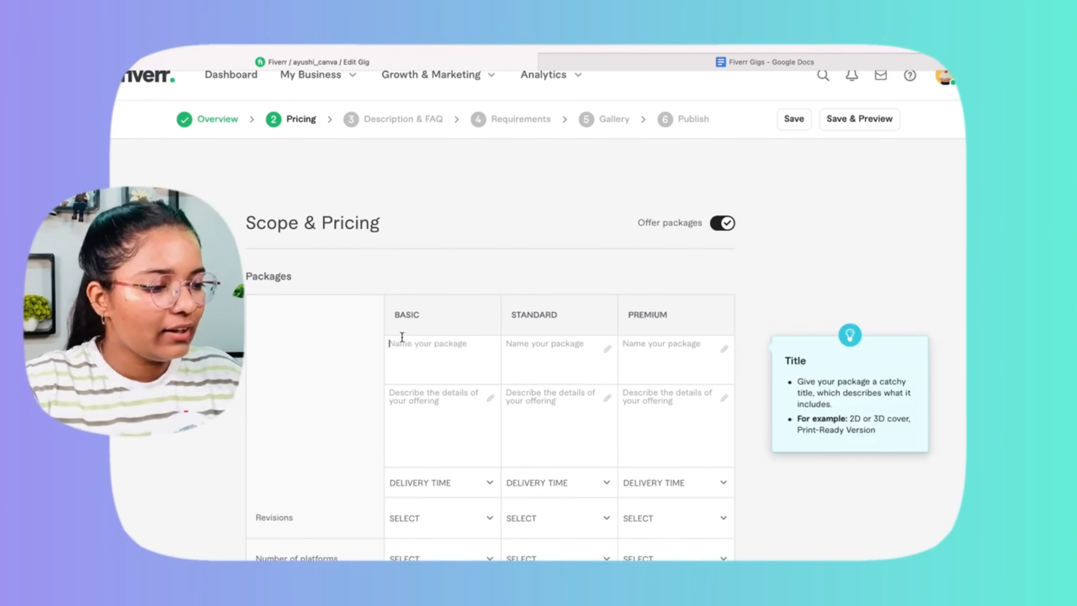
pyautogui.write('Silve')
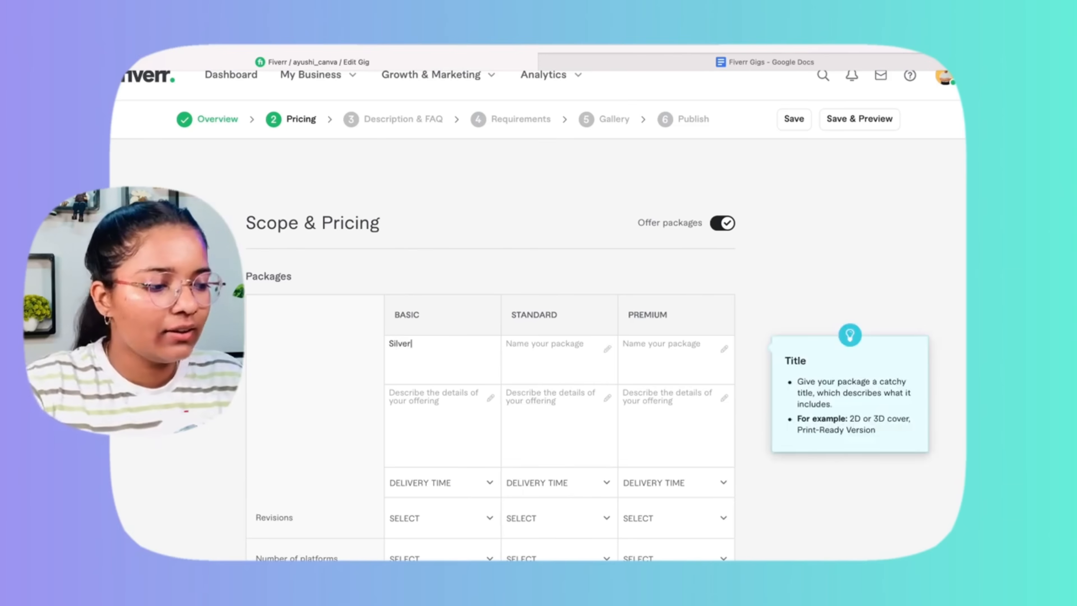
pyautogui.write('r')
pyautogui.click(511, 348)
pyautogui.write('Gold')
pyautogui.click(699, 353)
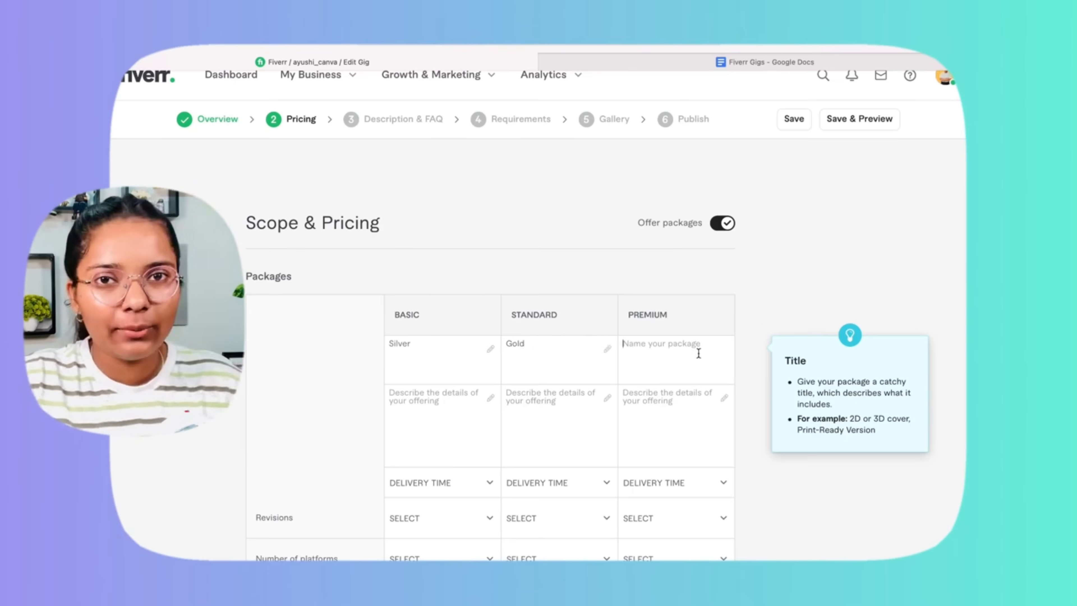
pyautogui.write('Diamond')
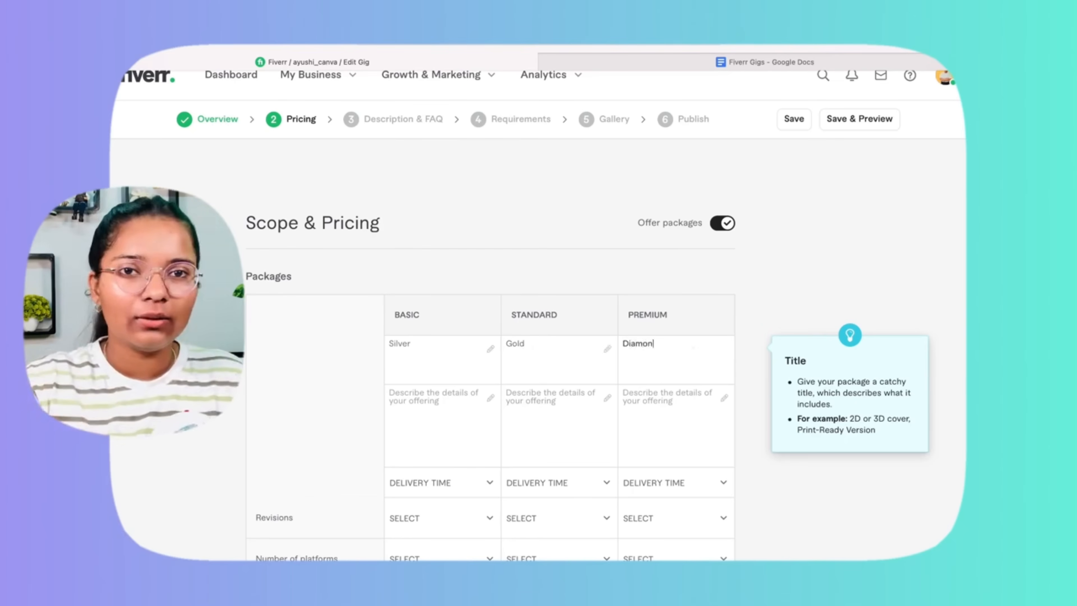
pyautogui.scroll(-3, 493, 284)
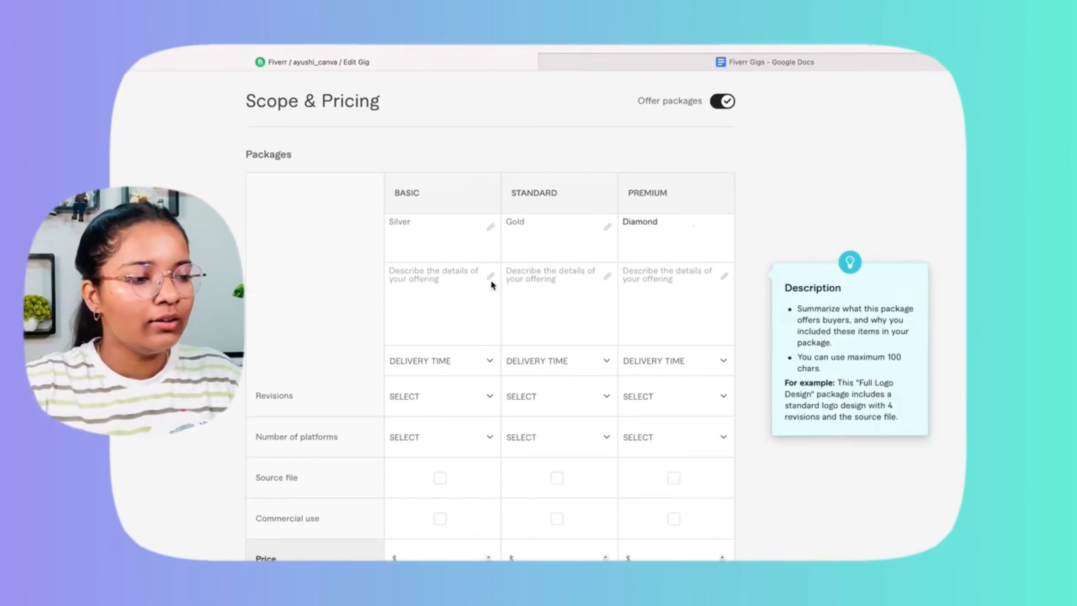
# - Copy the prepared description line from the Fiverr Gigs notes document
pyautogui.click(806, 64)
pyautogui.scroll(-10, 586, 418)
pyautogui.scroll(5, 588, 418)
pyautogui.tripleClick(406, 367)
pyautogui.hotkey('ctrl', 'c')
pyautogui.scroll(10, 406, 367)
pyautogui.scroll(-1, 462, 240)
pyautogui.click(408, 67)
# - Paste the description into Basic and Standard, trimming Standard to '3 Designs using canva'
pyautogui.click(472, 294)
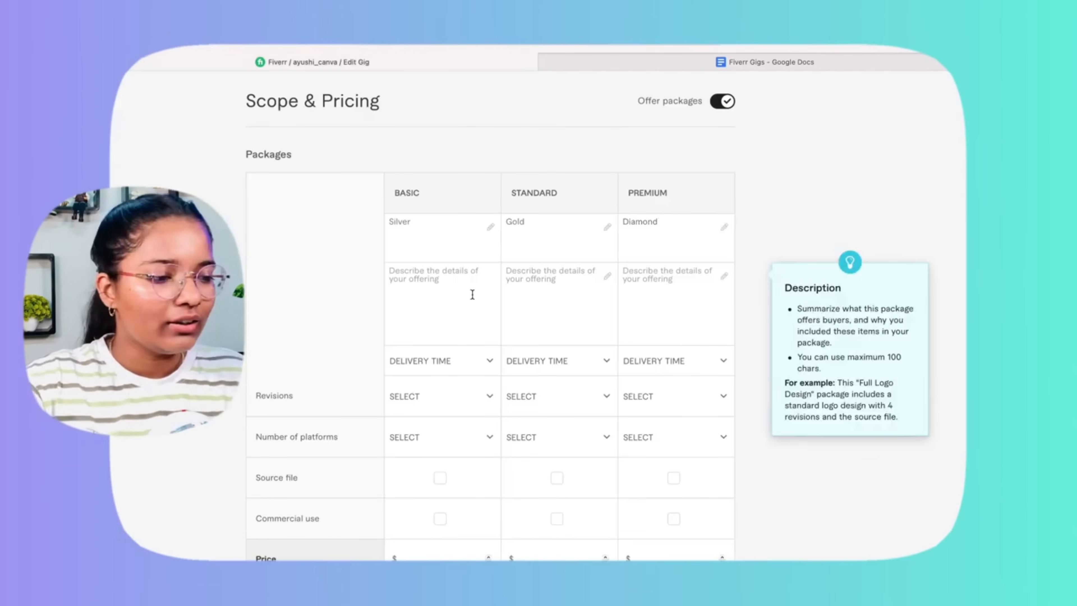
pyautogui.hotkey('ctrl', 'v')
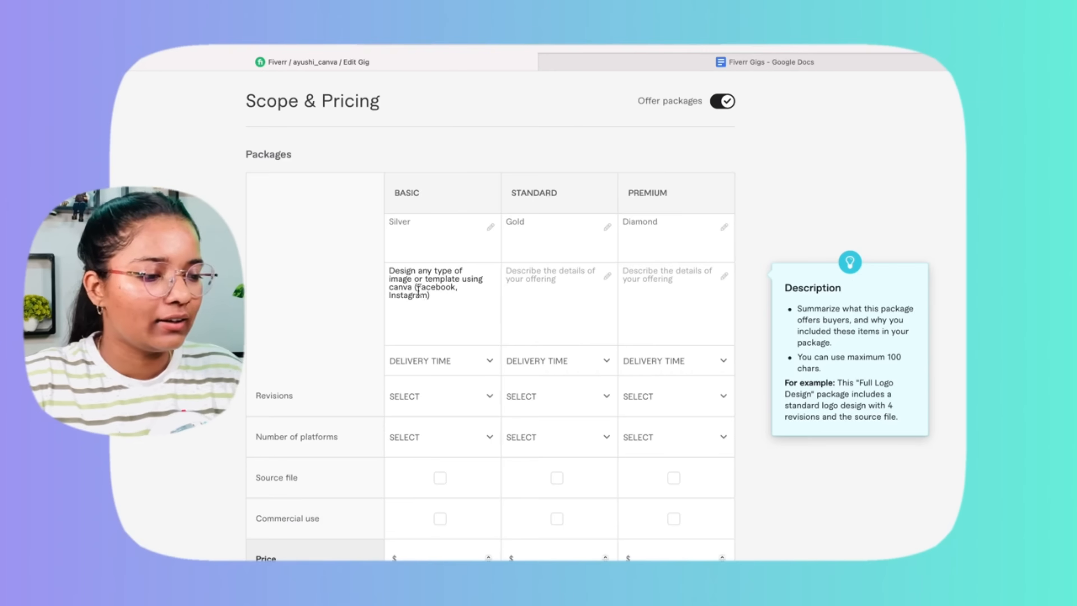
pyautogui.moveTo(420, 292); pyautogui.dragTo(451, 306)
pyautogui.press('BackSpace')
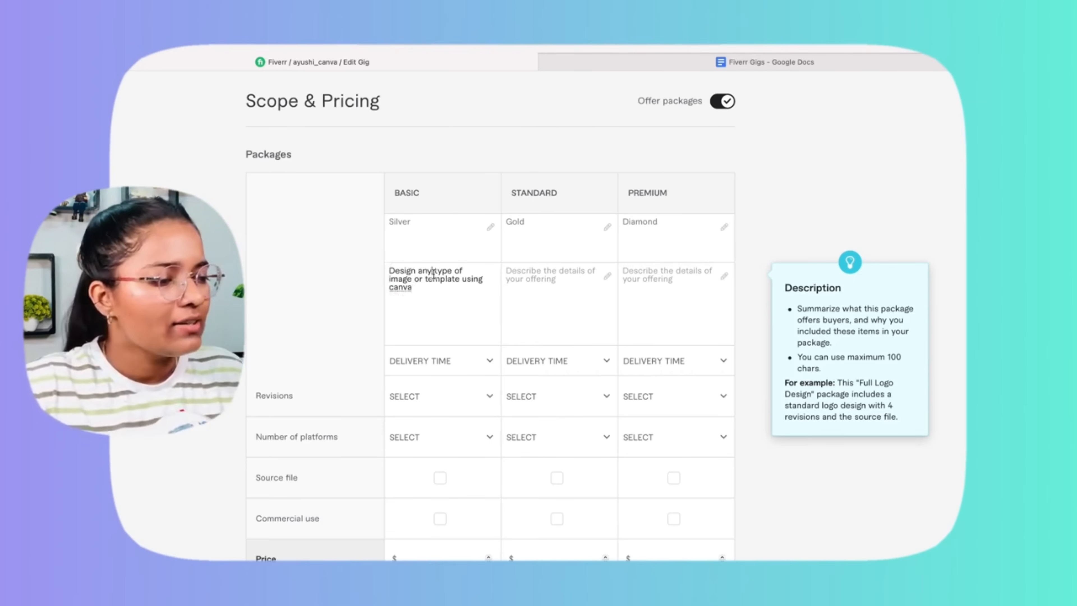
pyautogui.click(558, 282)
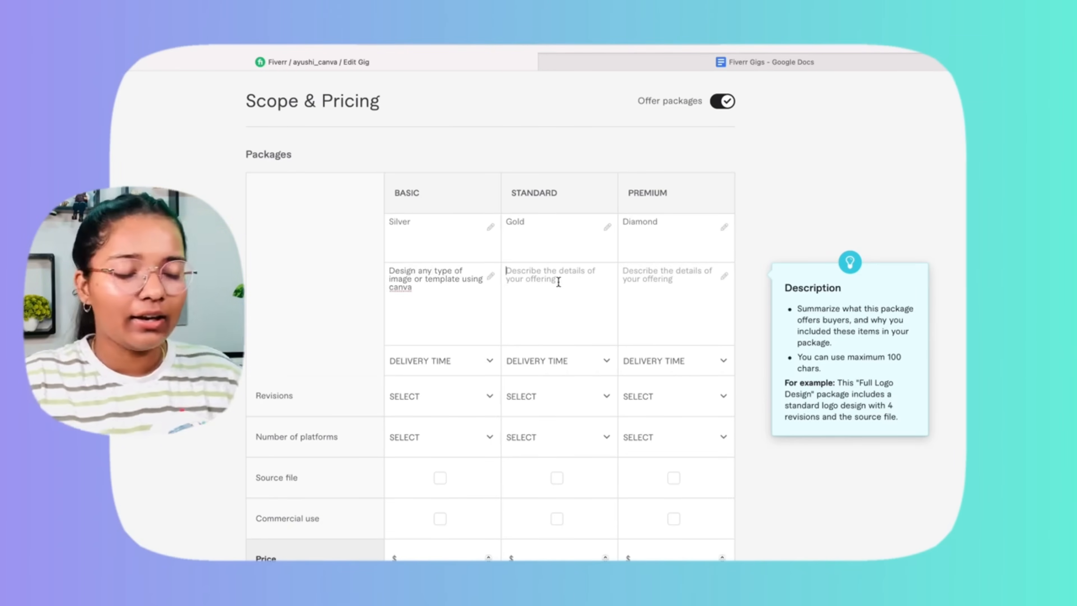
pyautogui.write('4')
pyautogui.hotkey('ctrl', 'v')
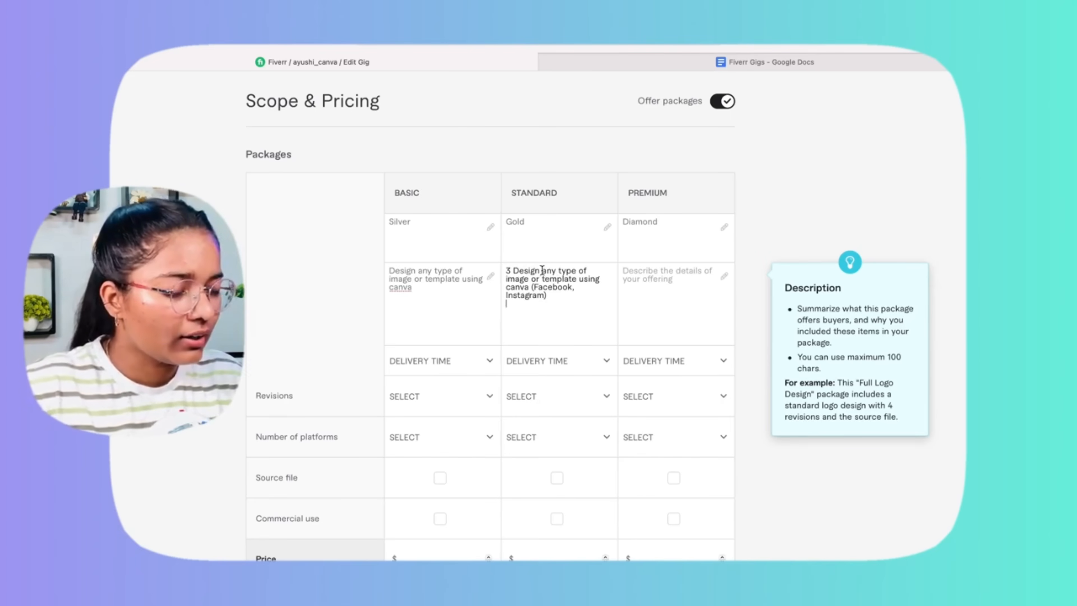
pyautogui.moveTo(541, 270); pyautogui.dragTo(560, 305)
pyautogui.press('BackSpace')
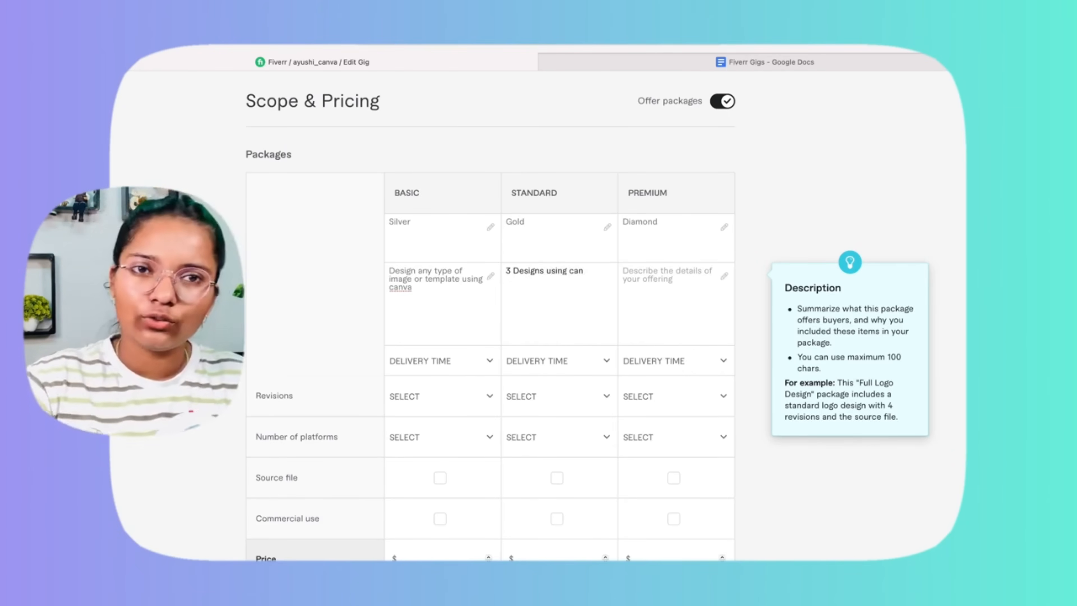
# - Rewrite Basic as '1 Designs using canva' and fill Premium with '5' plus the copied wording
pyautogui.tripleClick(543, 270)
pyautogui.press('super+c')
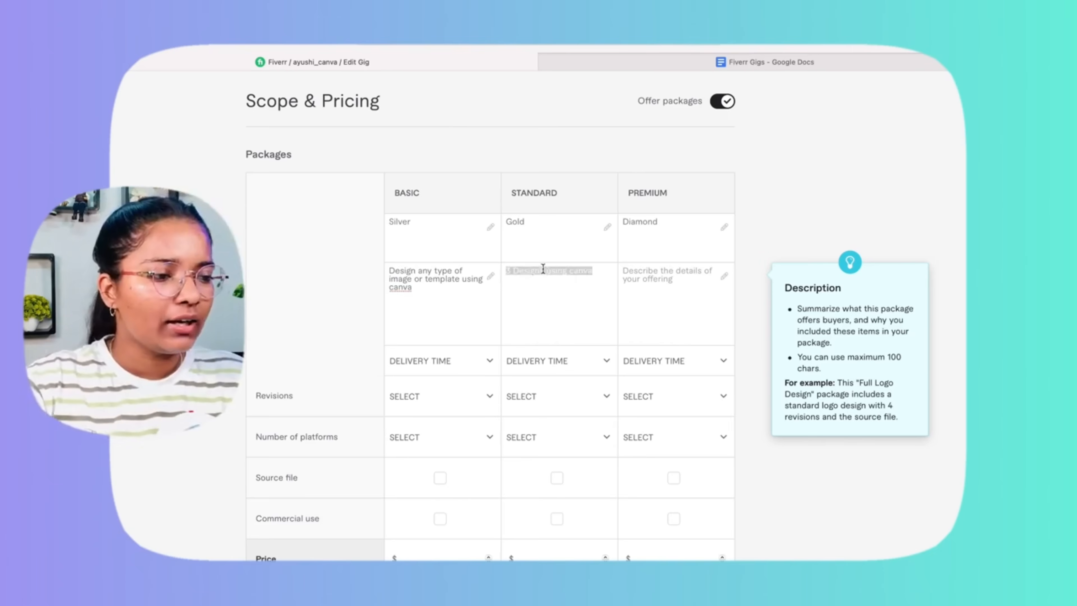
pyautogui.click(398, 299)
pyautogui.tripleClick(398, 283)
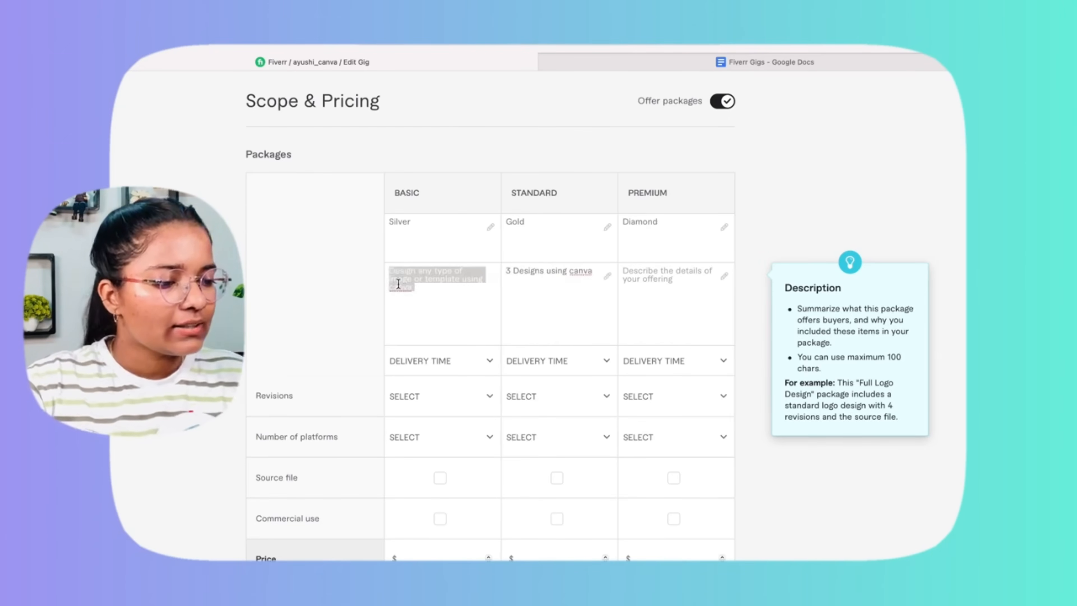
pyautogui.write('1')
pyautogui.press('super+v')
pyautogui.click(403, 271)
pyautogui.press('BackSpace')
pyautogui.press('BackSpace')
pyautogui.click(552, 272)
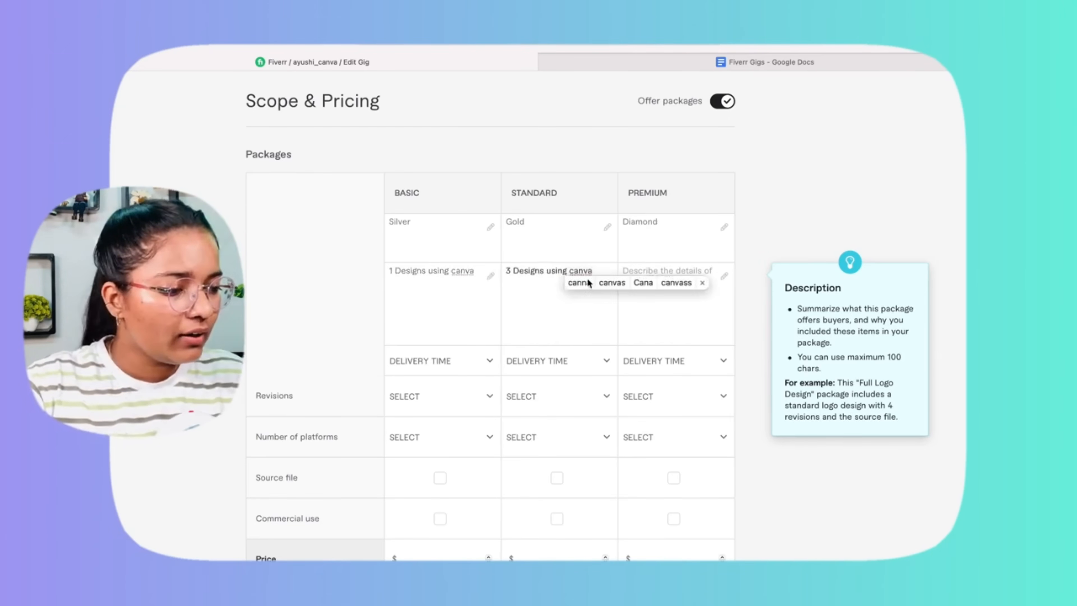
pyautogui.click(667, 274)
pyautogui.write('5')
pyautogui.press('super+v')
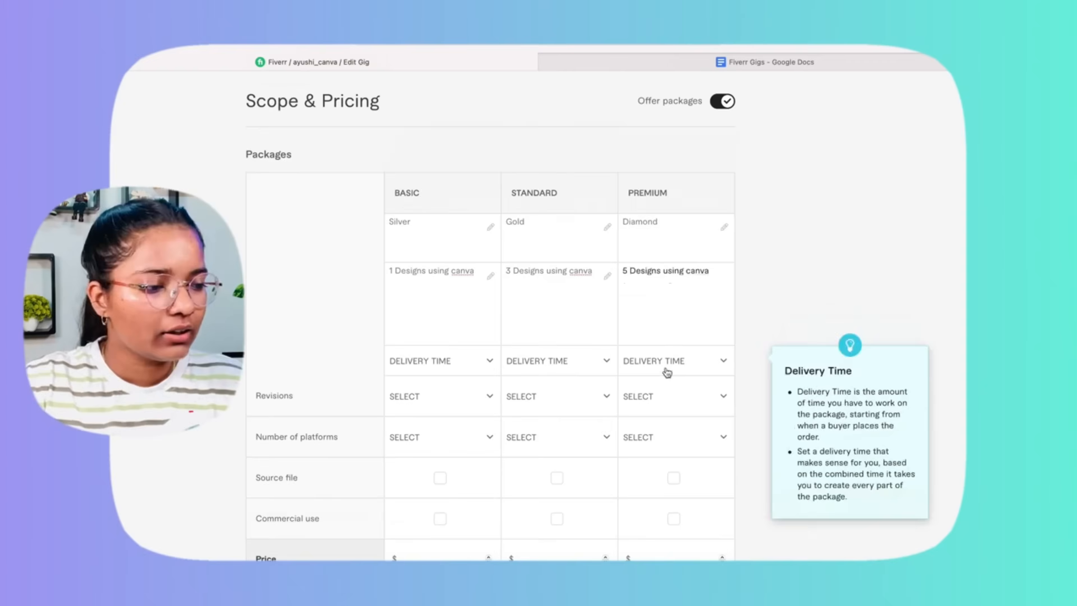
# - Finish the Premium description and set delivery to 2, 4 and 5 days
pyautogui.click(635, 272)
pyautogui.press('BackSpace')
pyautogui.press('BackSpace')
pyautogui.scroll(-2, 551, 297)
pyautogui.click(414, 262)
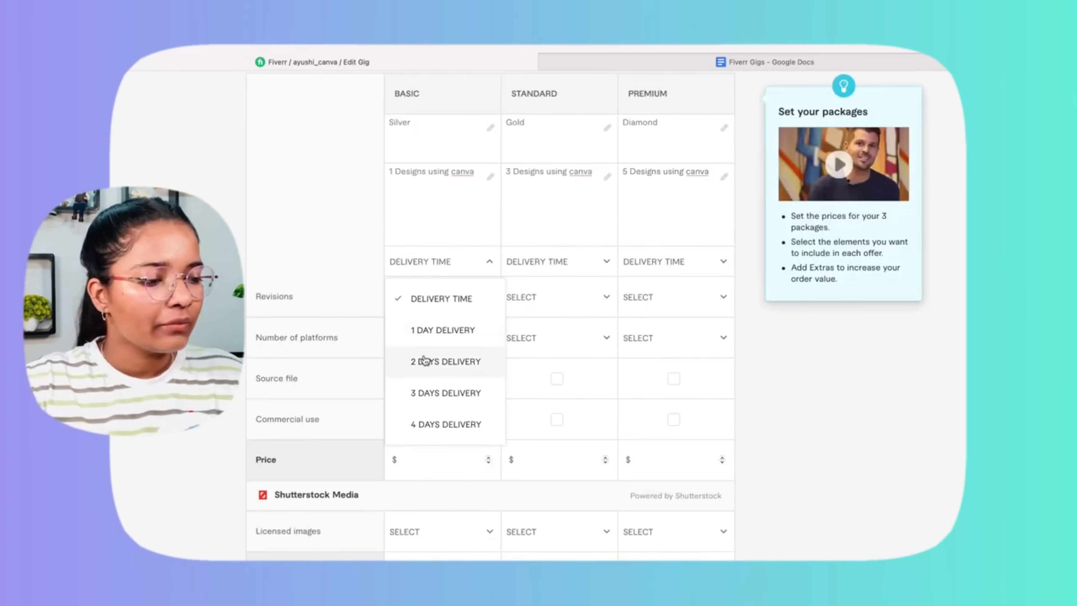
pyautogui.click(428, 356)
pyautogui.click(547, 261)
pyautogui.click(530, 428)
pyautogui.click(643, 261)
pyautogui.scroll(-1, 638, 424)
pyautogui.click(638, 424)
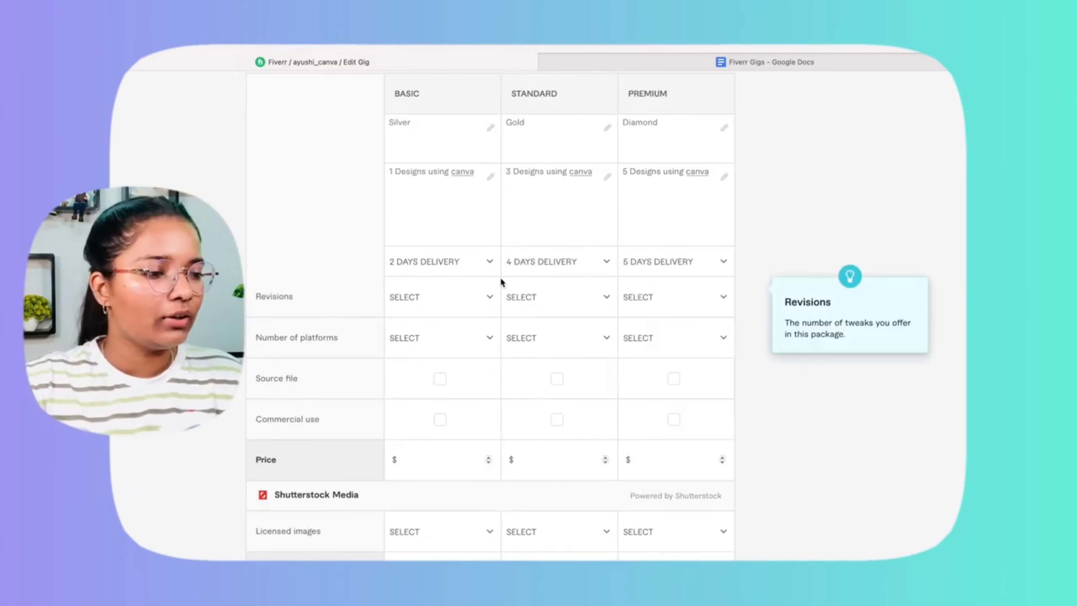
# - Set revisions to UNLIMITED for all three packages
pyautogui.click(425, 309)
pyautogui.scroll(-3, 413, 384)
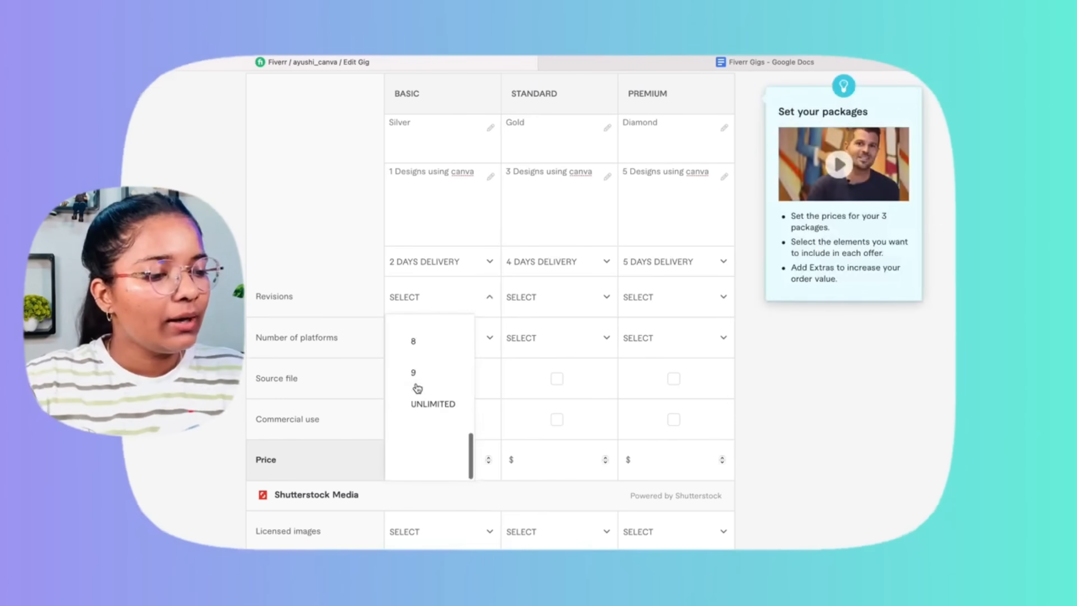
pyautogui.click(420, 457)
pyautogui.click(533, 297)
pyautogui.scroll(-3, 530, 450)
pyautogui.click(530, 454)
pyautogui.click(694, 312)
pyautogui.scroll(-5, 661, 435)
pyautogui.click(655, 452)
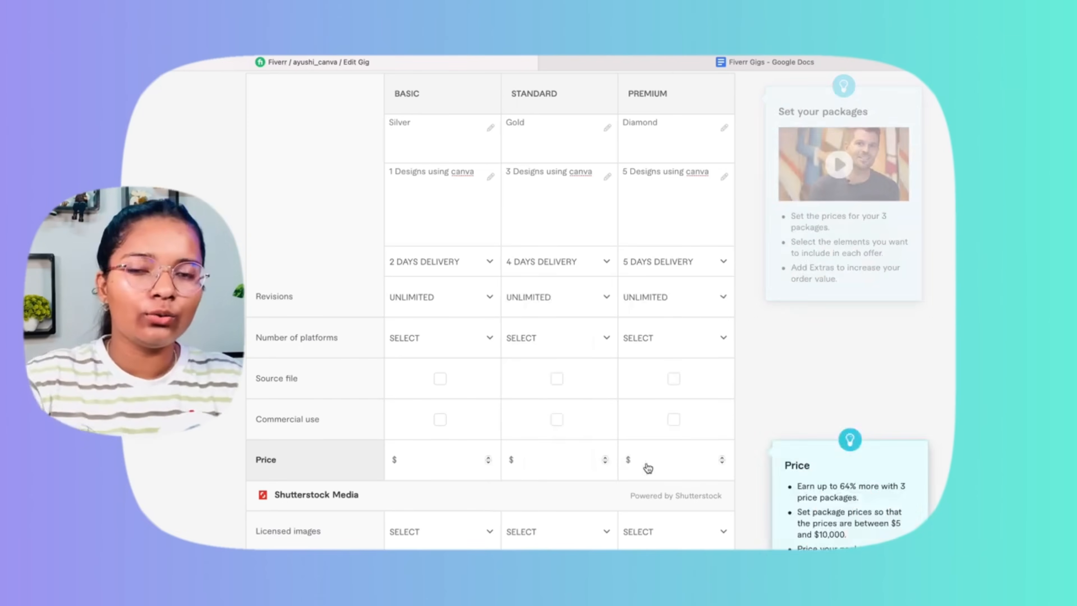
# - Set the number of platforms to 1, 3 and 5 for Basic, Standard and Premium
pyautogui.click(401, 343)
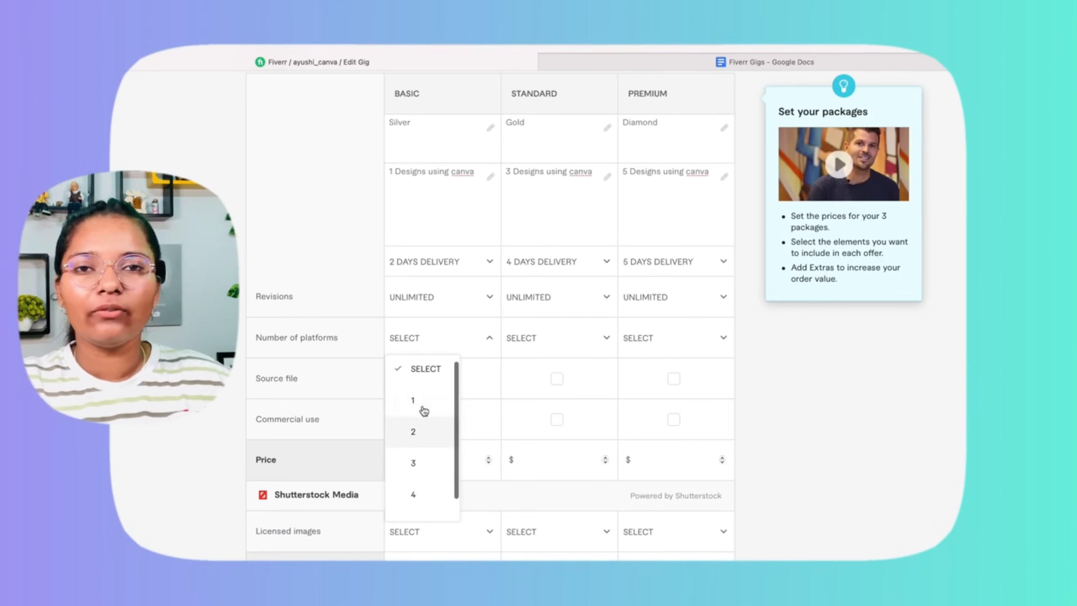
pyautogui.click(411, 430)
pyautogui.click(451, 346)
pyautogui.click(424, 401)
pyautogui.click(549, 336)
pyautogui.click(522, 471)
pyautogui.click(663, 339)
pyautogui.scroll(-2, 647, 511)
pyautogui.click(647, 509)
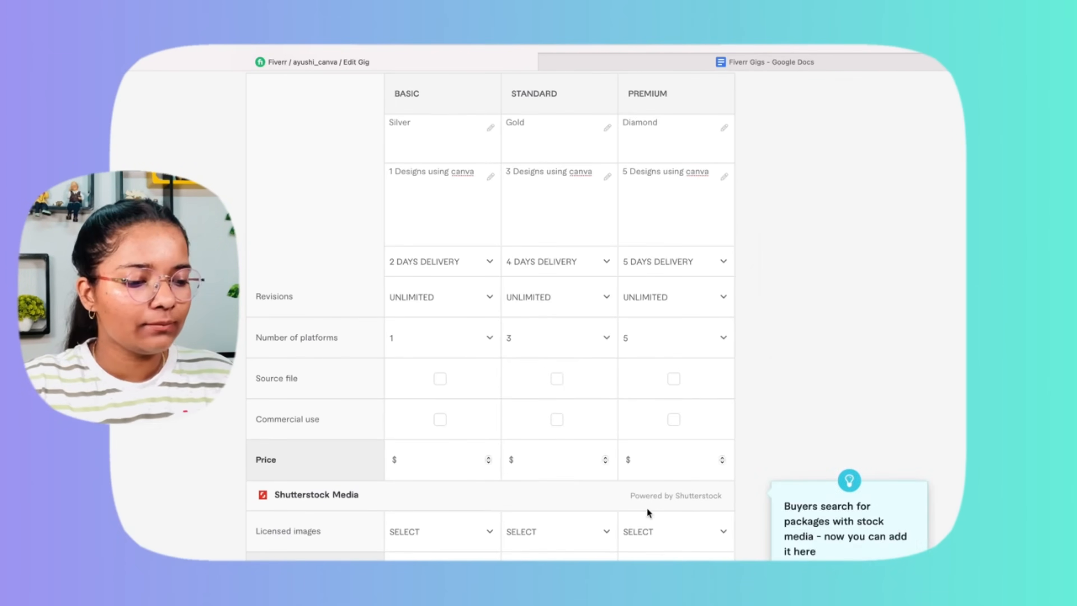
# - Include the source file in all three packages and price them at $10, $20 and $35
pyautogui.click(440, 378)
pyautogui.click(556, 378)
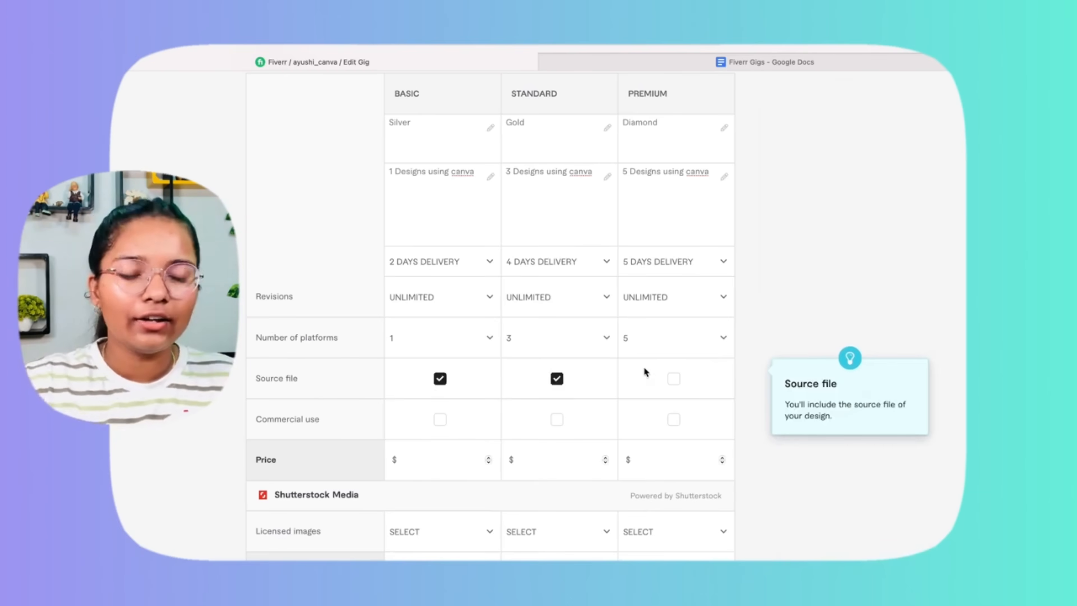
pyautogui.click(663, 376)
pyautogui.scroll(-4, 660, 373)
pyautogui.click(427, 297)
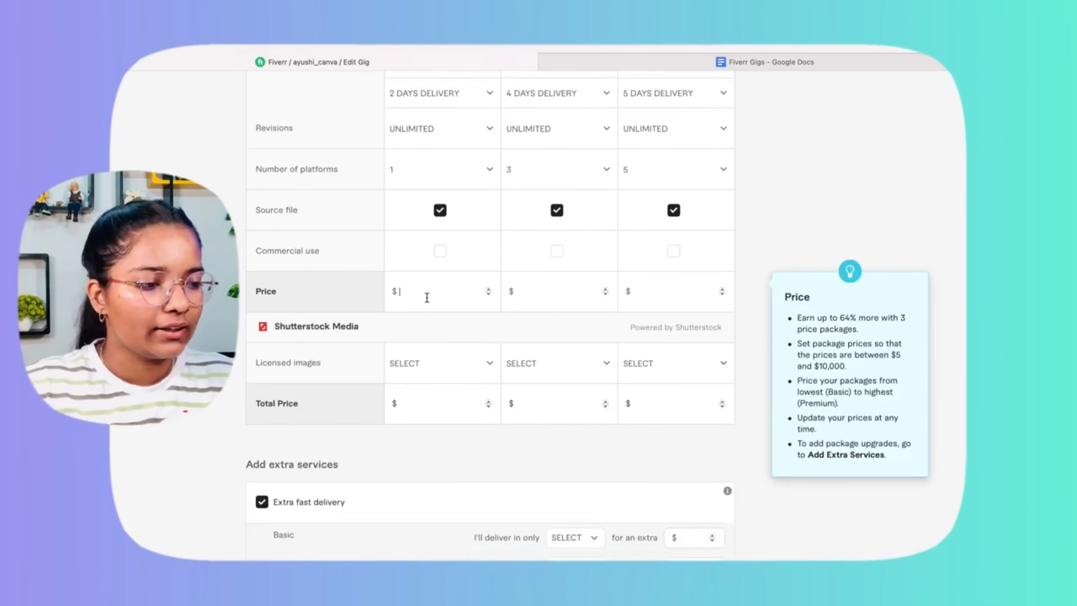
pyautogui.write('10')
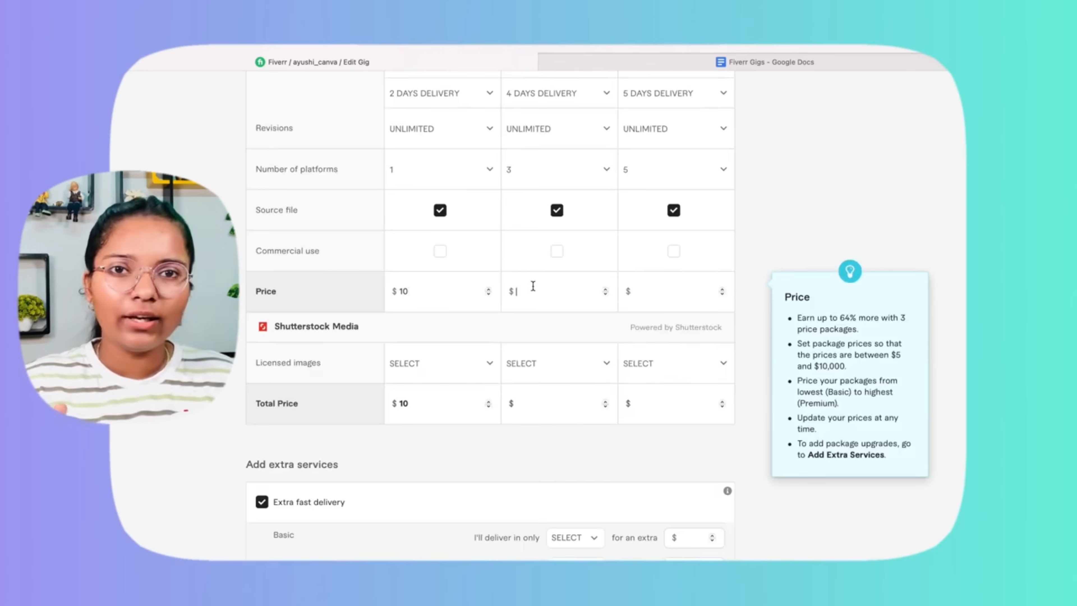
pyautogui.write('20')
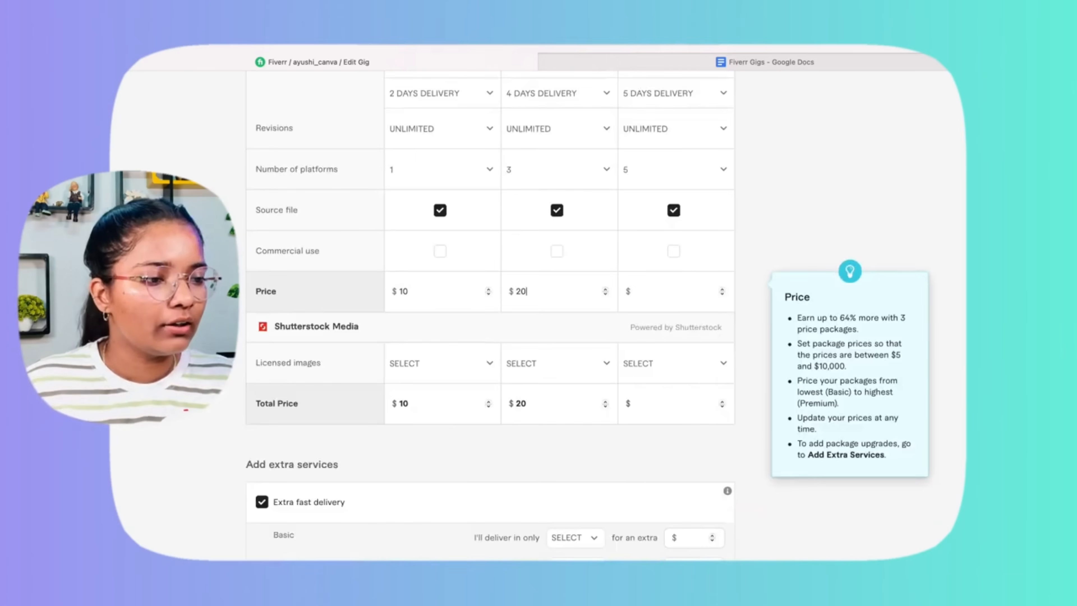
pyautogui.write('35')
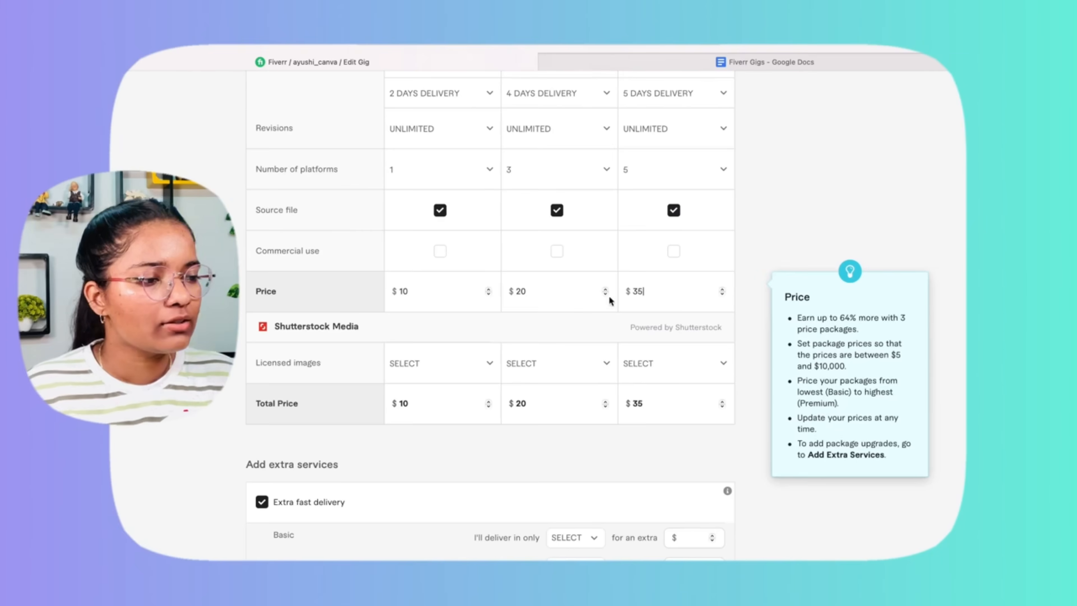
pyautogui.scroll(-6, 855, 361)
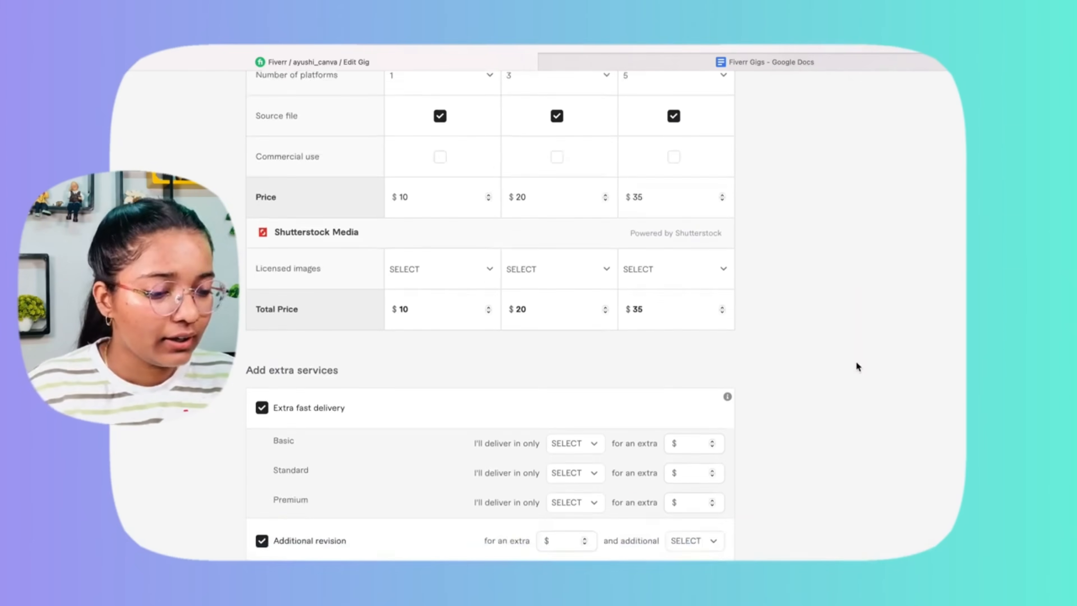
pyautogui.scroll(-3, 452, 389)
# - Offer 1-day extra fast delivery for Basic, Standard and Premium at $20, $30 and $55
pyautogui.scroll(2, 422, 360)
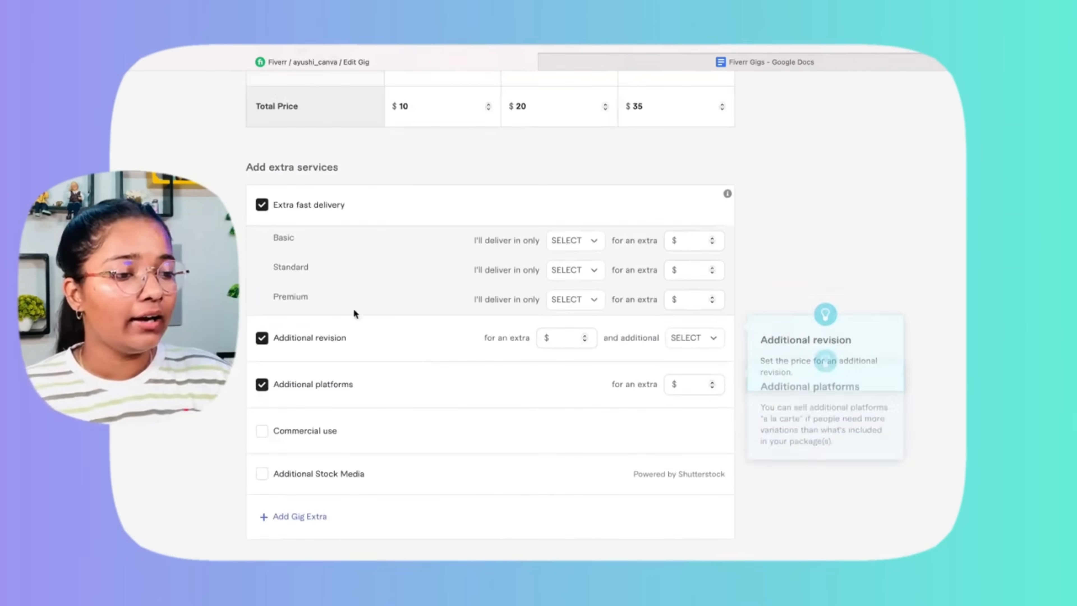
pyautogui.click(570, 245)
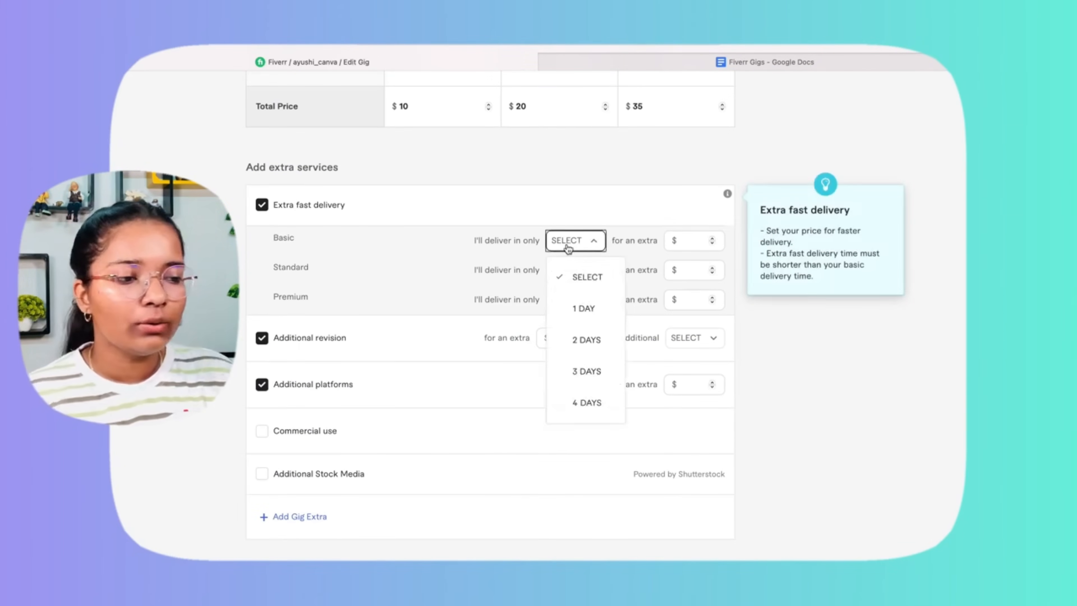
pyautogui.click(581, 308)
pyautogui.click(678, 241)
pyautogui.write('20')
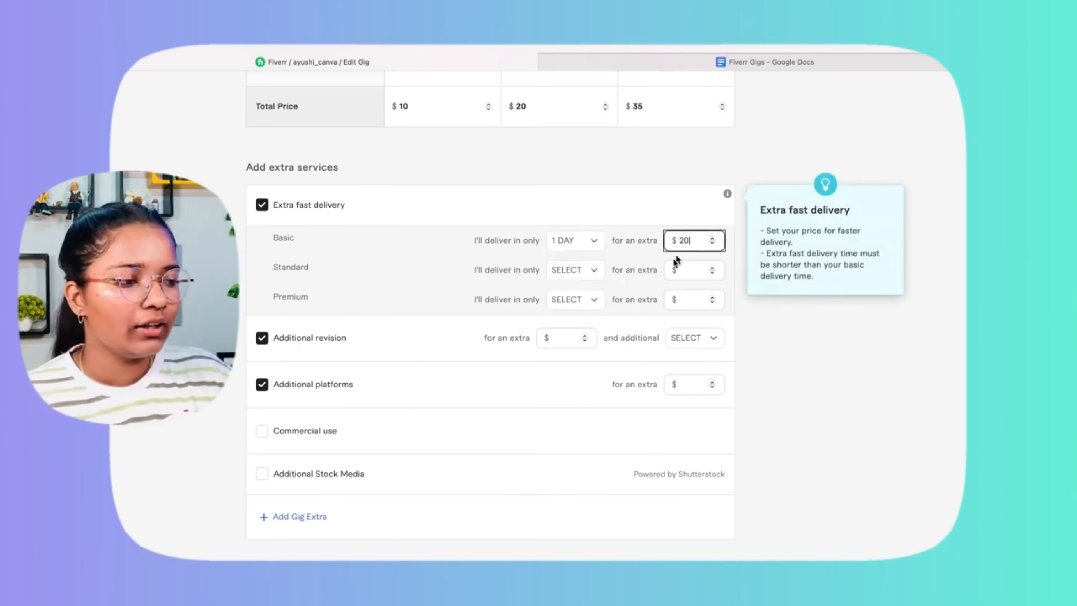
pyautogui.click(570, 270)
pyautogui.click(572, 339)
pyautogui.click(683, 271)
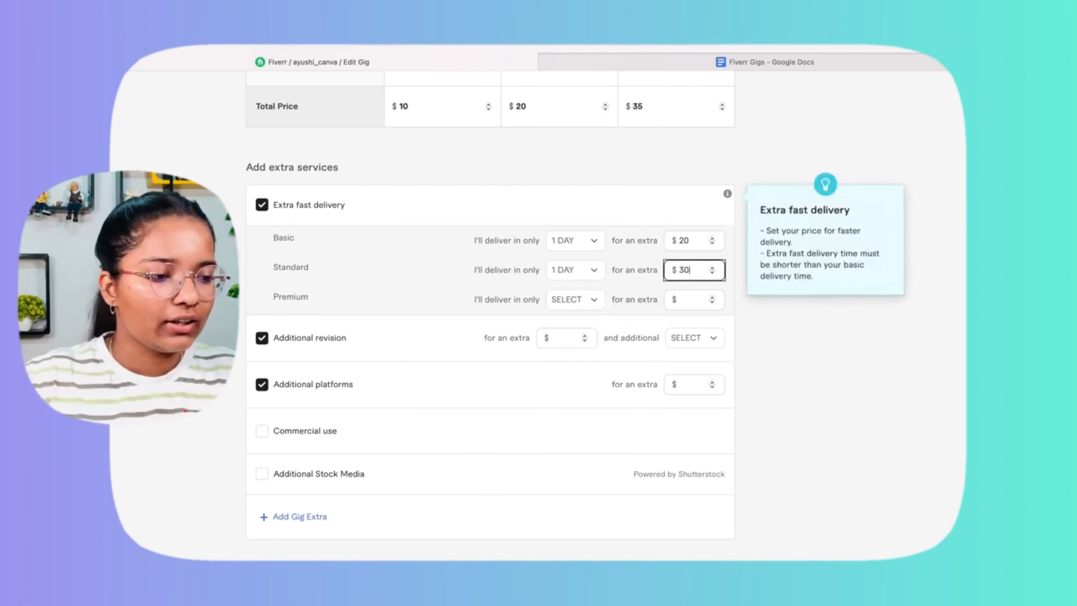
pyautogui.click(574, 300)
pyautogui.click(584, 365)
pyautogui.click(689, 302)
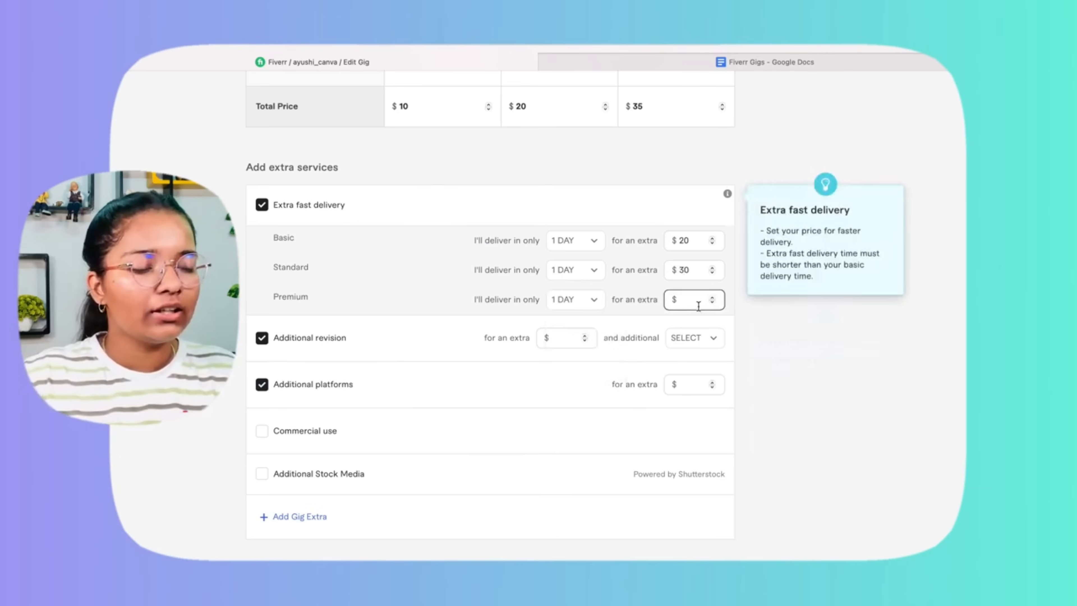
pyautogui.write('55')
# - Drop the additional revision and commercial use extras and charge $10 for additional platforms
pyautogui.click(551, 343)
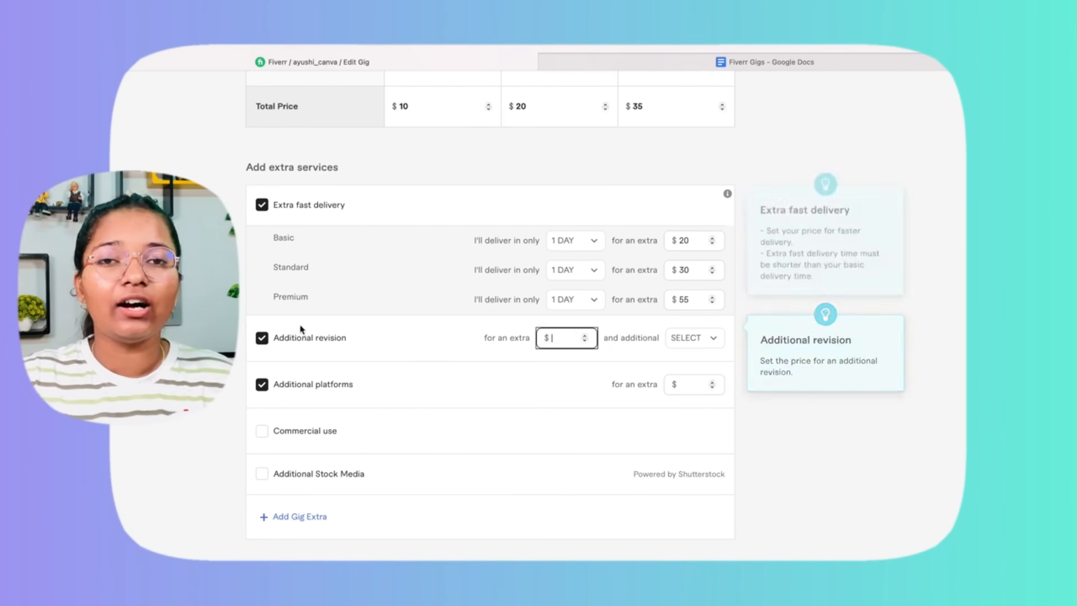
pyautogui.click(260, 338)
pyautogui.click(701, 382)
pyautogui.write('10')
pyautogui.click(261, 430)
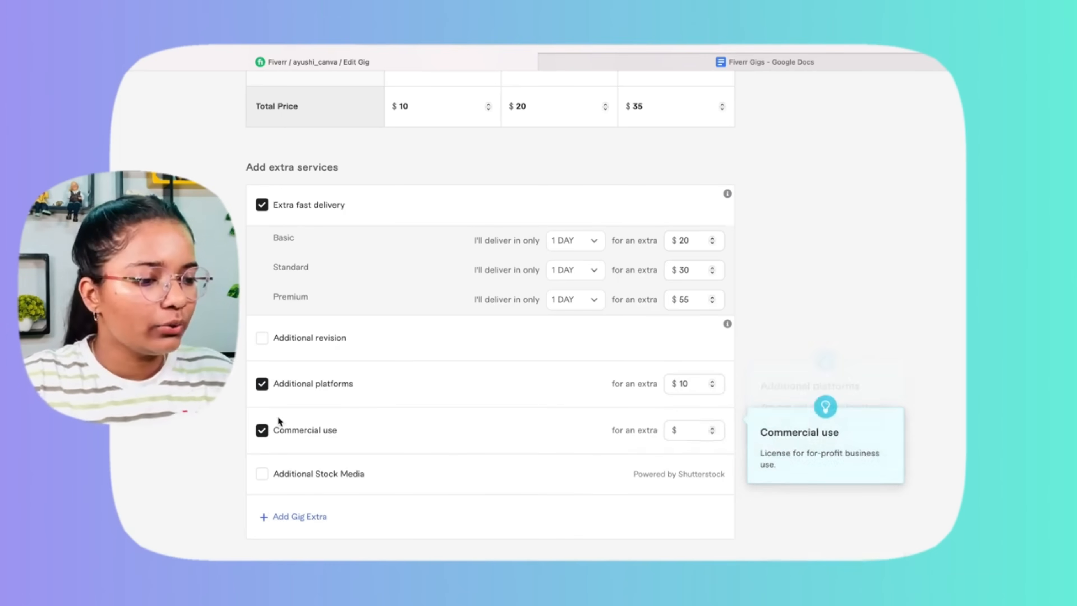
pyautogui.click(260, 431)
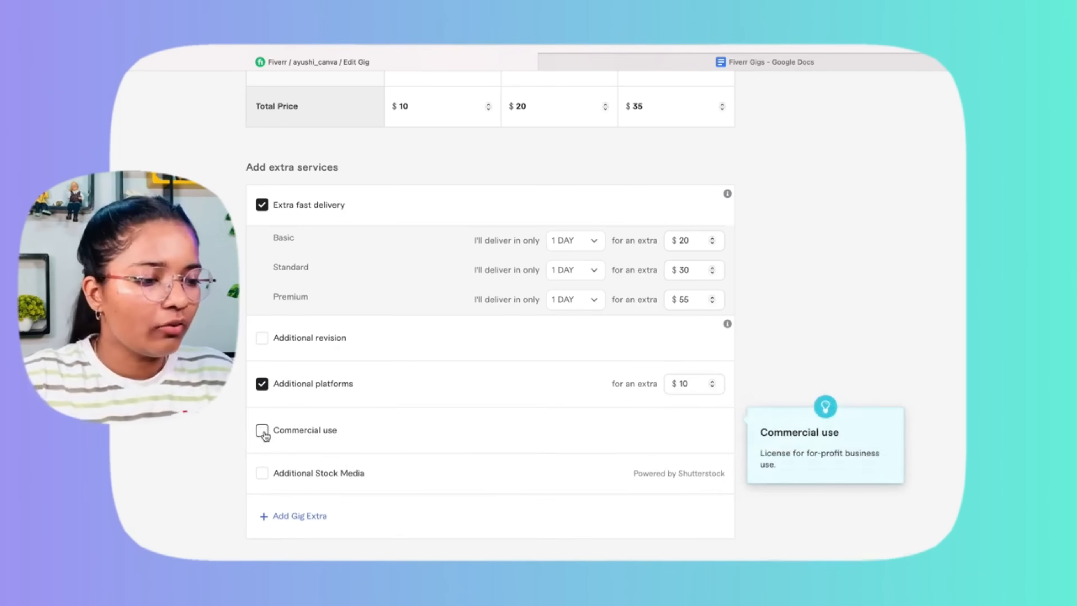
pyautogui.scroll(-3, 317, 525)
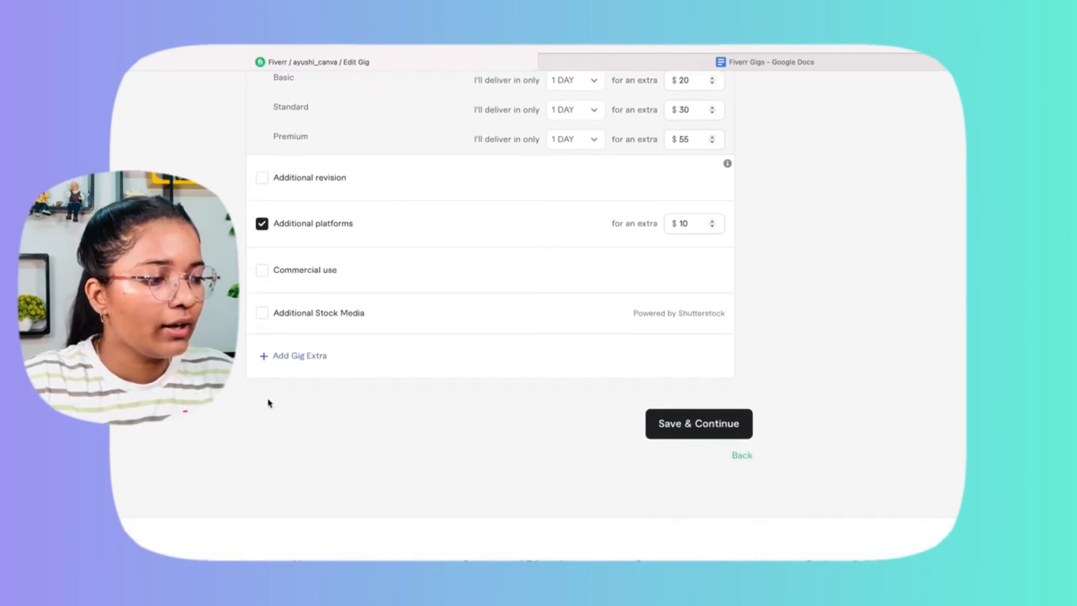
# - Create a custom gig extra titled 'Editable template' with a short description
pyautogui.click(269, 359)
pyautogui.click(376, 383)
pyautogui.click(373, 361)
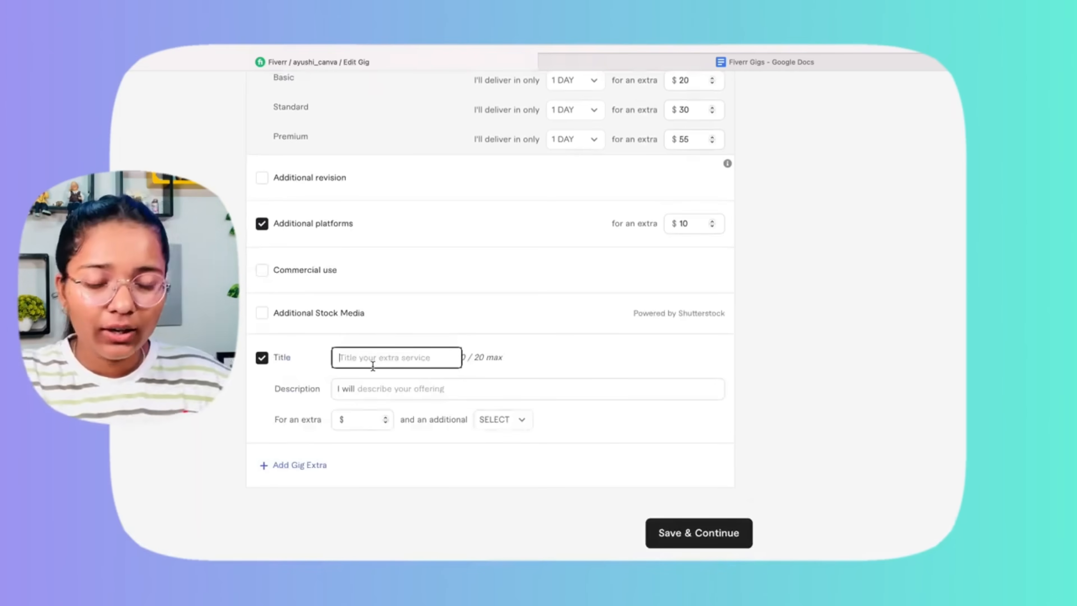
pyautogui.write('Edit')
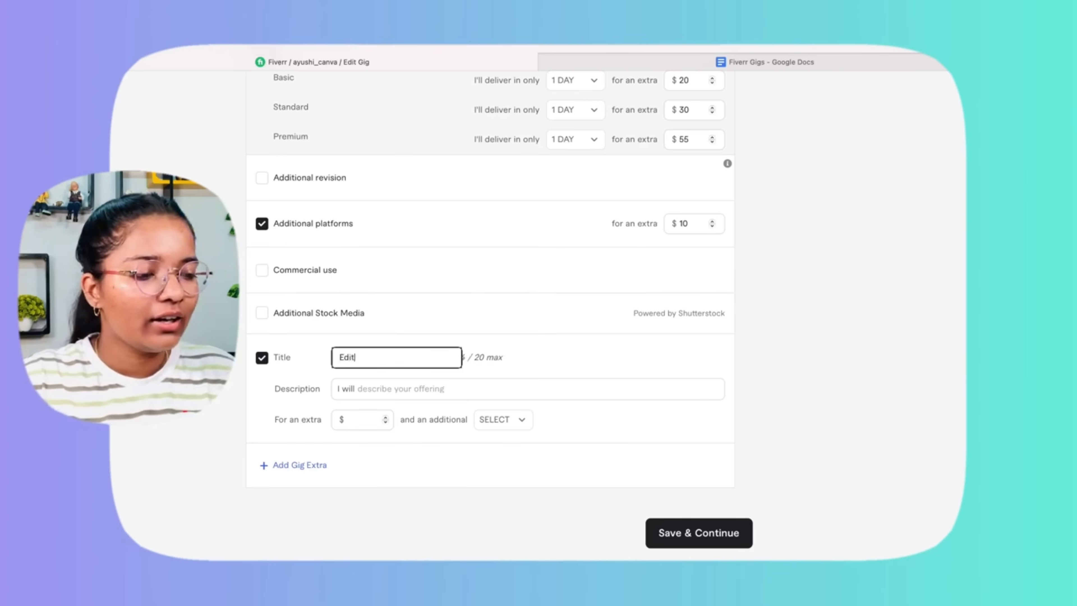
pyautogui.write('able tema')
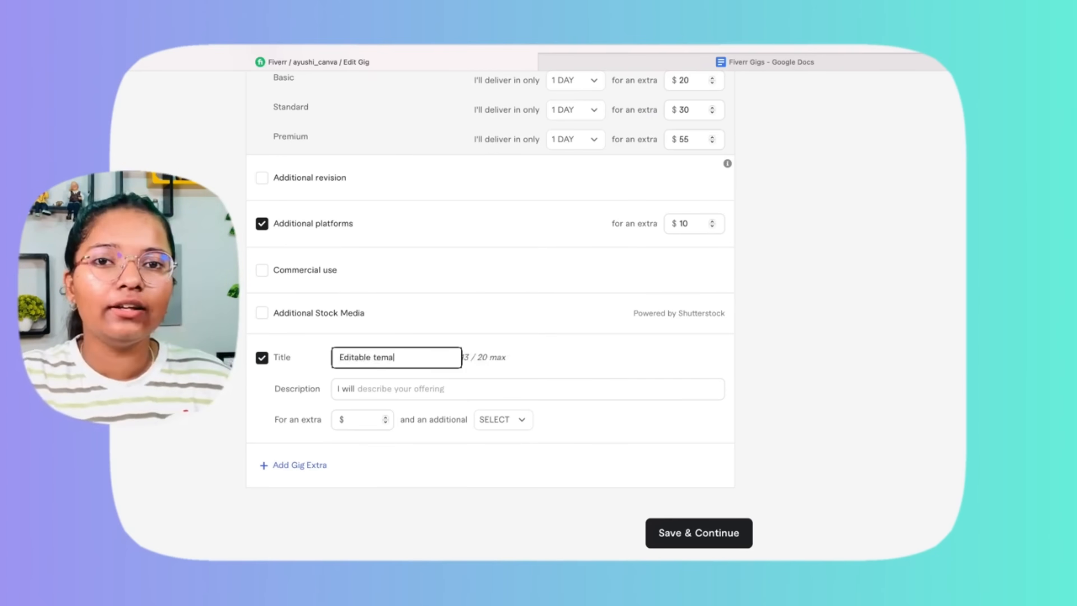
pyautogui.write('late')
pyautogui.click(381, 389)
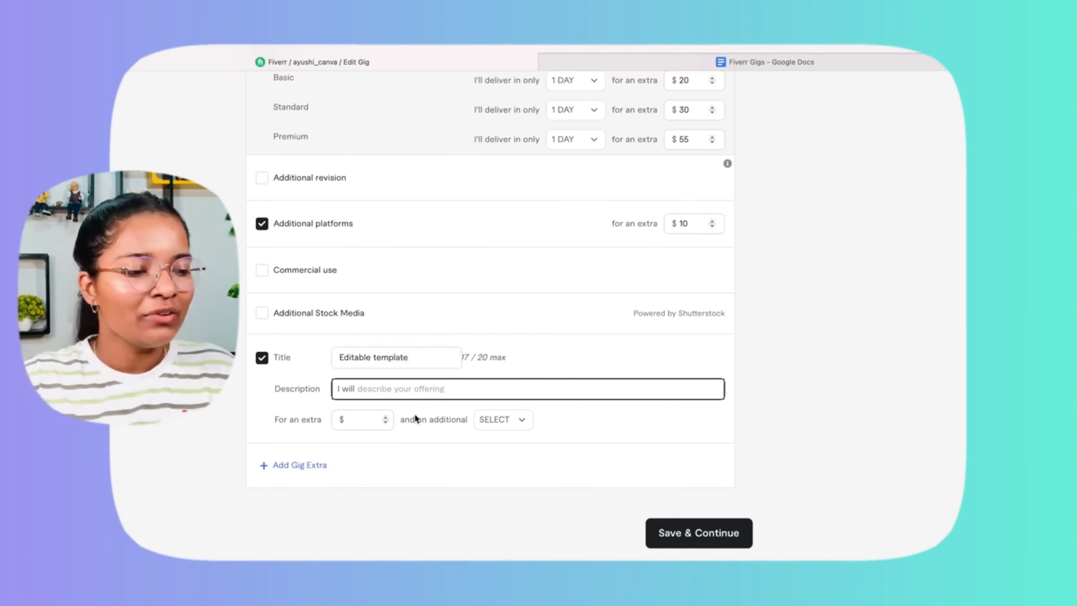
pyautogui.write('design one editable template')
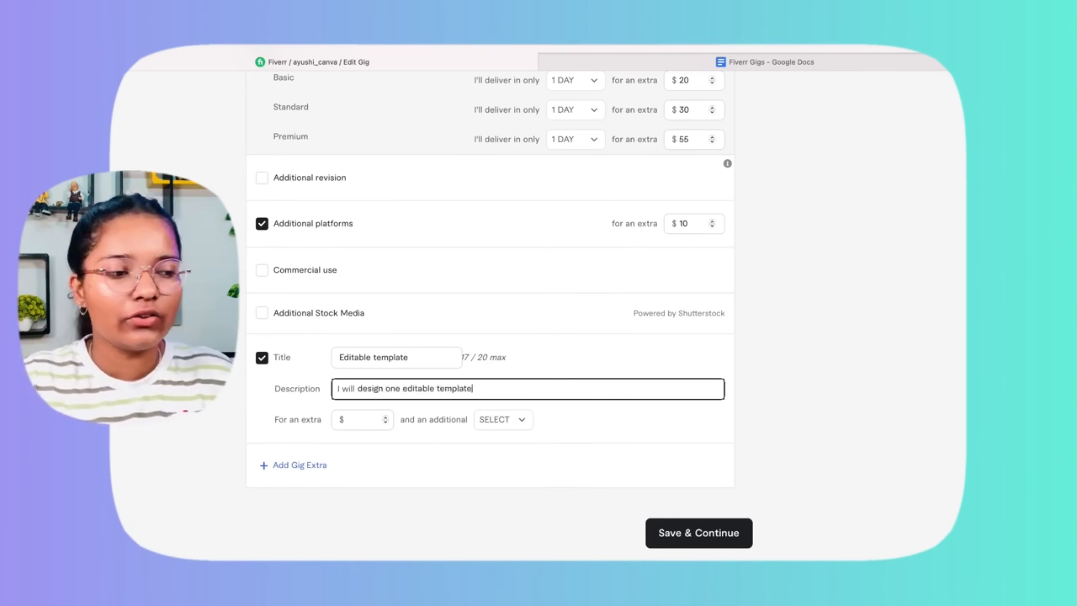
# - Price the extra at $10 with 1 additional day, then save the pricing
pyautogui.click(355, 414)
pyautogui.write('10')
pyautogui.click(501, 419)
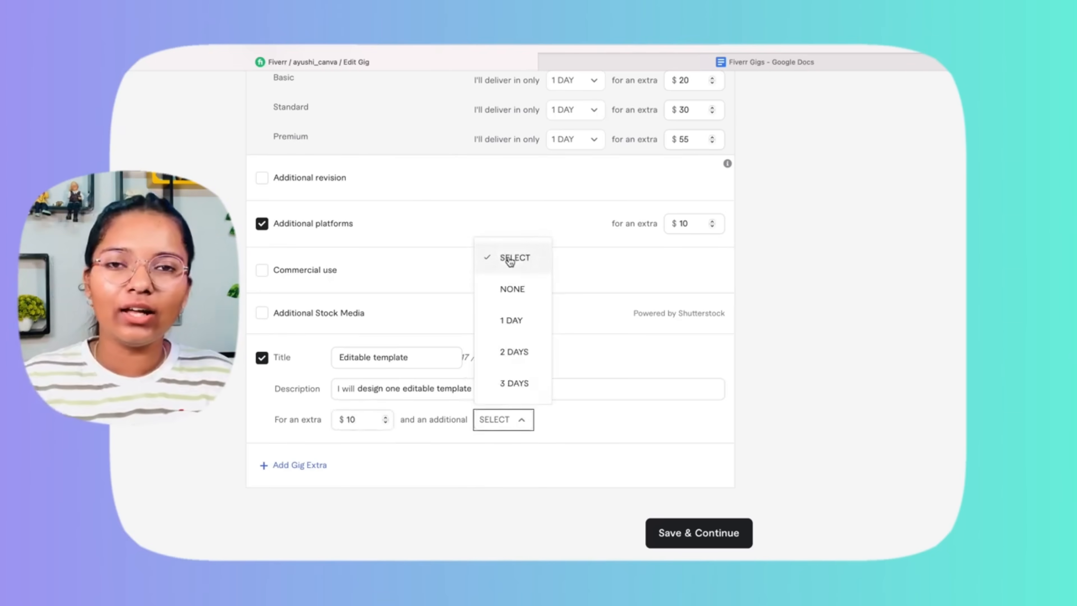
pyautogui.click(501, 319)
pyautogui.click(669, 535)
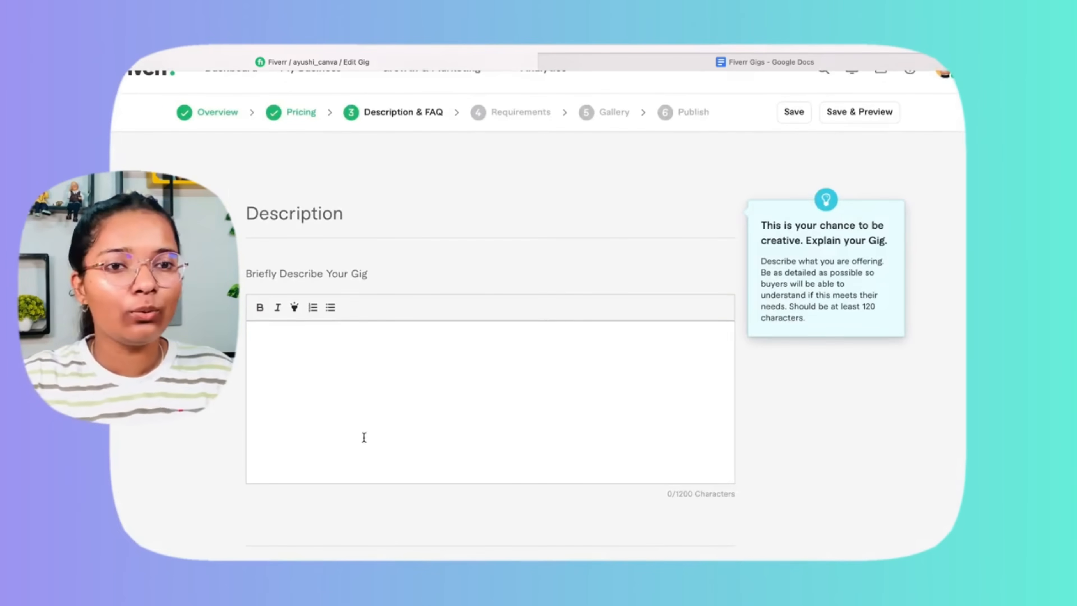
# - Copy the description text from the Fiverr Gigs document into the gig description editor
pyautogui.click(716, 68)
pyautogui.scroll(-1, 661, 190)
pyautogui.scroll(-1, 661, 190)
pyautogui.moveTo(329, 176); pyautogui.dragTo(494, 421)
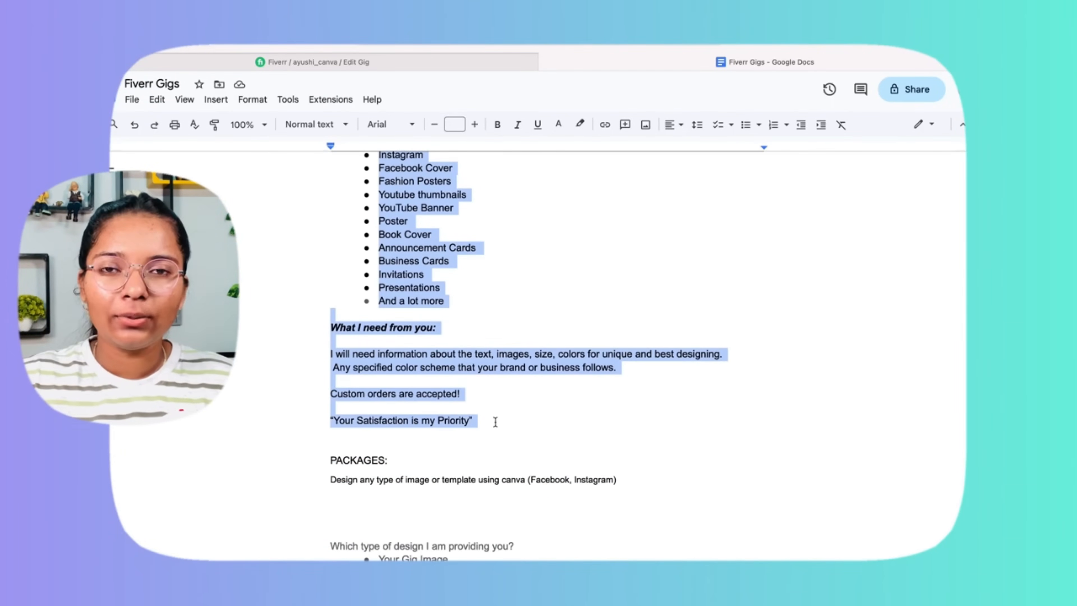
pyautogui.click(338, 55)
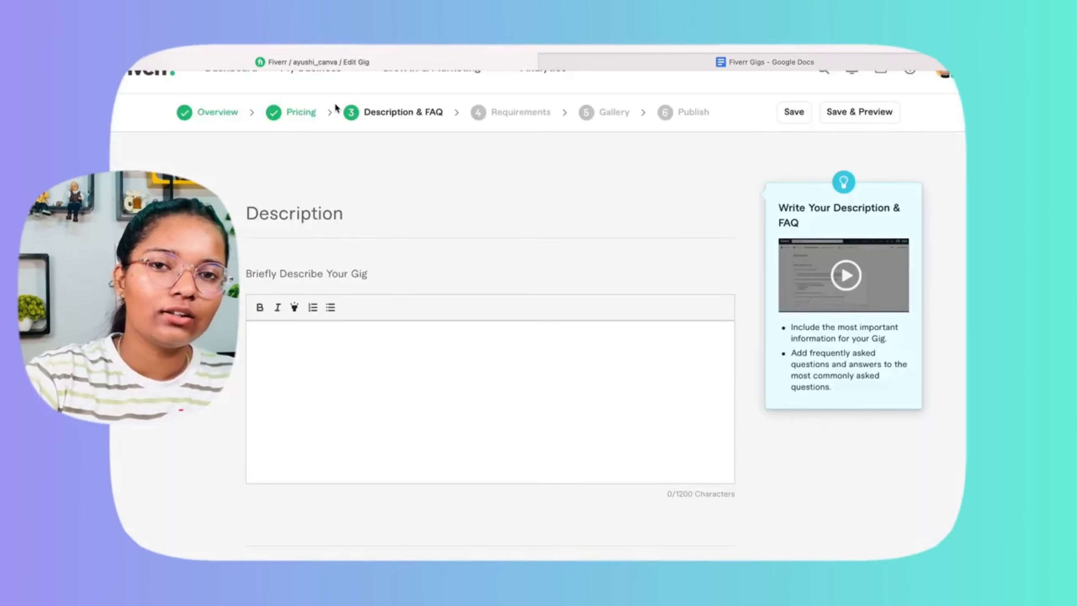
pyautogui.click(311, 348)
pyautogui.hotkey('ctrl', 'v')
pyautogui.scroll(10, 308, 351)
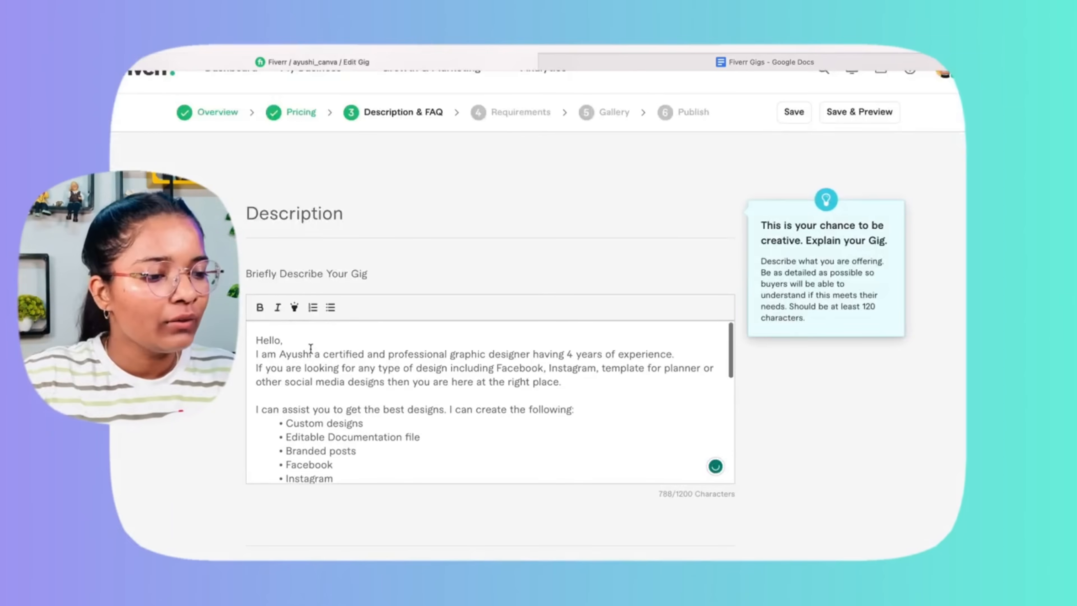
# - Italicize the opening word Hello and review the 788-character description
pyautogui.doubleClick(261, 336)
pyautogui.click(277, 309)
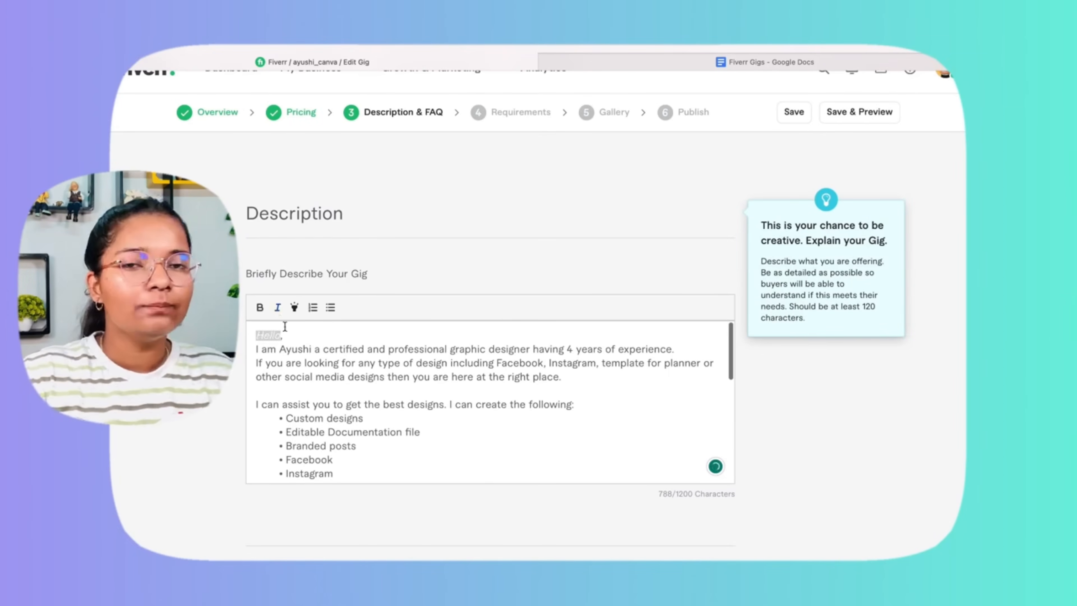
pyautogui.scroll(-3, 324, 424)
pyautogui.scroll(-10, 324, 440)
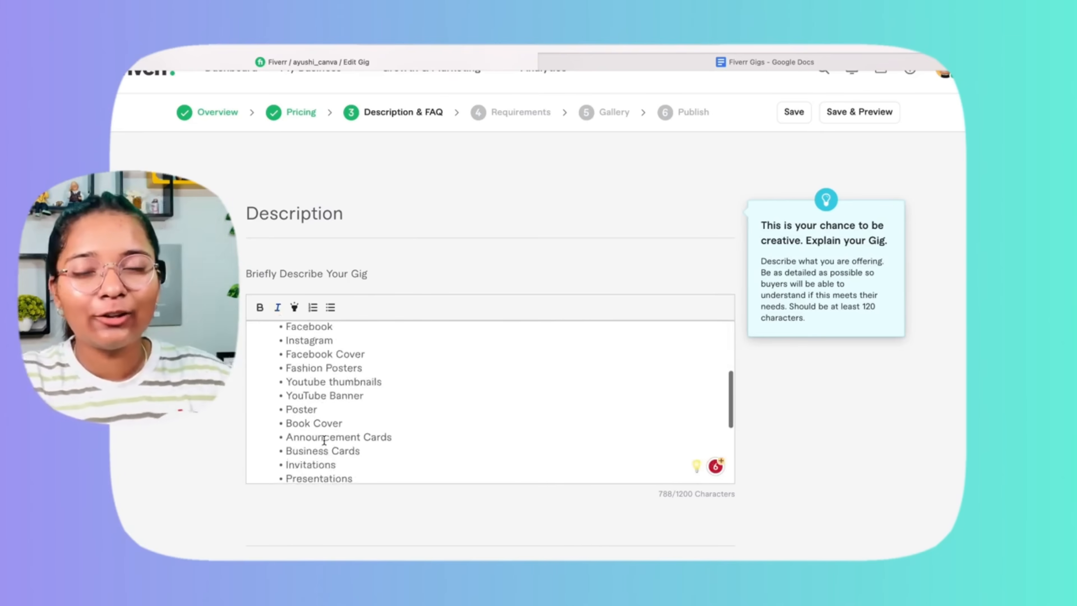
pyautogui.scroll(-15, 373, 492)
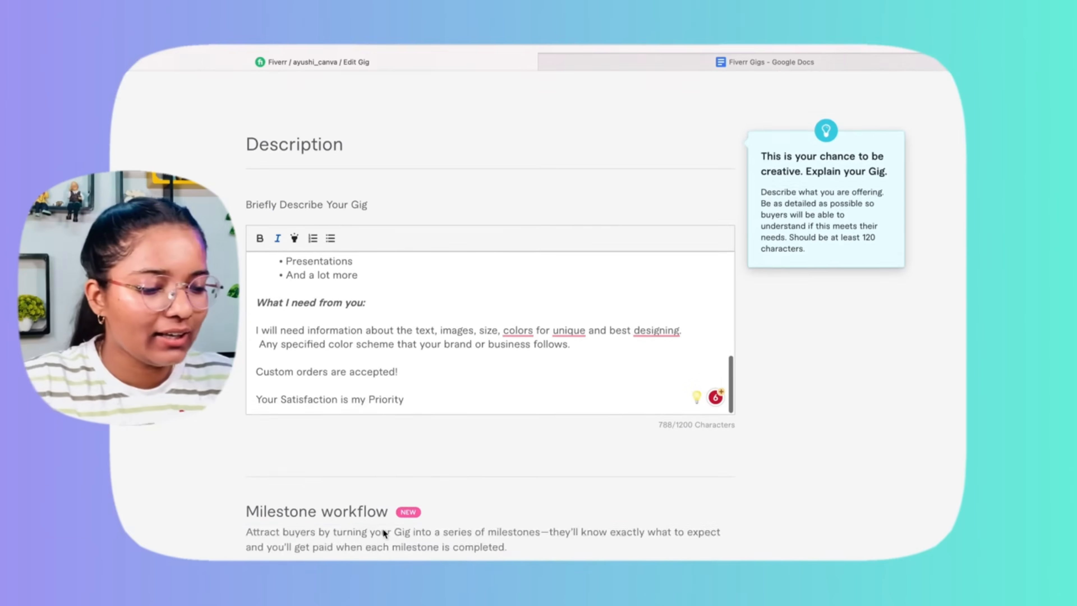
pyautogui.scroll(-3, 385, 483)
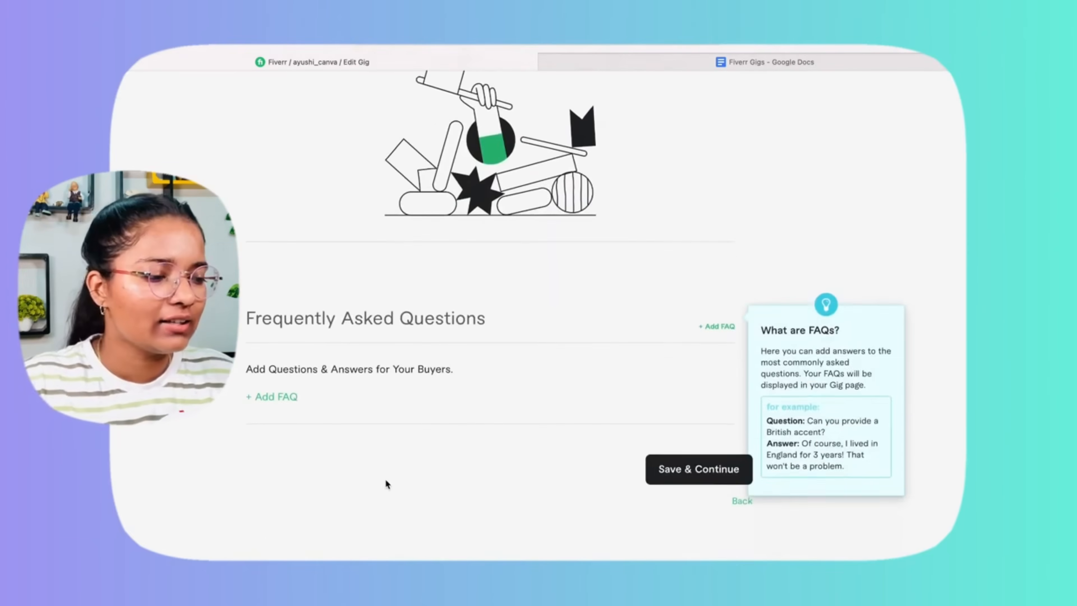
# - Add a first FAQ answered with the buyer-information paragraph copied from the Fiverr Gigs document
pyautogui.click(716, 330)
pyautogui.scroll(-3, 716, 332)
pyautogui.click(466, 284)
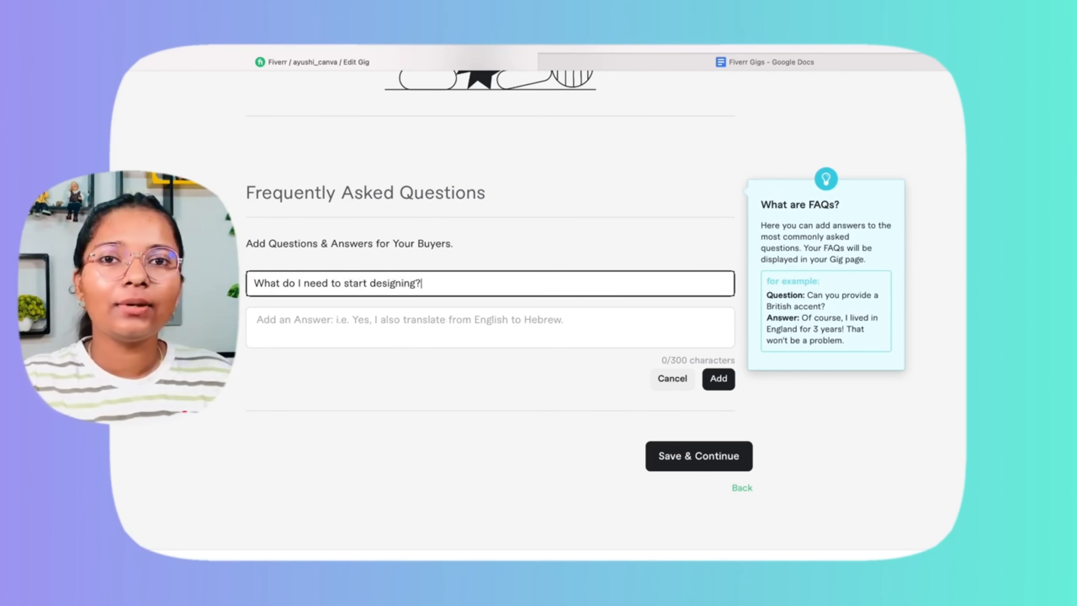
pyautogui.click(792, 62)
pyautogui.tripleClick(452, 369)
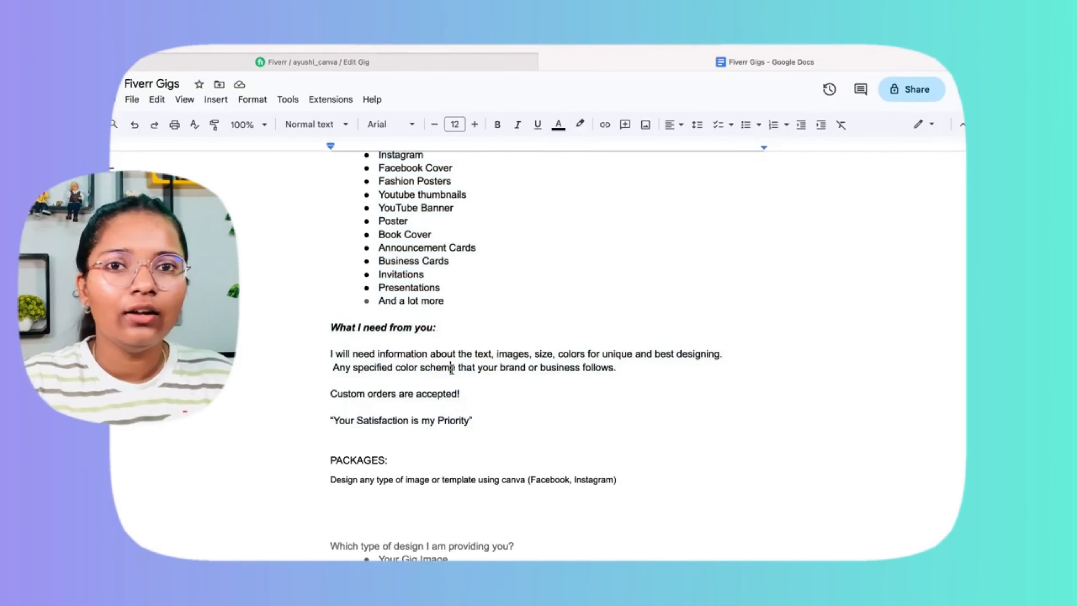
pyautogui.click(356, 367)
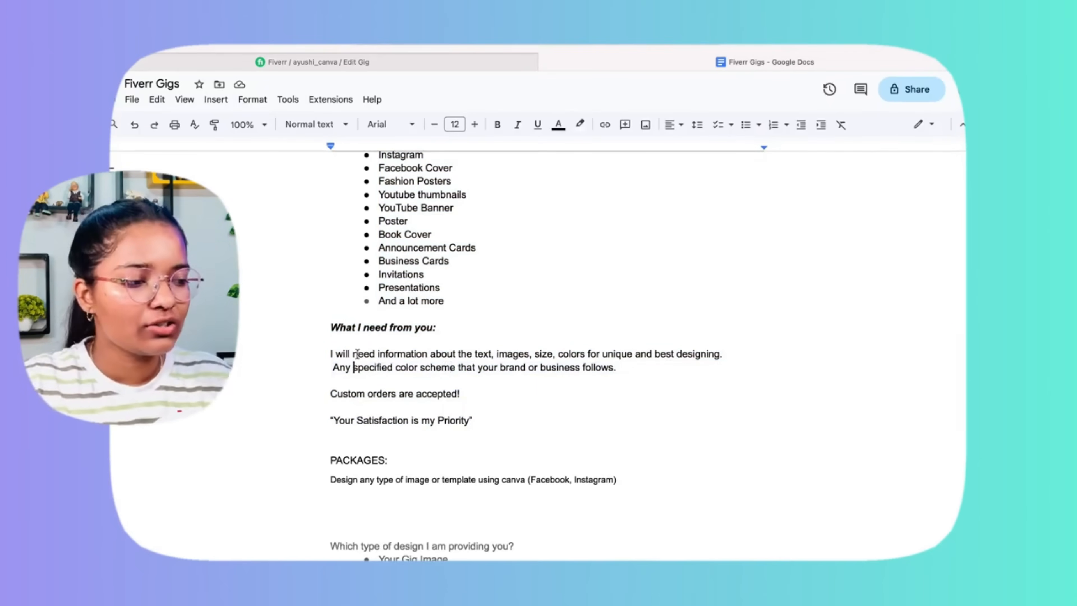
pyautogui.tripleClick(355, 355)
pyautogui.moveTo(356, 355); pyautogui.dragTo(591, 375)
pyautogui.hotkey('ctrl', 'c')
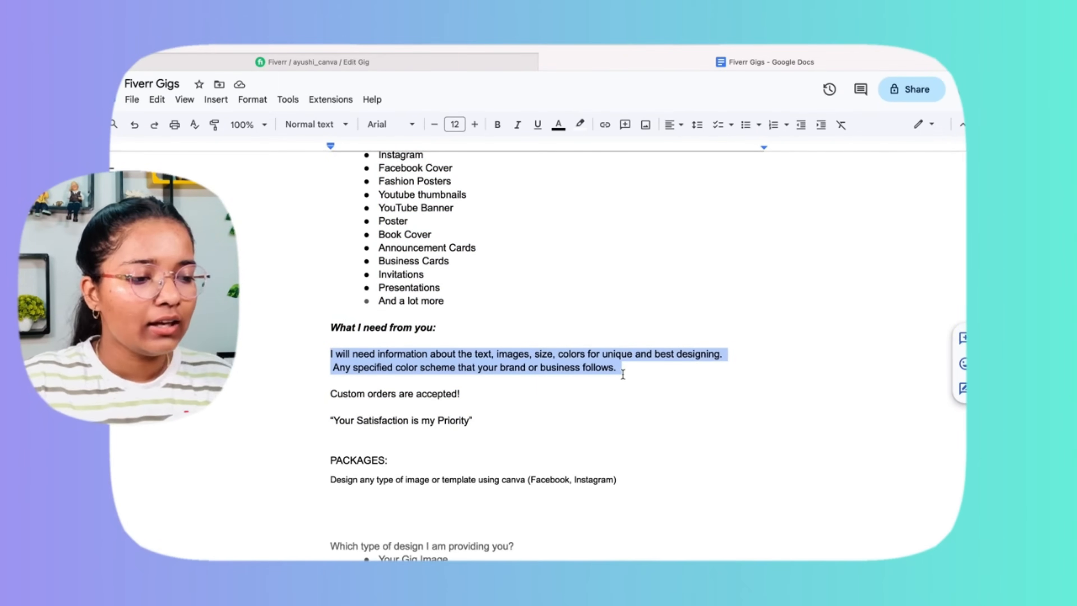
pyautogui.click(414, 62)
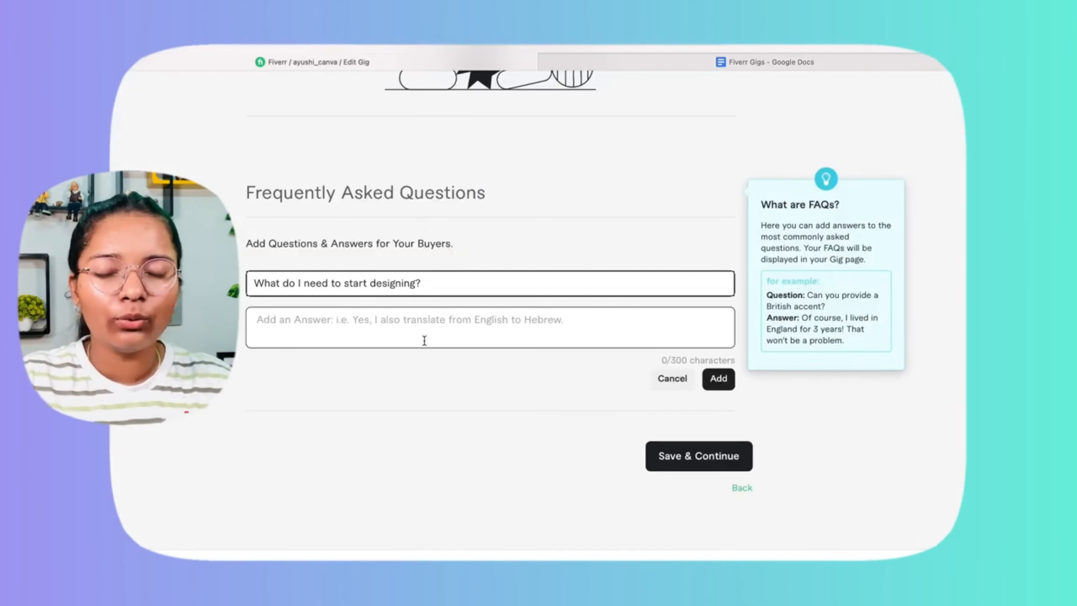
pyautogui.click(388, 313)
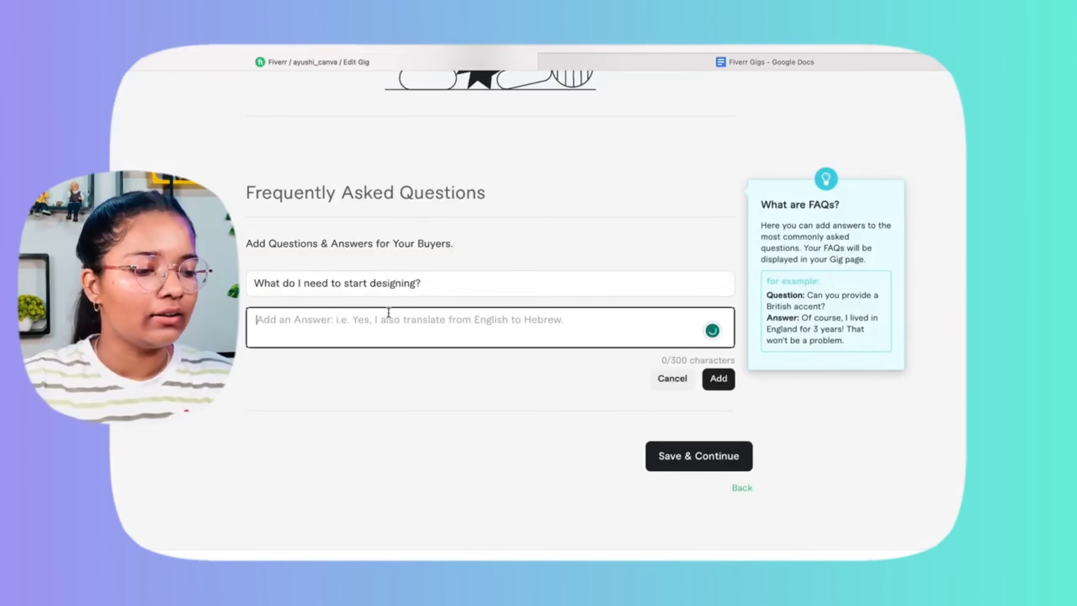
pyautogui.write('I will need information about the text, images, size, colors for unique and bold designing. Any specified color scheme that your brand or business follows.')
pyautogui.click(720, 379)
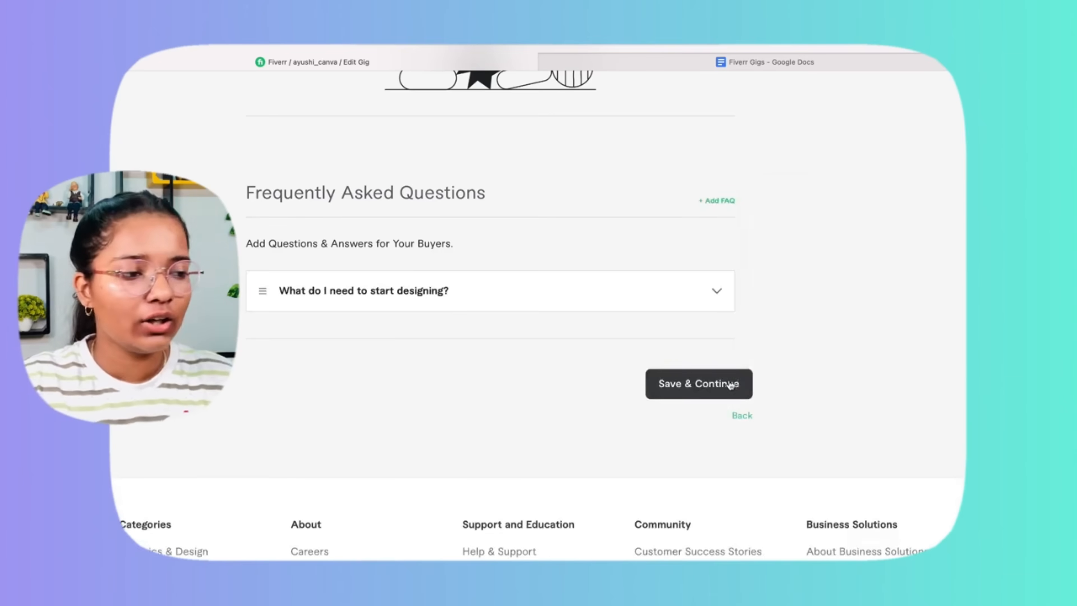
# - Add the FAQ 'Do you accept custom orders?' answered 'Yes! I do.' and continue
pyautogui.click(725, 203)
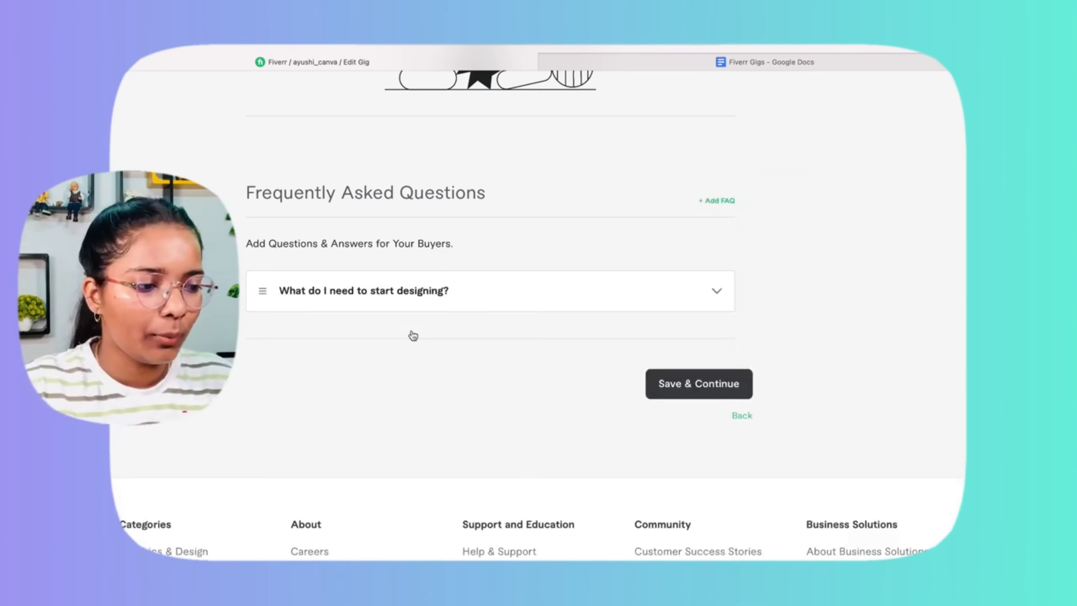
pyautogui.click(360, 282)
pyautogui.write('S')
pyautogui.press('BackSpace')
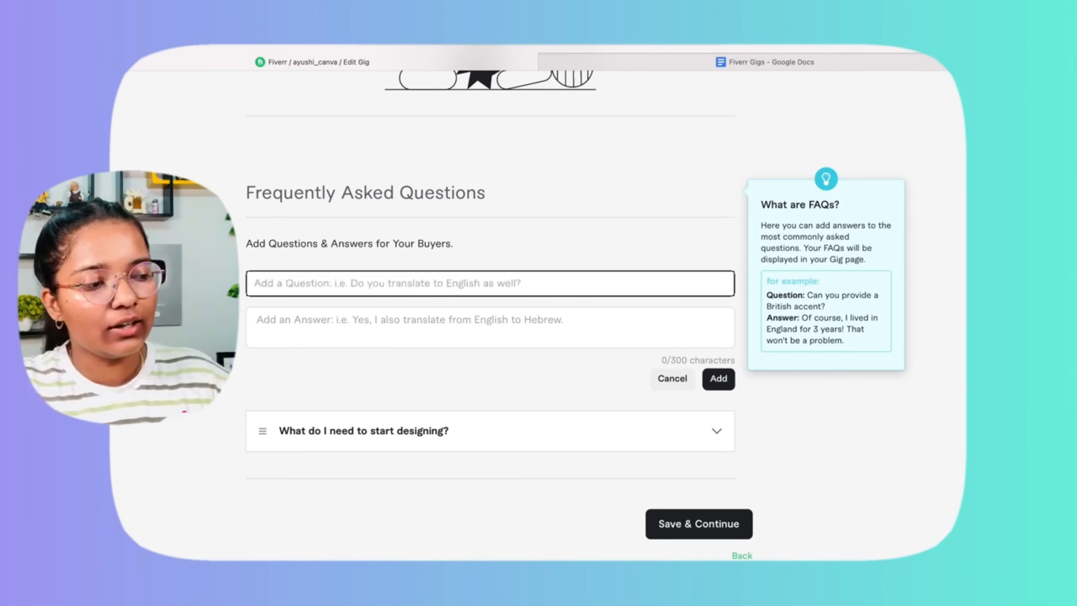
pyautogui.write('Di')
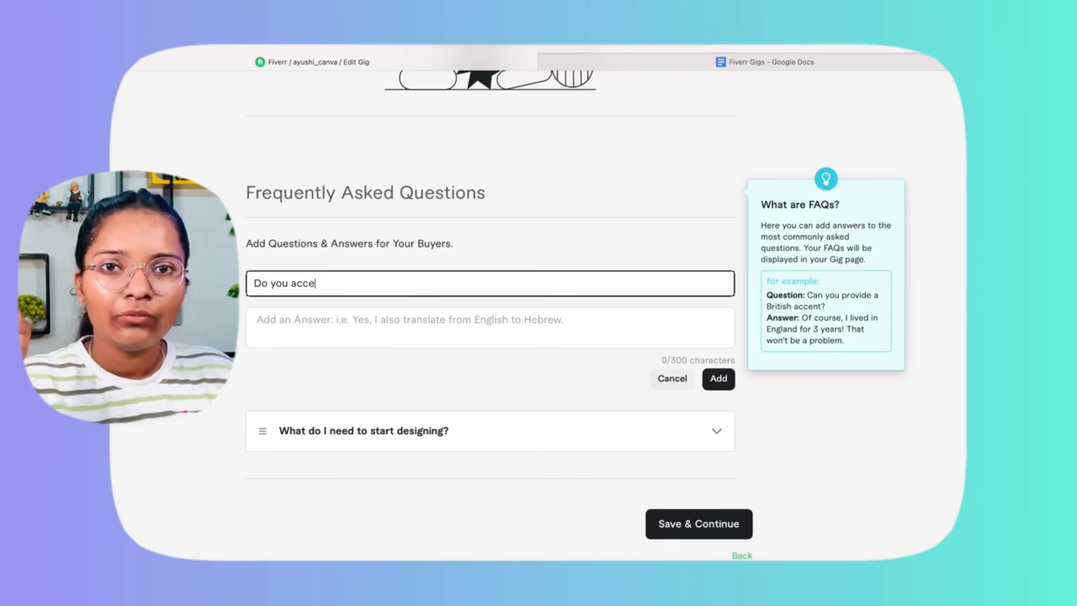
pyautogui.write('pt')
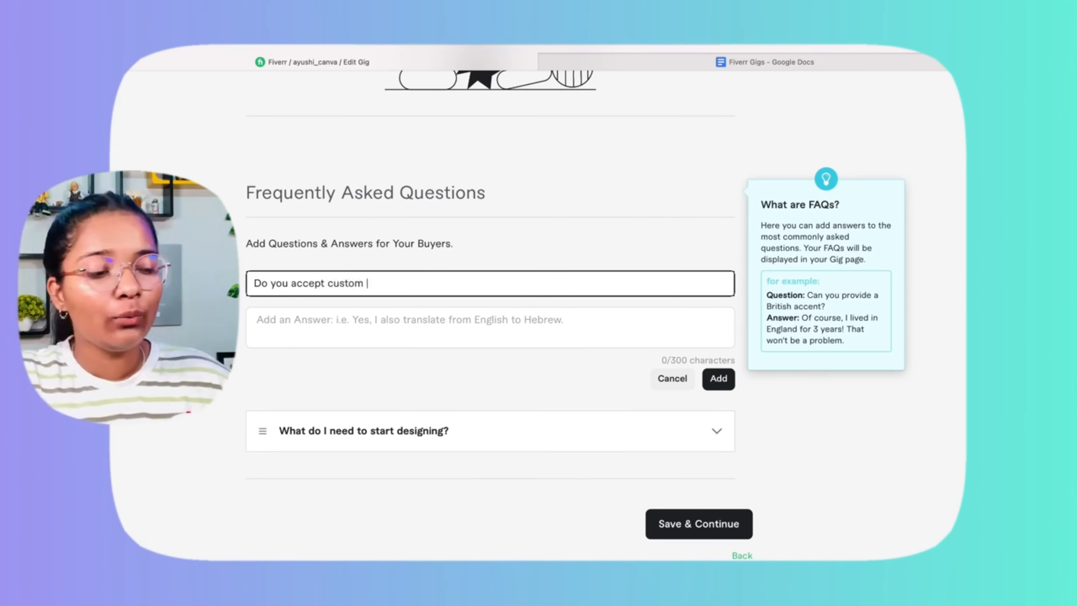
pyautogui.write(' custom orders')
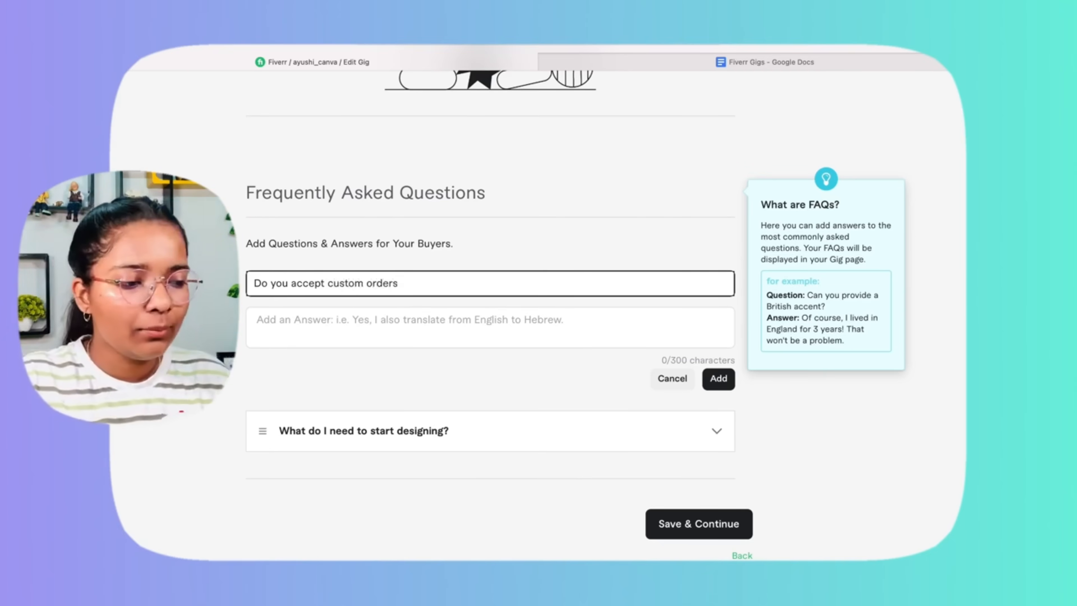
pyautogui.write('?')
pyautogui.click(397, 318)
pyautogui.write('Yes! I do.')
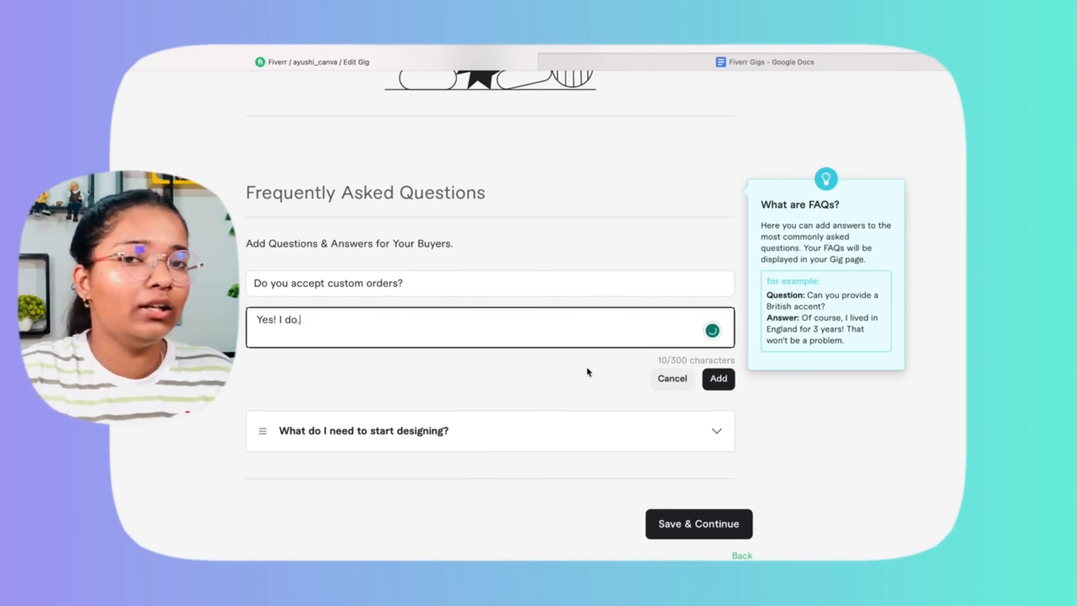
pyautogui.click(718, 378)
pyautogui.click(670, 439)
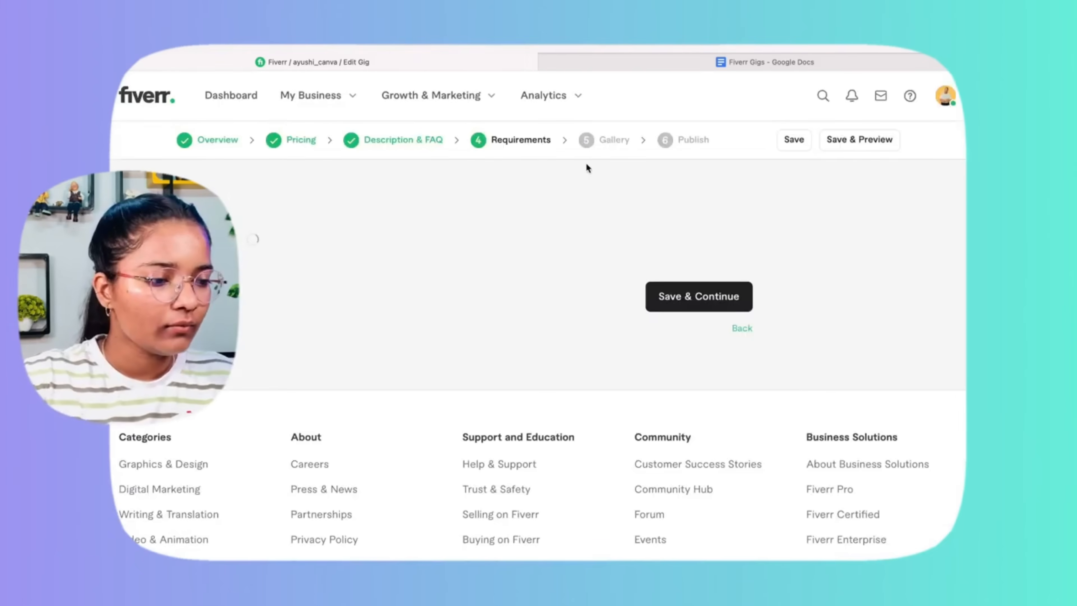
# - Add a required buyer question requesting text, images, size, colours and colour scheme, then continue to Gallery
pyautogui.scroll(-10, 587, 297)
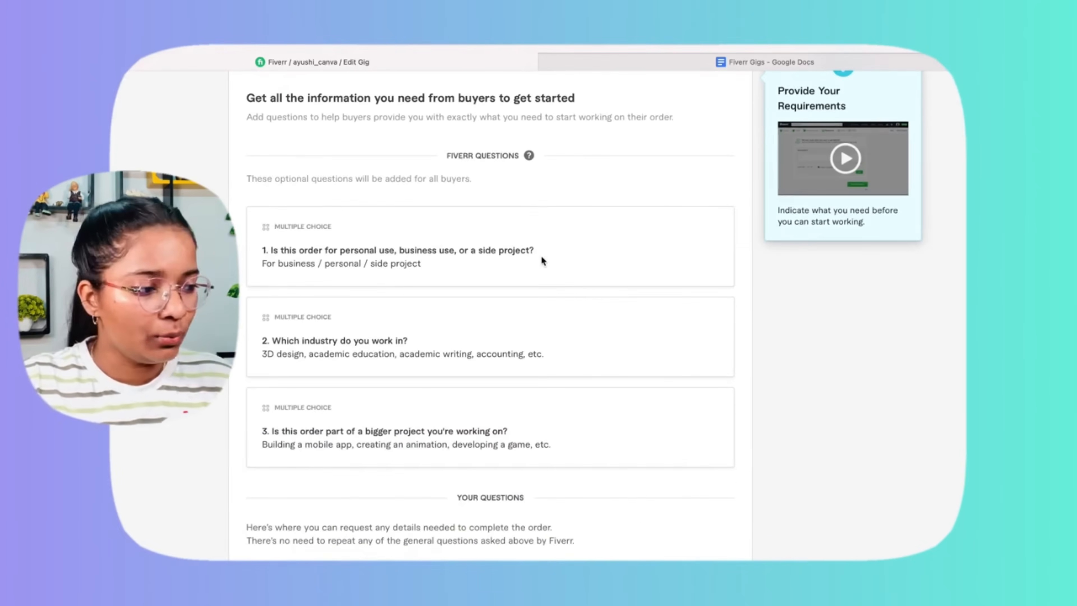
pyautogui.click(348, 250)
pyautogui.click(366, 287)
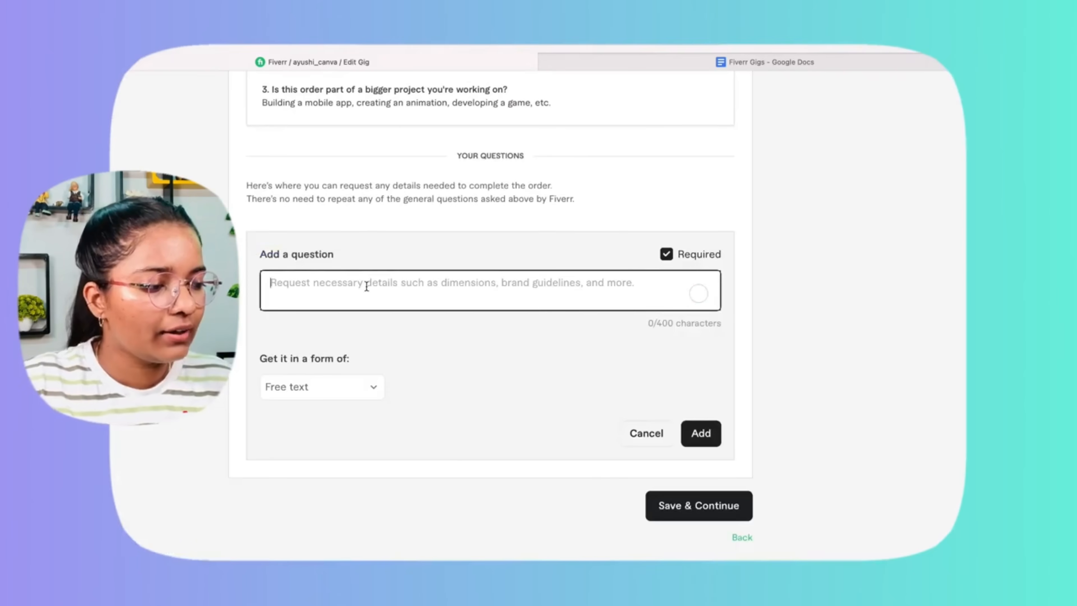
pyautogui.hotkey('ctrl', 'v')
pyautogui.press('BackSpace')
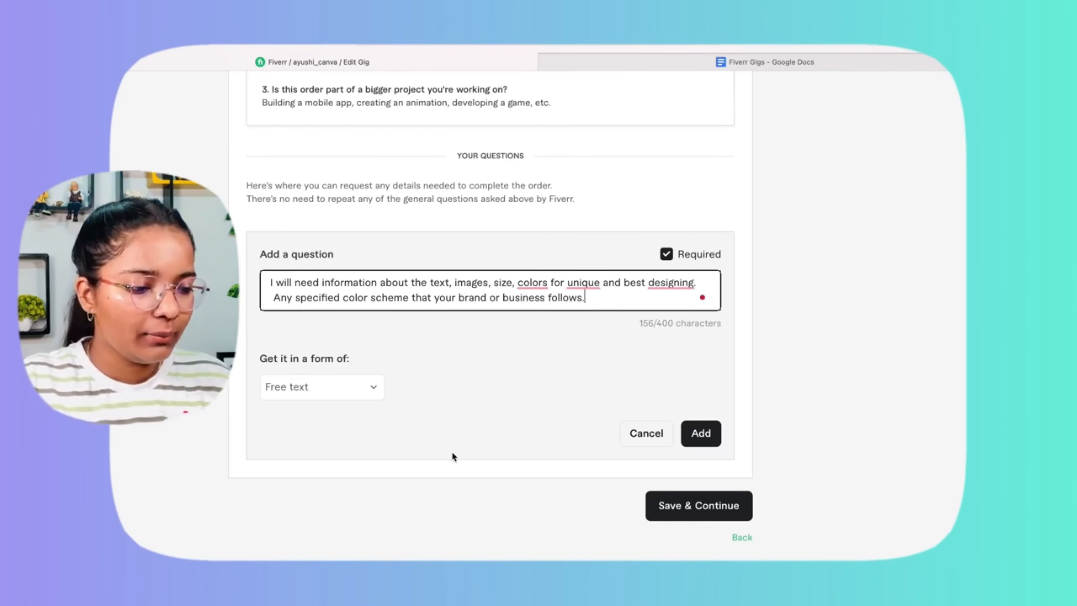
pyautogui.click(704, 439)
pyautogui.click(699, 399)
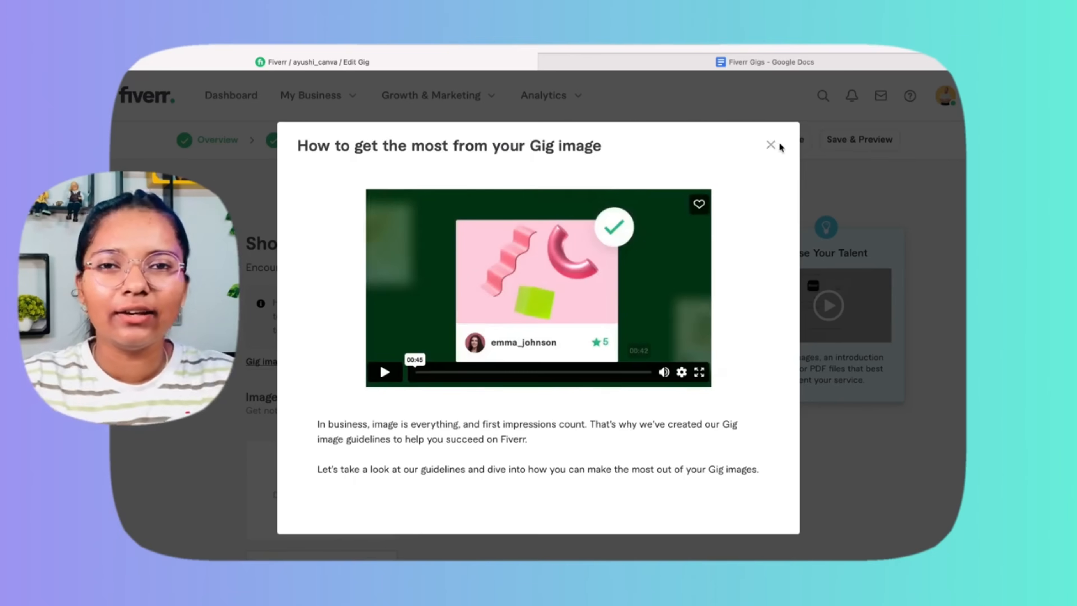
# - Dismiss the gig image tips, look over the Gallery page, and Browse for an image file
pyautogui.click(774, 147)
pyautogui.scroll(-10, 483, 410)
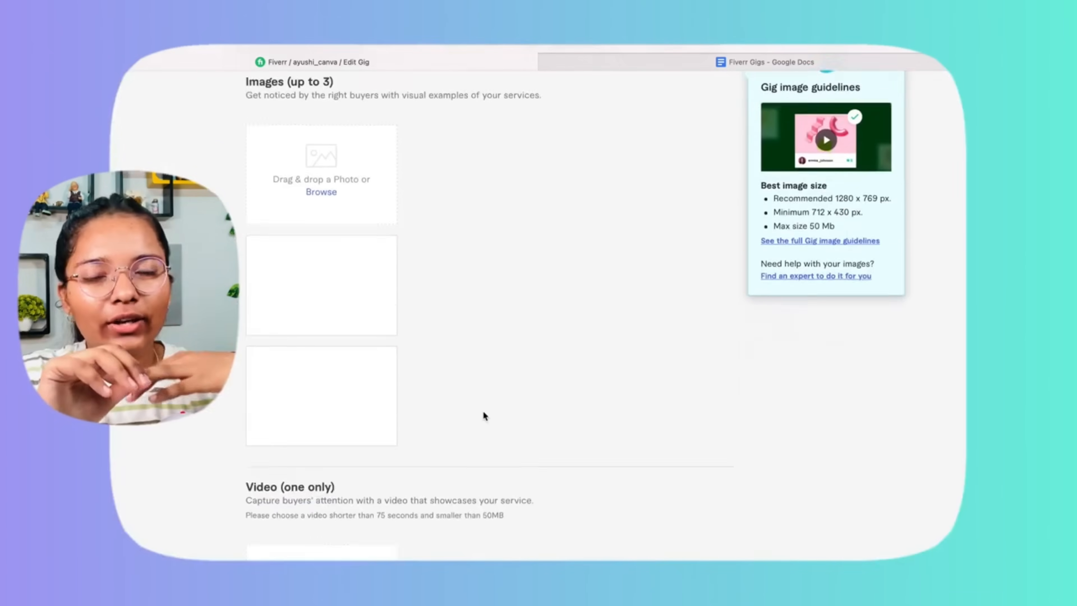
pyautogui.scroll(-2, 302, 235)
pyautogui.scroll(-8, 359, 457)
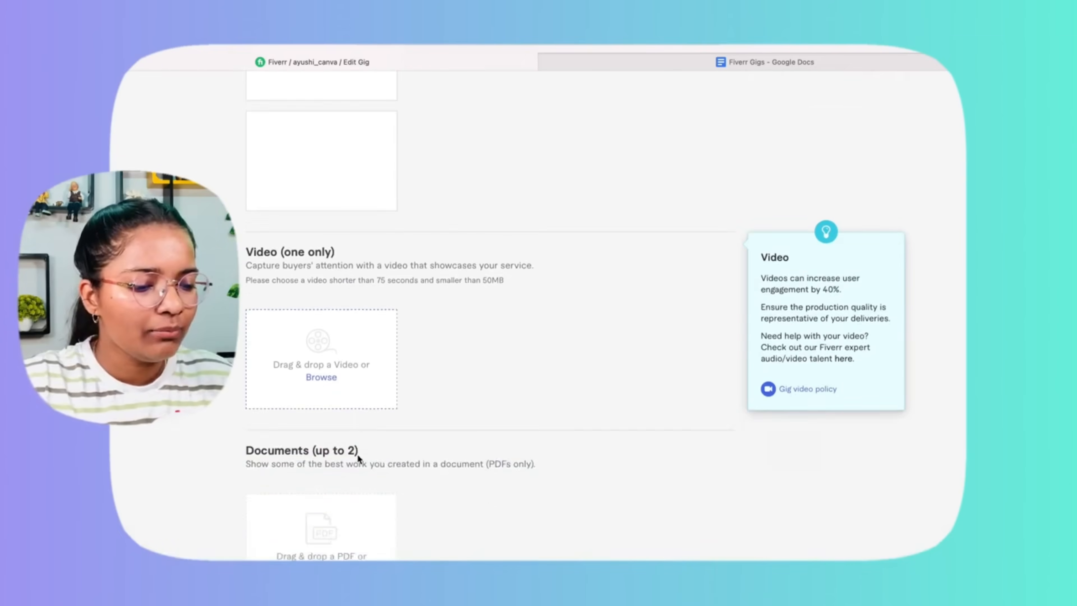
pyautogui.scroll(-4, 240, 359)
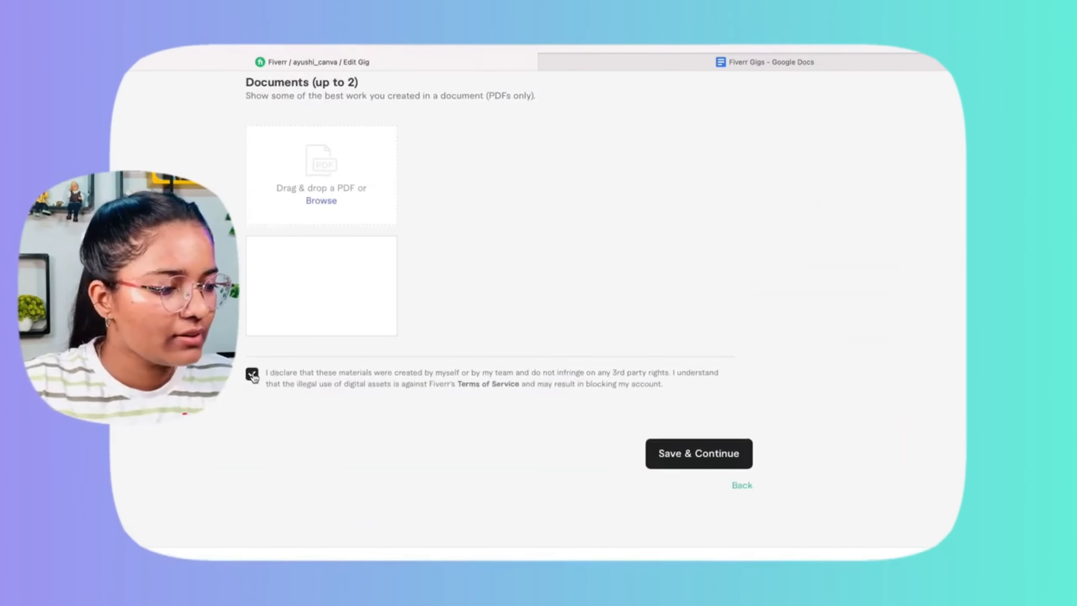
pyautogui.scroll(12, 354, 245)
pyautogui.scroll(4, 354, 245)
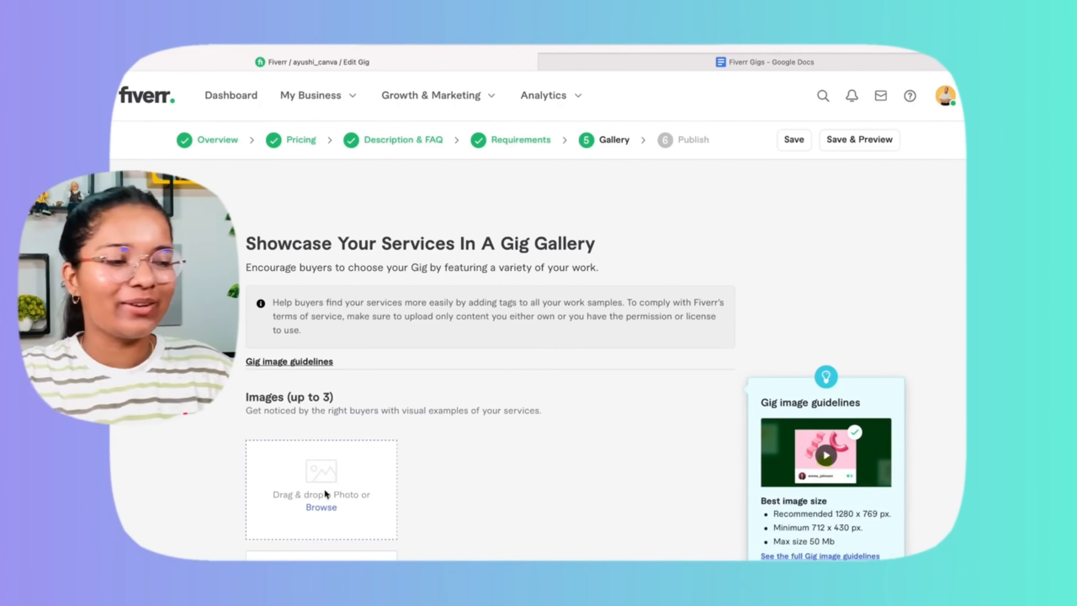
pyautogui.click(320, 509)
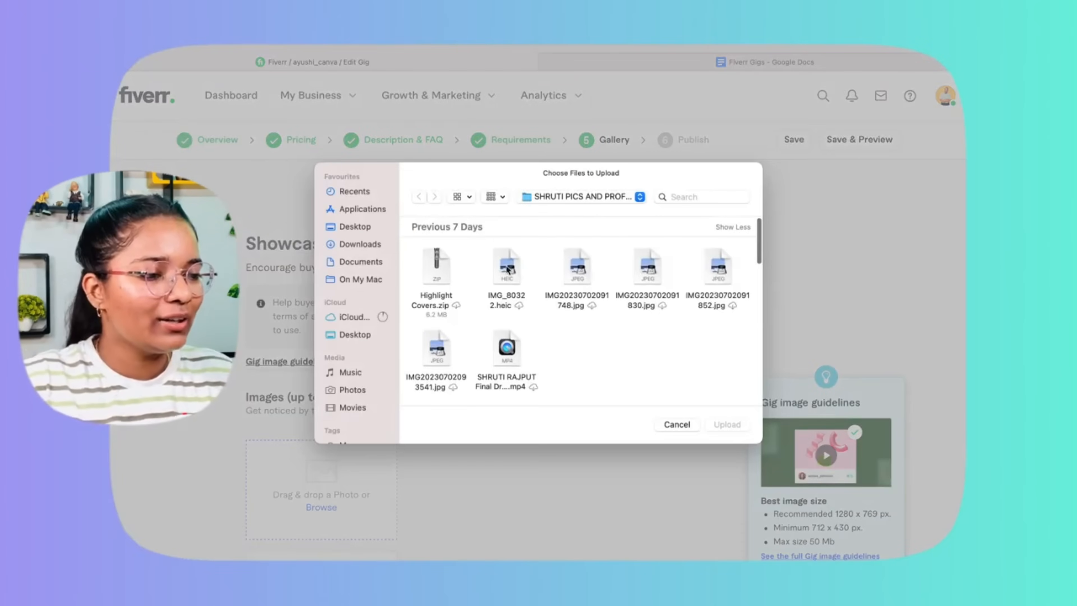
# - Upload fiverr gig (3).png from Downloads and open its tagging dialog
pyautogui.click(360, 244)
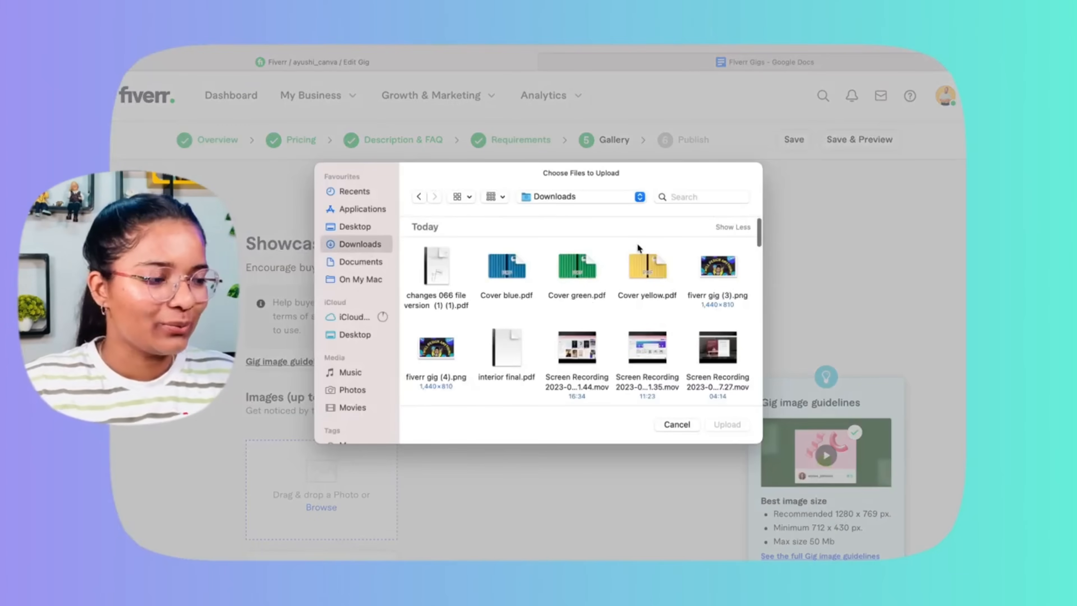
pyautogui.doubleClick(721, 264)
pyautogui.scroll(-10, 701, 386)
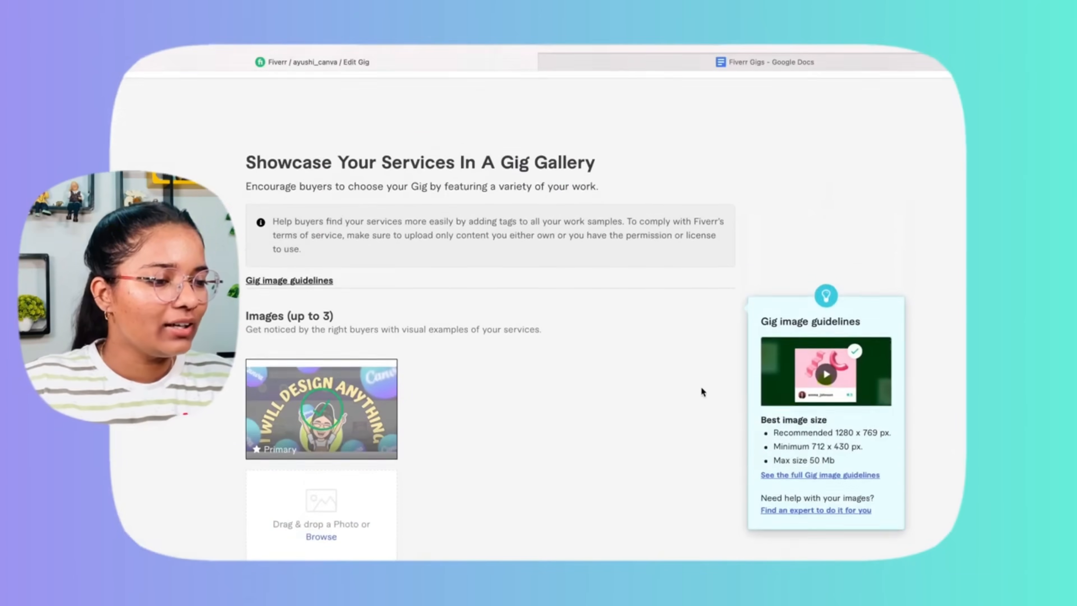
pyautogui.scroll(-15, 701, 388)
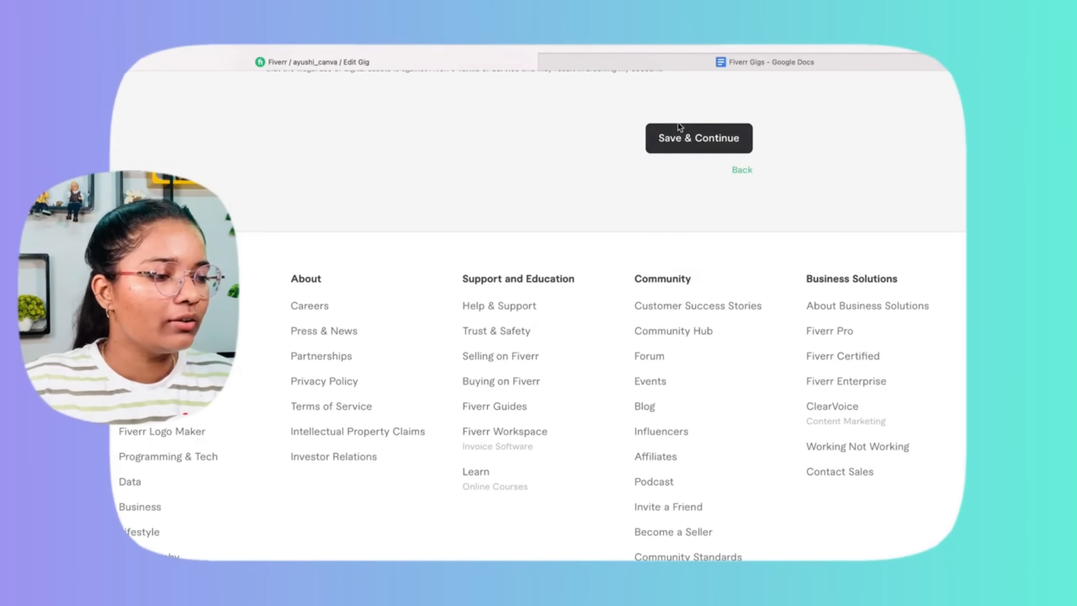
pyautogui.click(679, 132)
pyautogui.scroll(-10, 677, 132)
pyautogui.scroll(8, 678, 132)
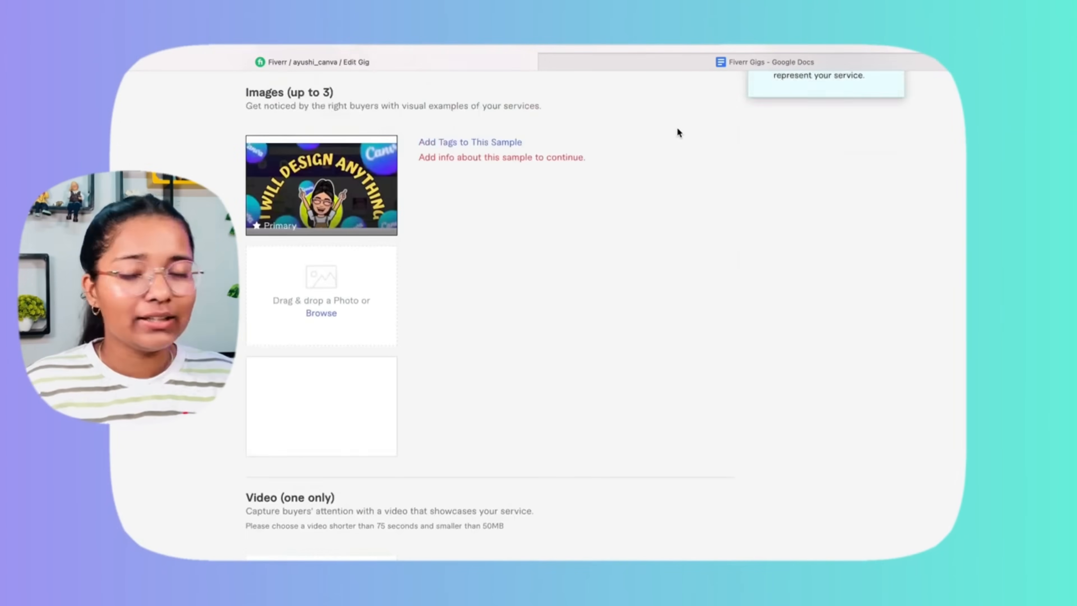
pyautogui.click(494, 191)
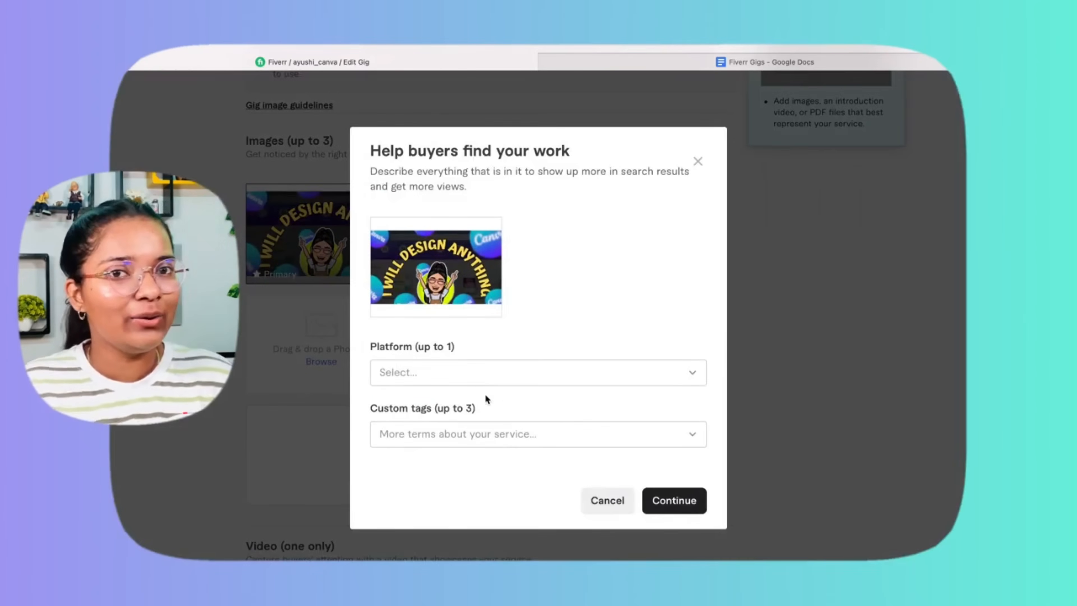
pyautogui.click(463, 381)
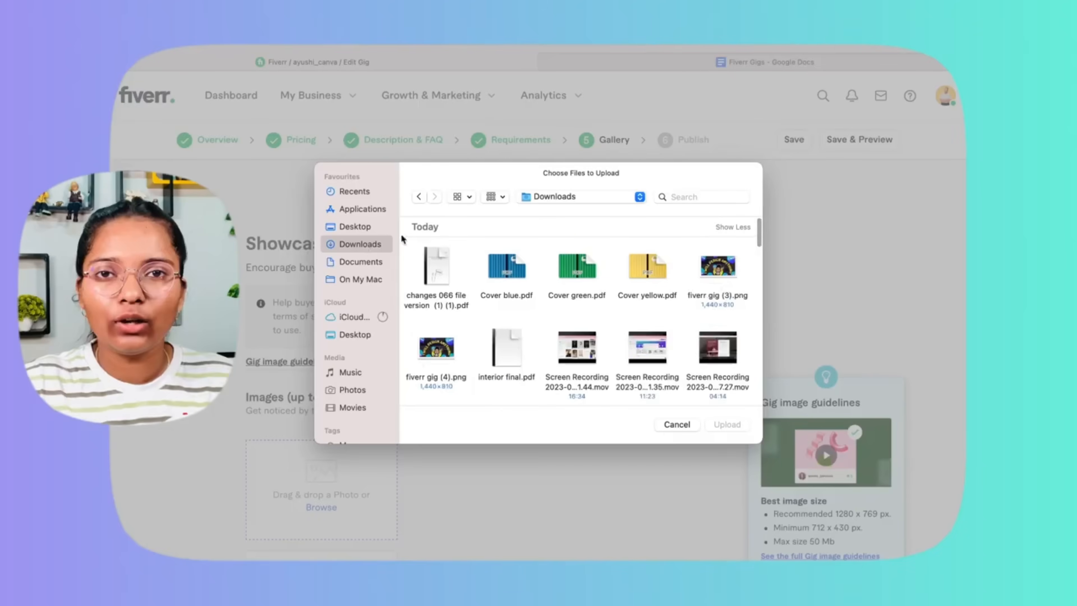
# - Re-upload fiverr gig (3).png as the primary image and reopen its tagging dialog
pyautogui.doubleClick(718, 266)
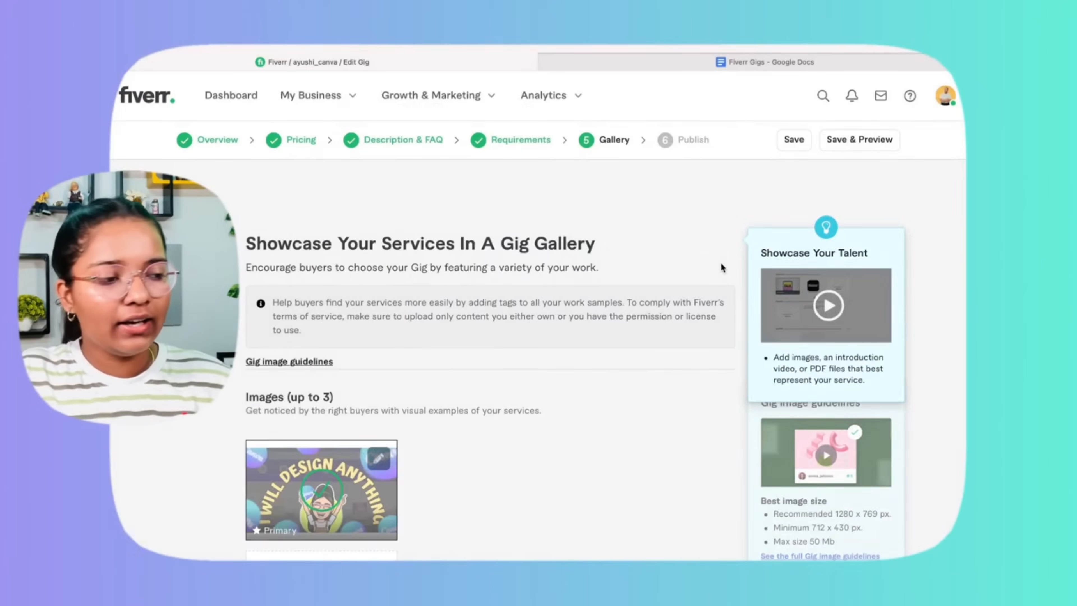
pyautogui.scroll(-4, 700, 386)
pyautogui.scroll(-15, 701, 386)
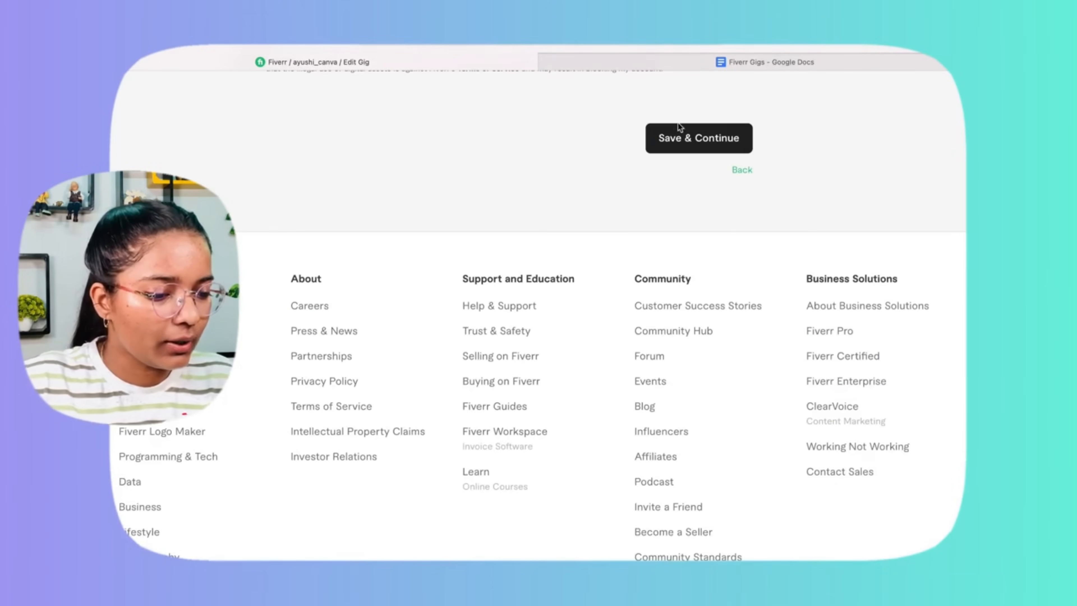
pyautogui.click(678, 132)
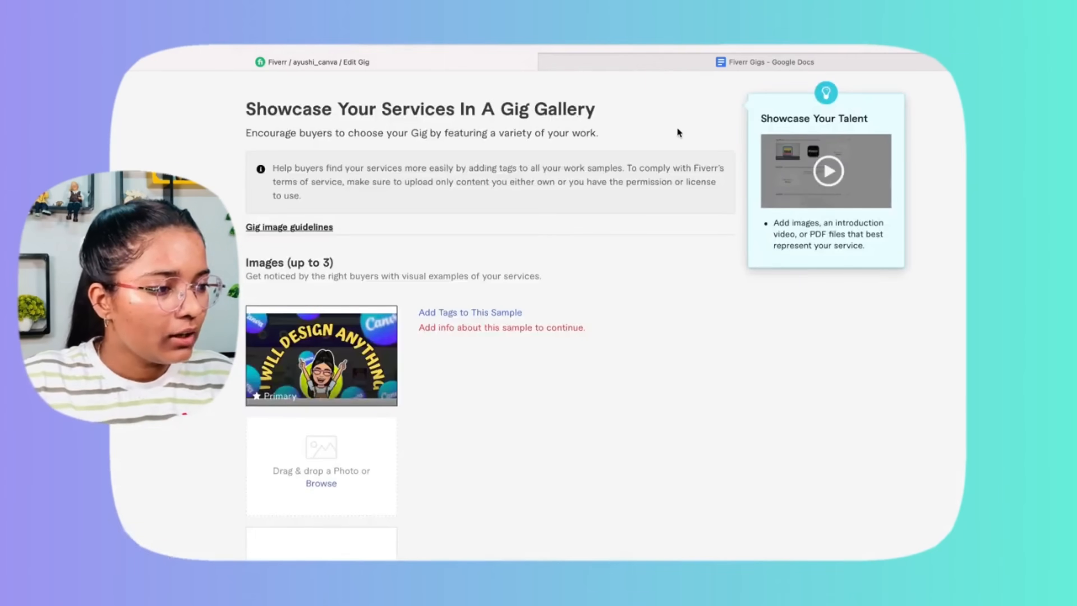
pyautogui.scroll(-10, 677, 132)
pyautogui.scroll(7, 677, 132)
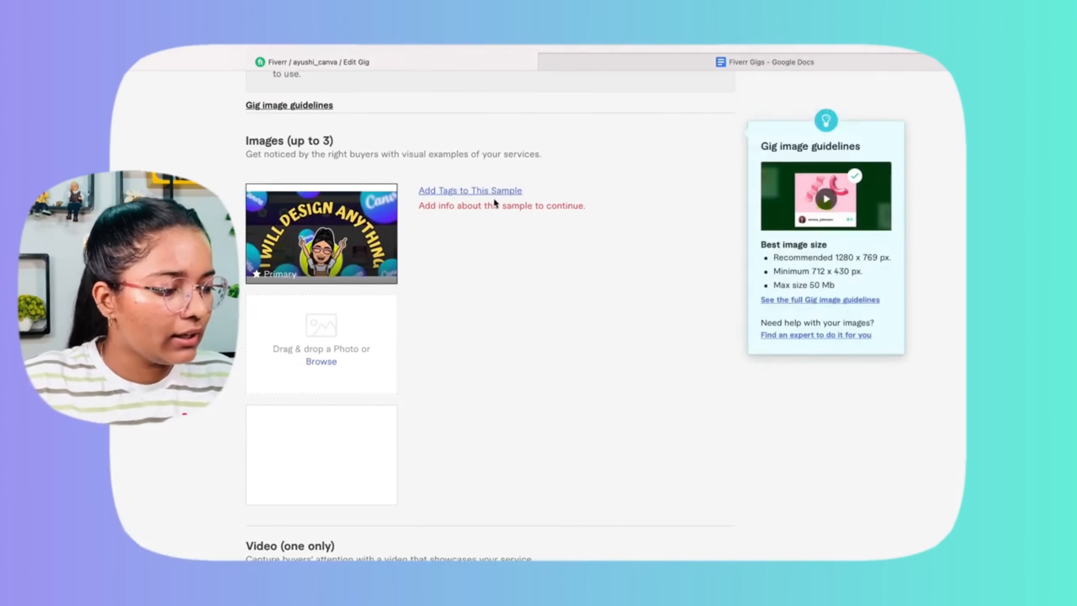
pyautogui.click(493, 191)
# - Set the image's platform to Instagram and add Canva as a custom tag
pyautogui.click(465, 380)
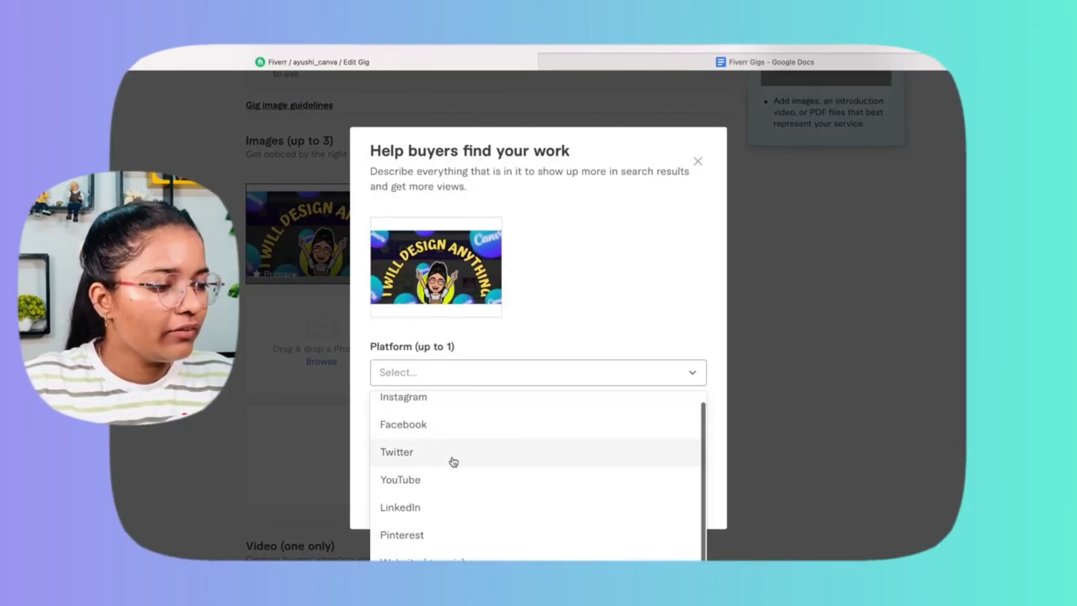
pyautogui.scroll(1, 454, 462)
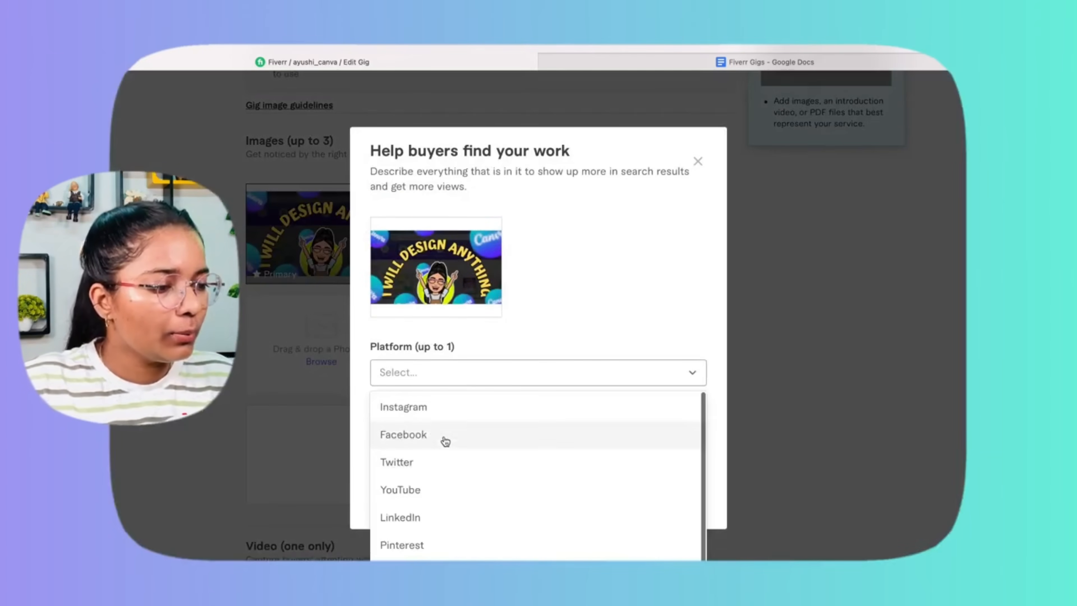
pyautogui.click(424, 408)
pyautogui.click(428, 431)
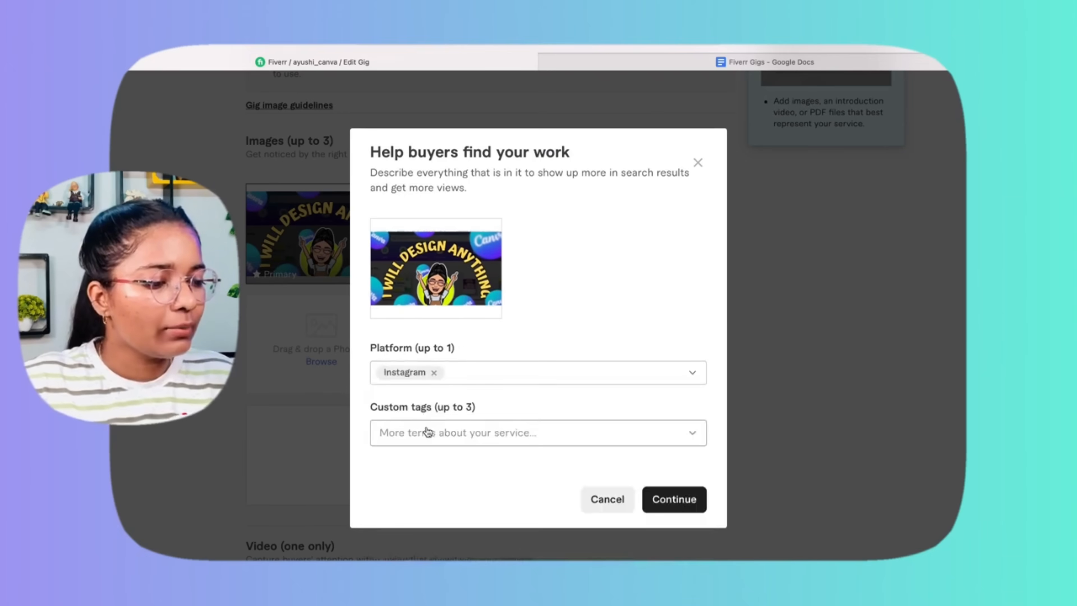
pyautogui.write('canva')
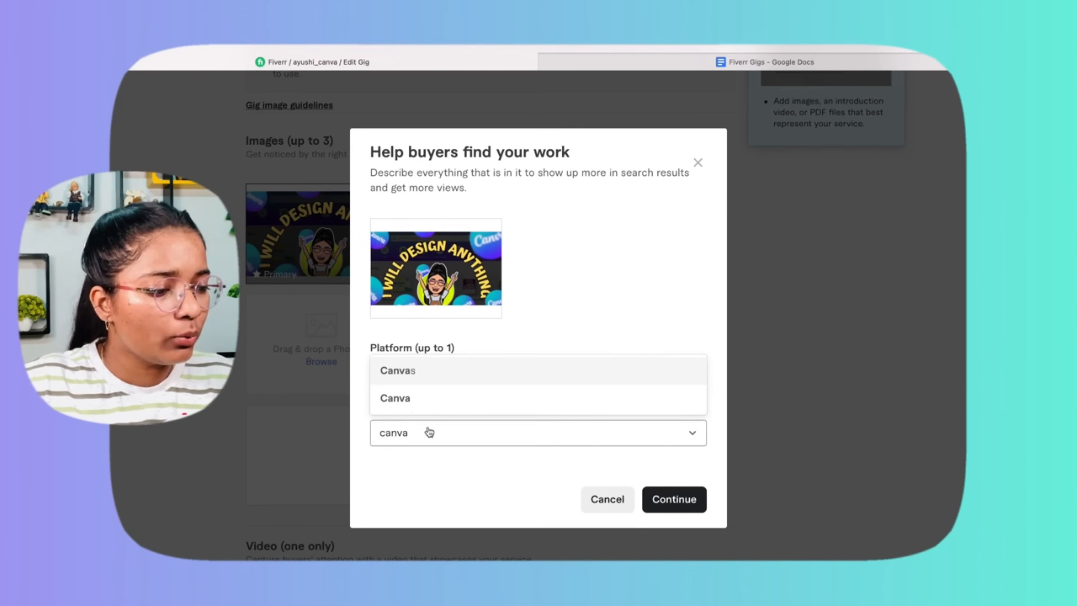
pyautogui.click(405, 400)
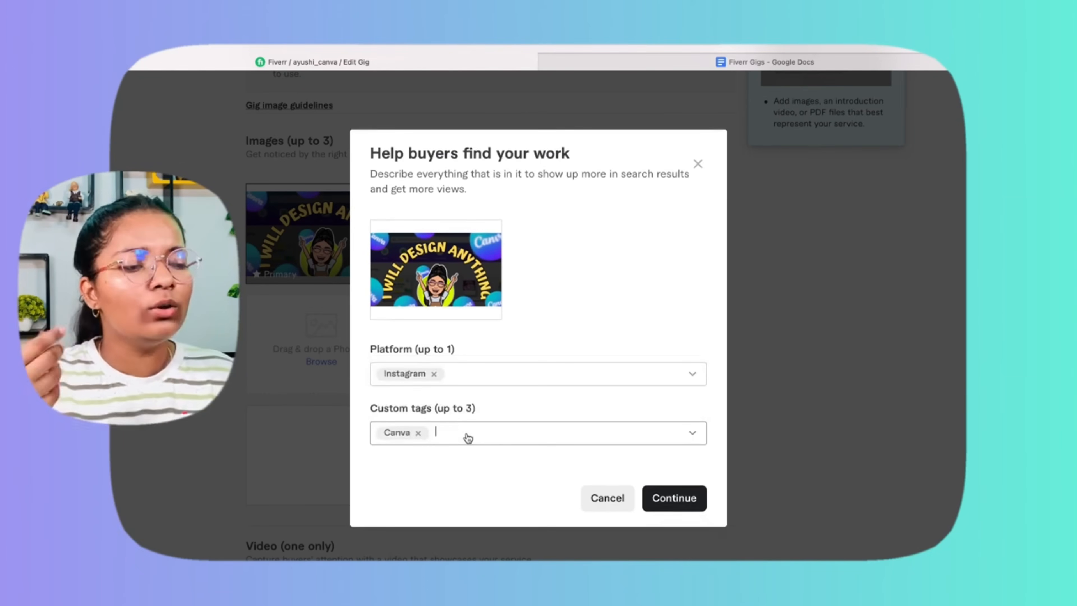
# - Add Graphics Design and Instagram as custom tags and confirm the image tags
pyautogui.write('gr')
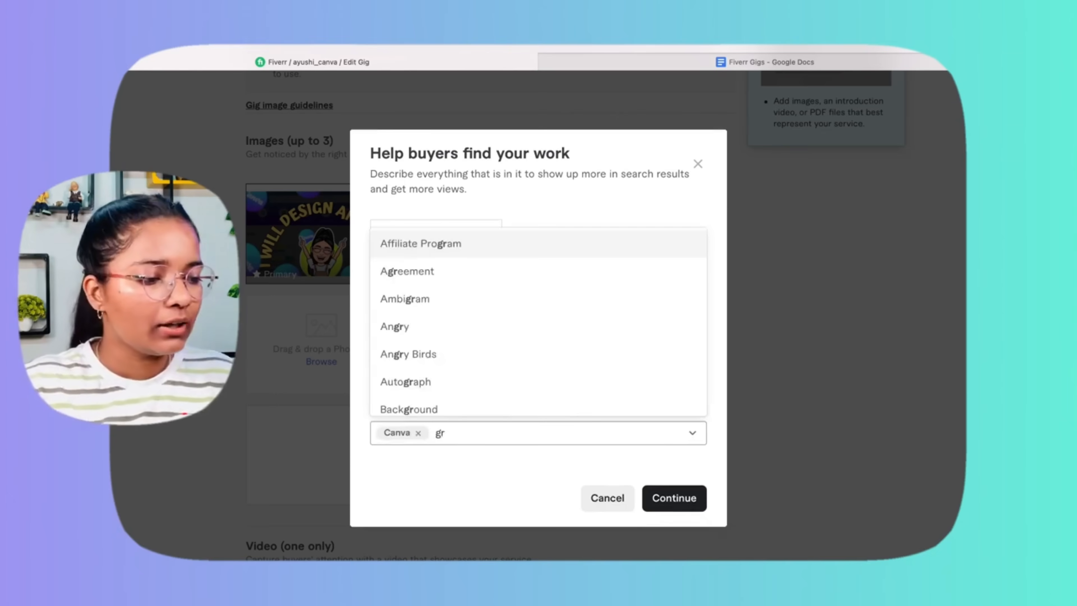
pyautogui.write('aphi')
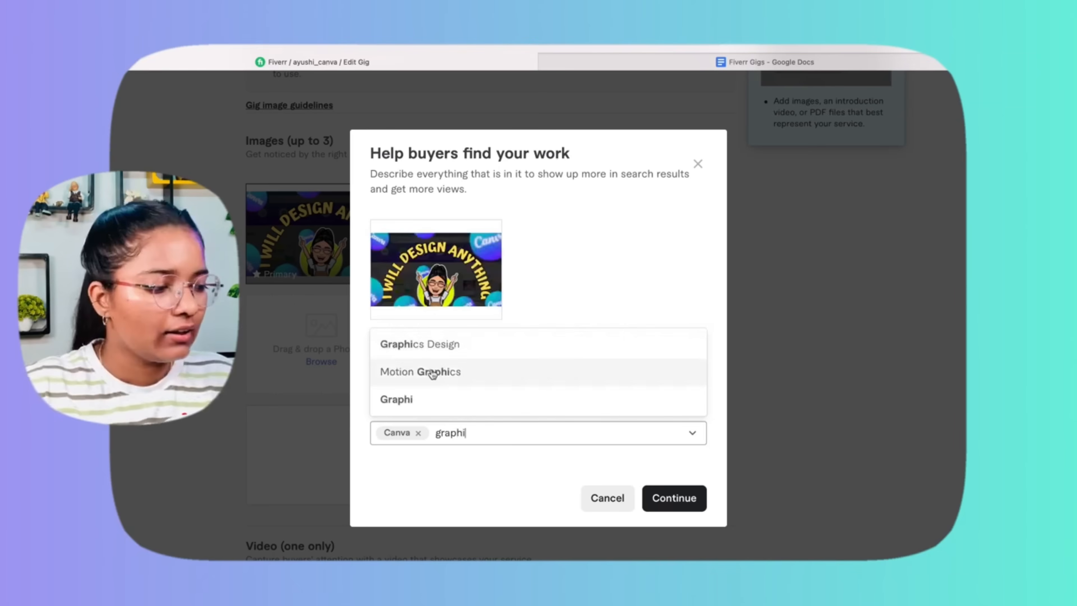
pyautogui.click(435, 348)
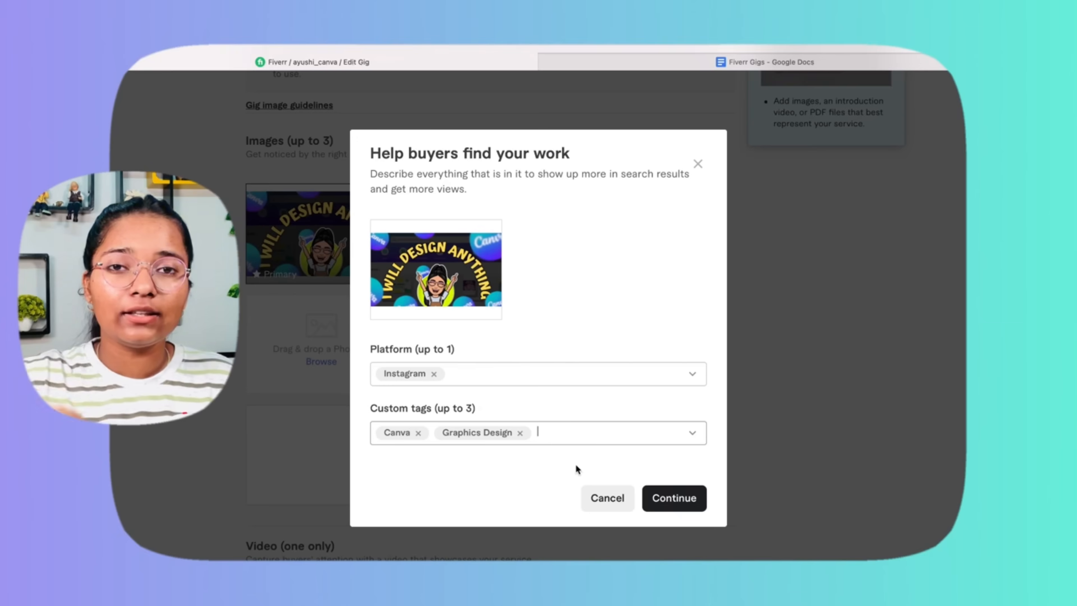
pyautogui.write('social')
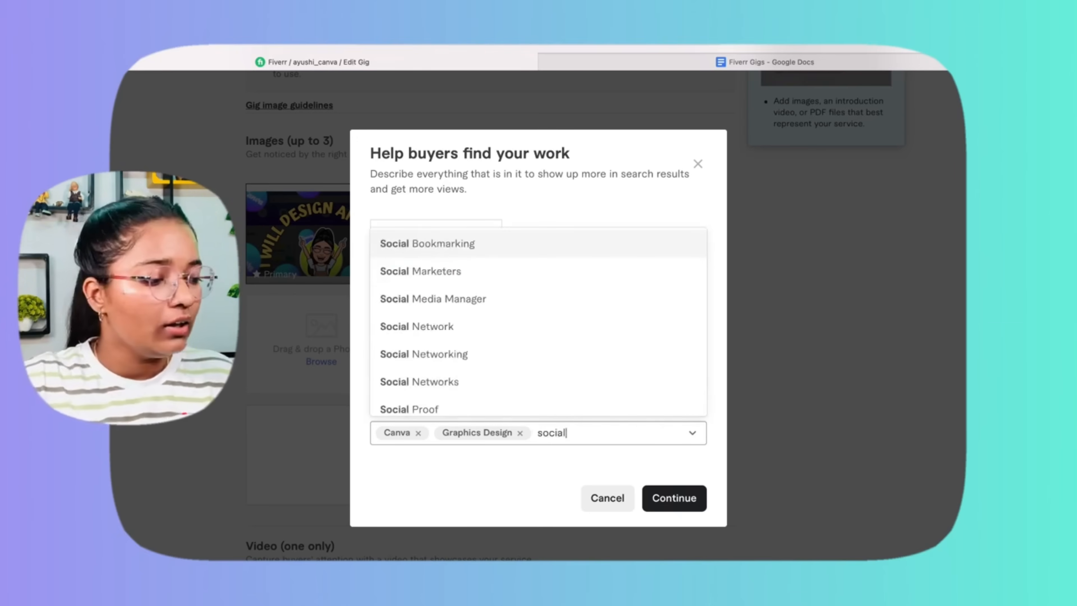
pyautogui.write(' m')
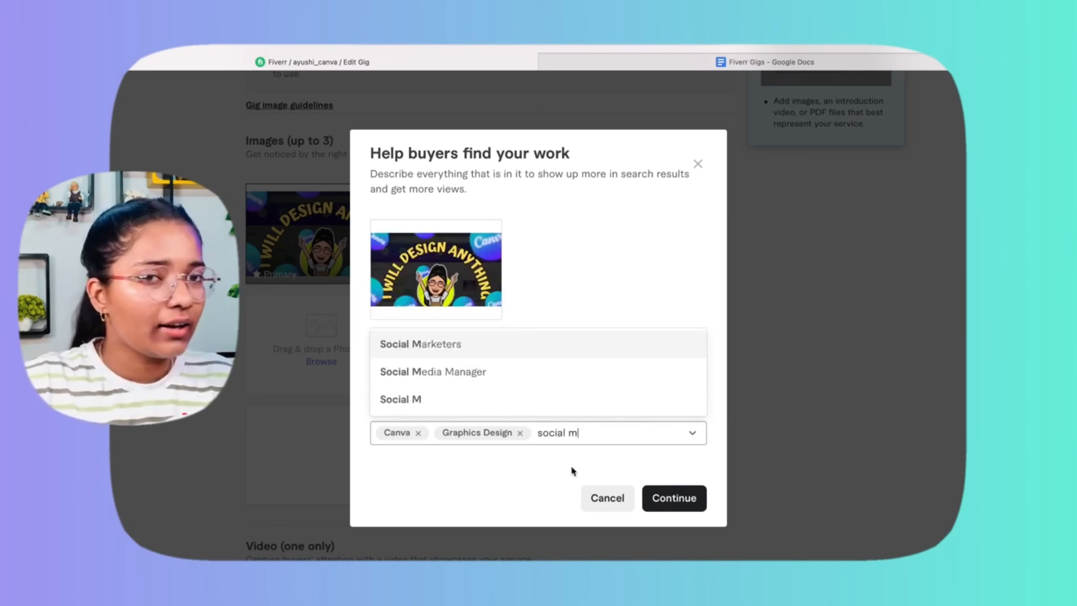
pyautogui.press('BackSpace')
pyautogui.press('BackSpace')
pyautogui.press('BackSpace')
pyautogui.press('BackSpace')
pyautogui.press('BackSpace')
pyautogui.press('BackSpace')
pyautogui.press('BackSpace')
pyautogui.press('BackSpace')
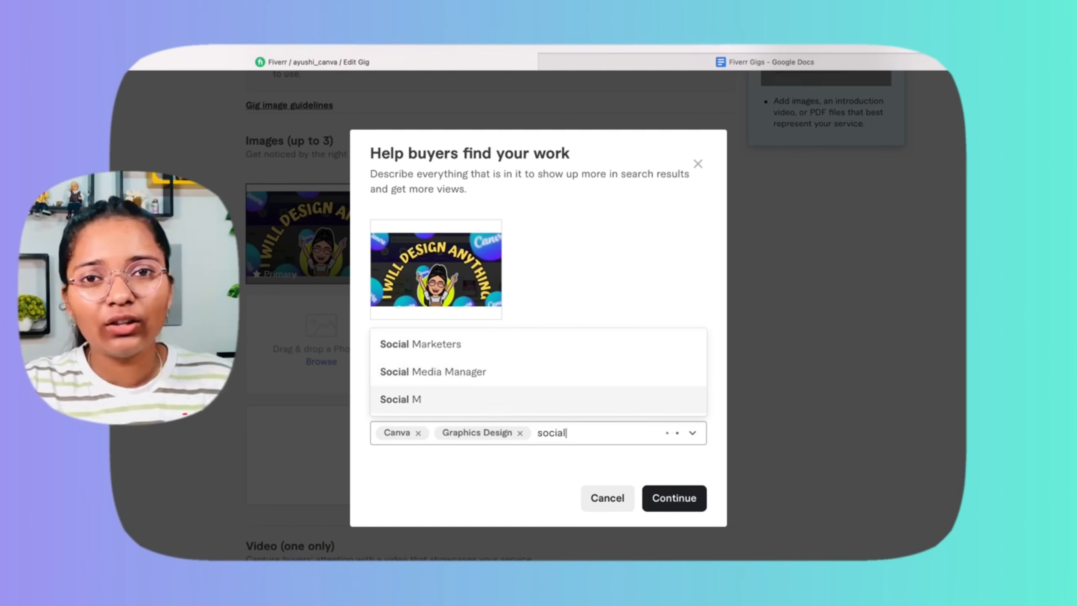
pyautogui.write('insta')
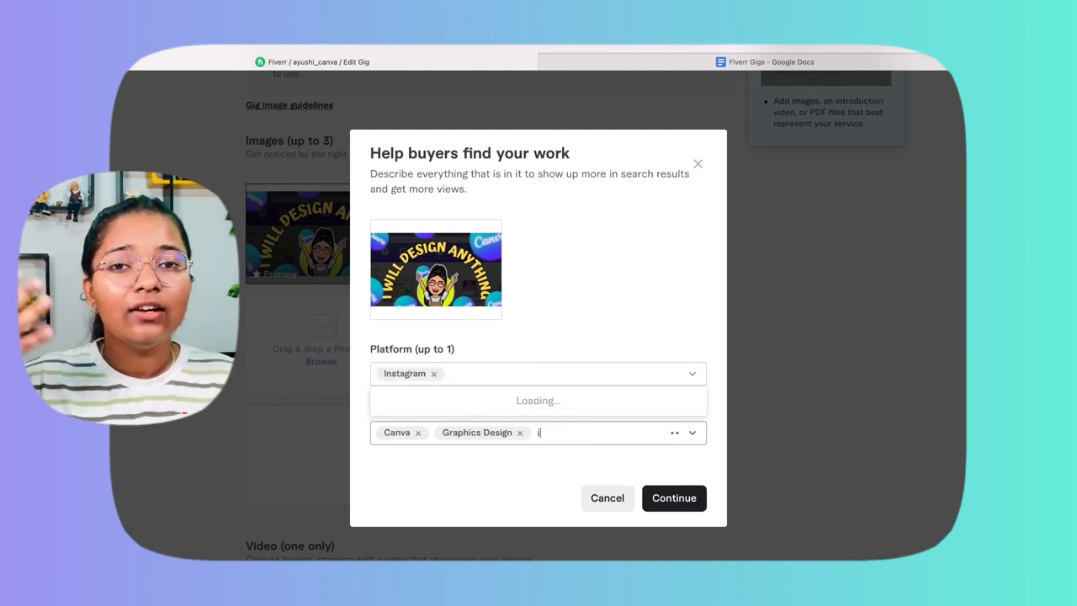
pyautogui.scroll(-2, 427, 308)
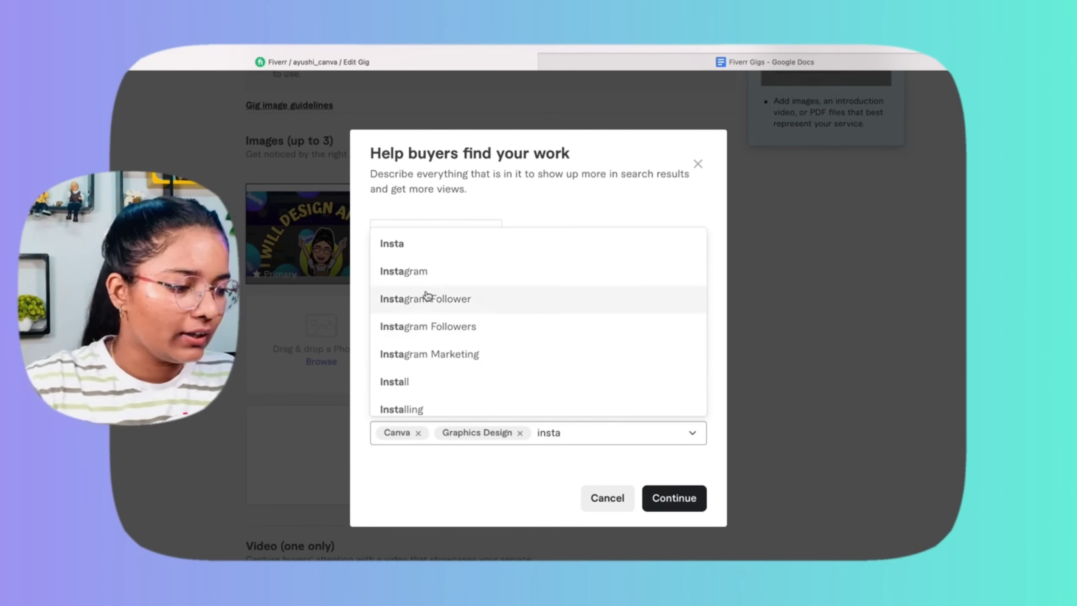
pyautogui.click(424, 271)
pyautogui.click(689, 503)
# - Continue to Publish, answer No to 'Are you a U.S. person?' for Form W-9, and close the confirmation
pyautogui.scroll(-15, 686, 507)
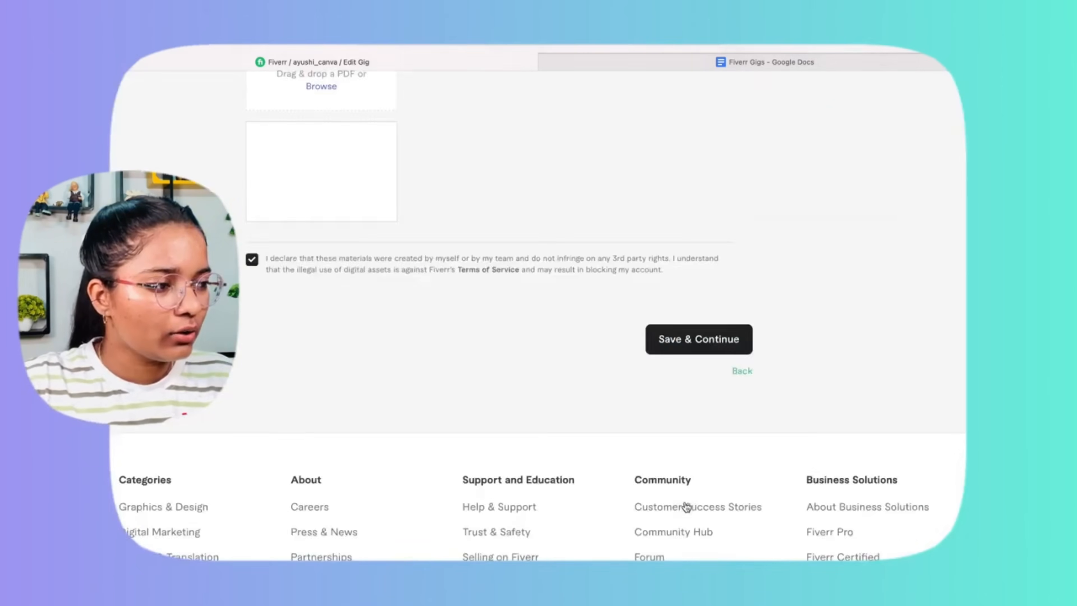
pyautogui.scroll(5, 728, 225)
pyautogui.click(699, 283)
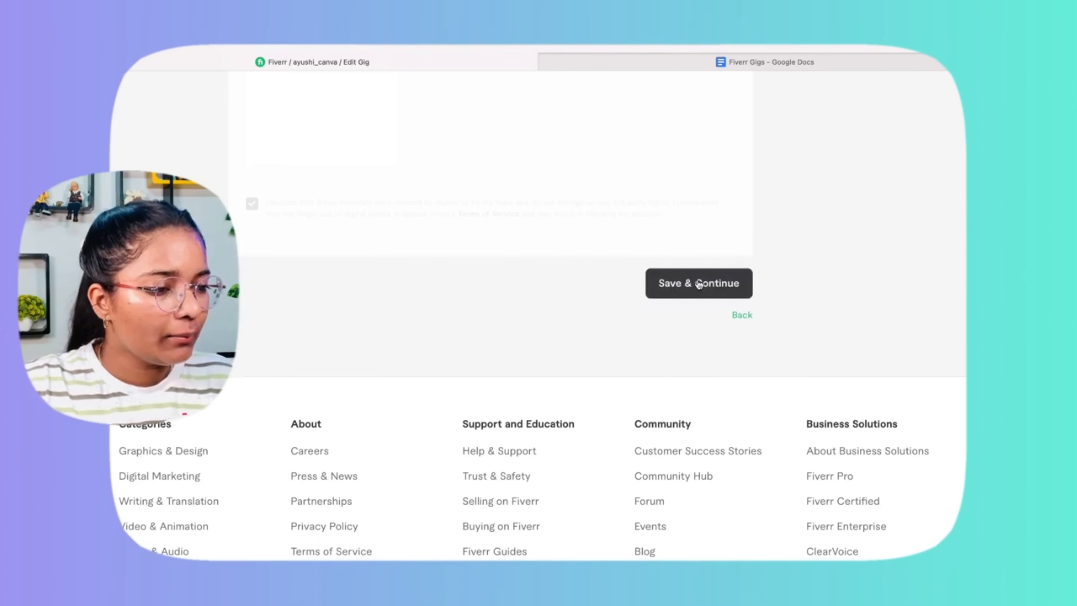
pyautogui.scroll(-5, 477, 312)
pyautogui.scroll(-2, 517, 487)
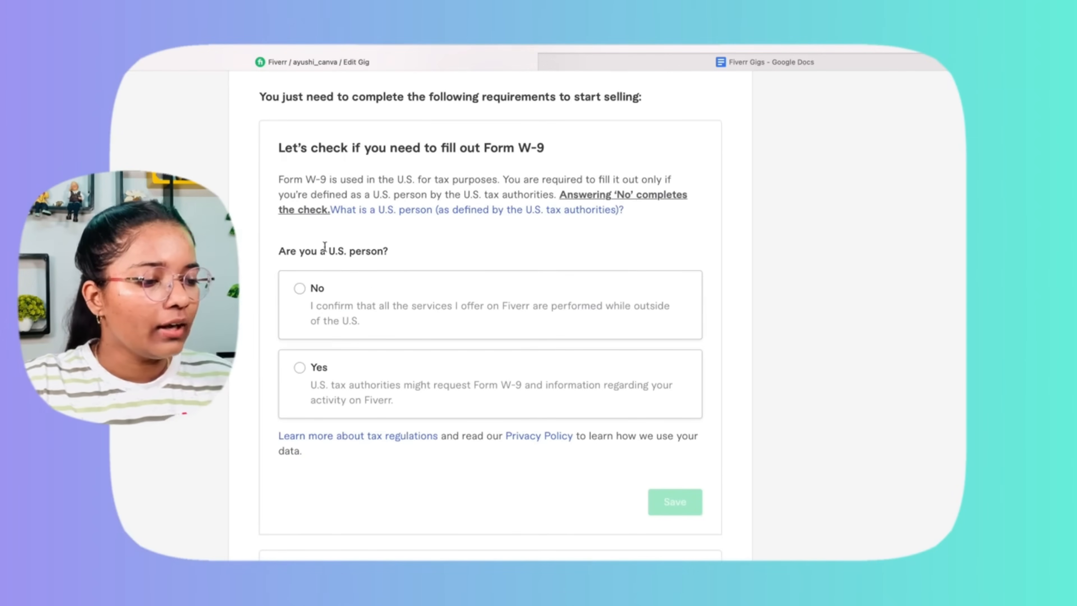
pyautogui.click(341, 306)
pyautogui.click(661, 500)
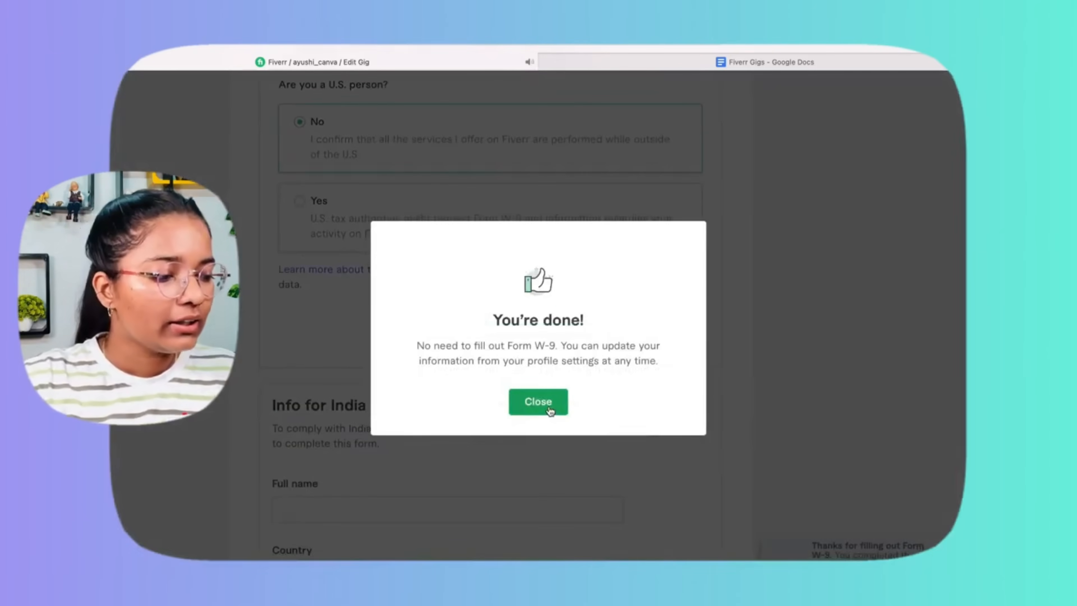
pyautogui.click(550, 410)
pyautogui.scroll(-5, 548, 411)
pyautogui.click(385, 299)
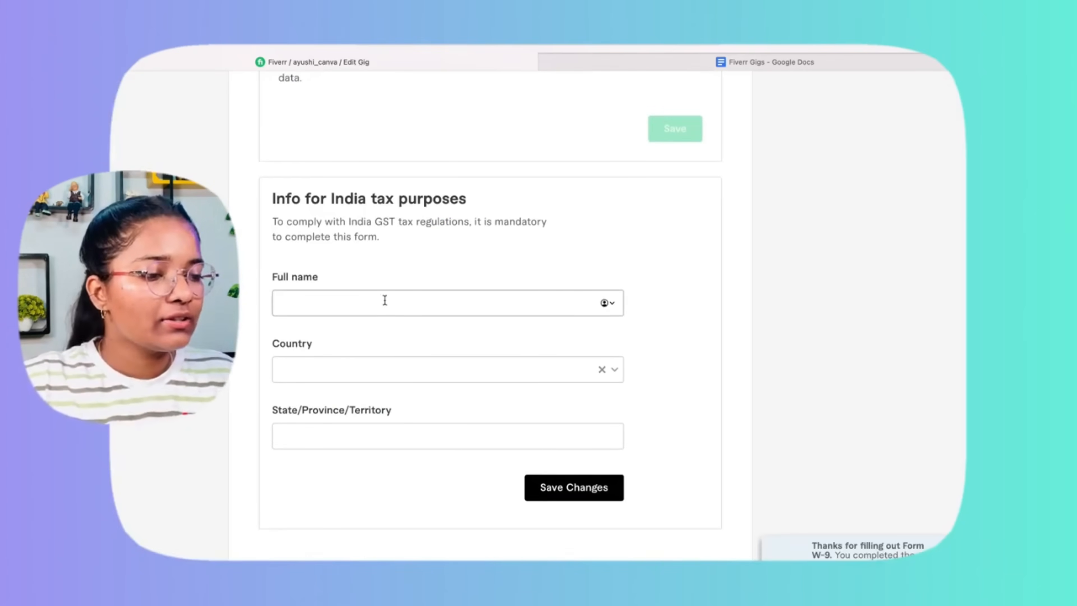
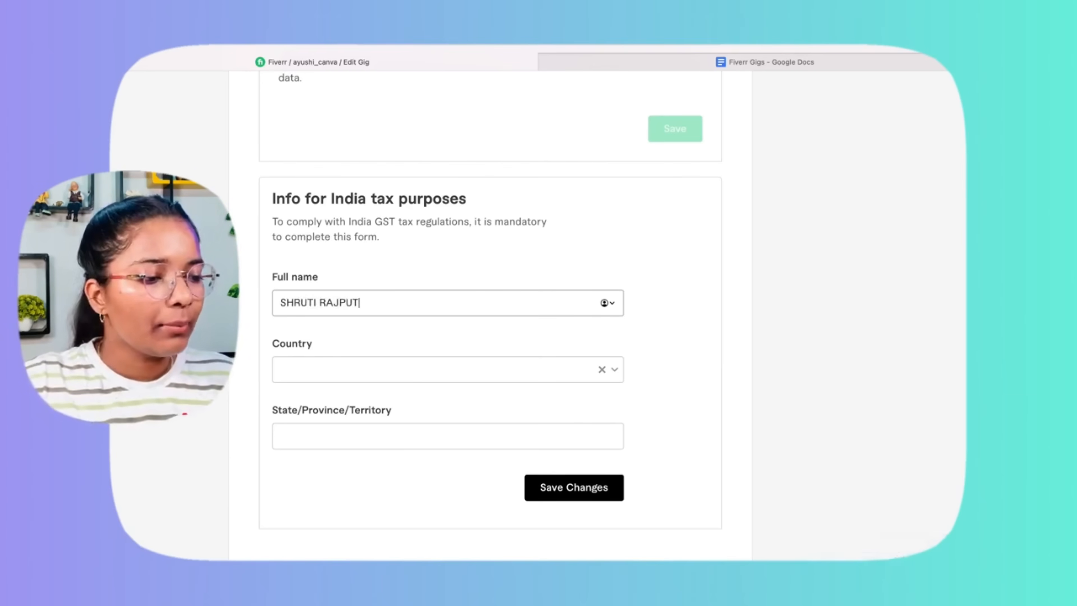
# - Enter the full name and choose country India and state Madhya Pradesh
pyautogui.click(377, 383)
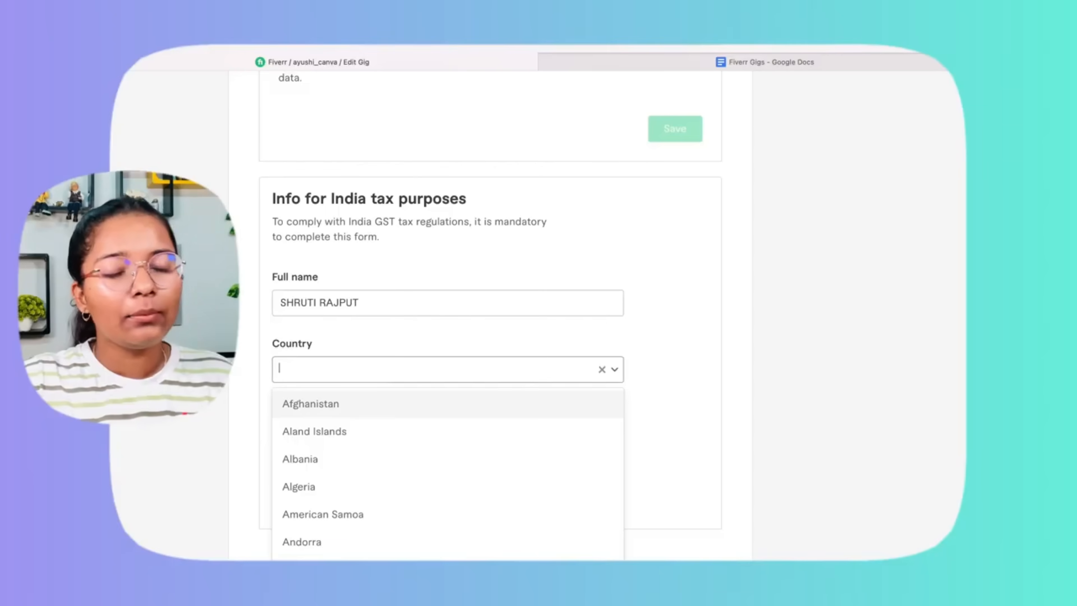
pyautogui.write('NDI')
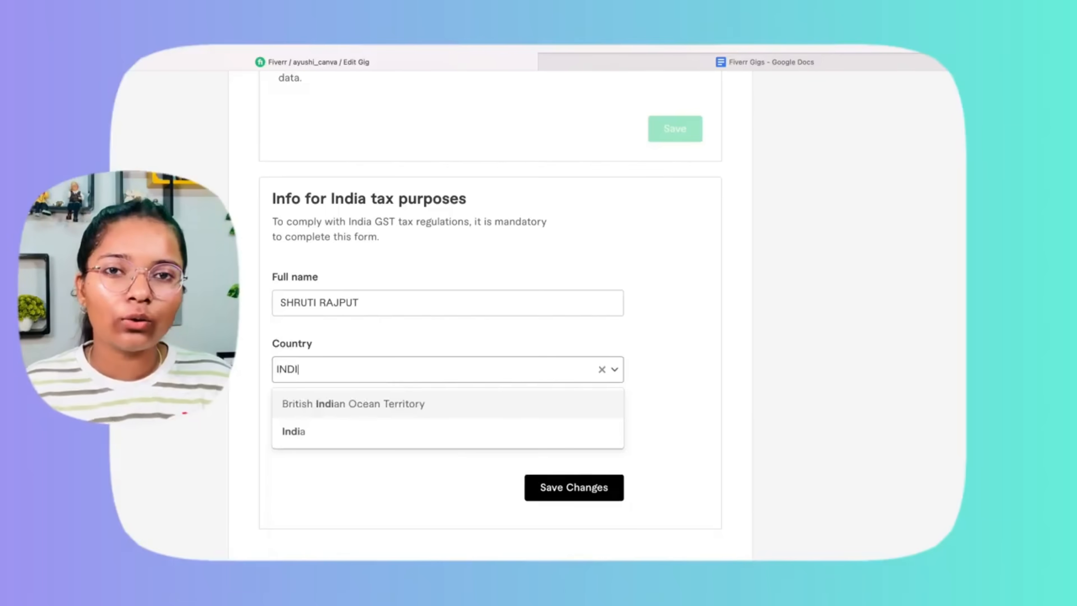
pyautogui.click(338, 440)
pyautogui.click(345, 441)
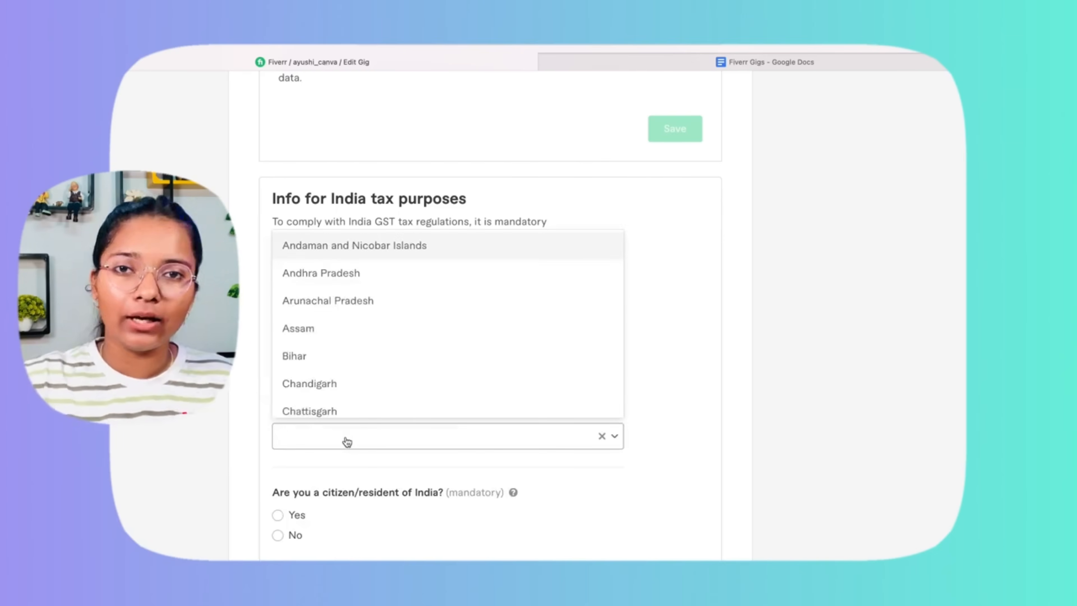
pyautogui.write('MA')
pyautogui.click(338, 345)
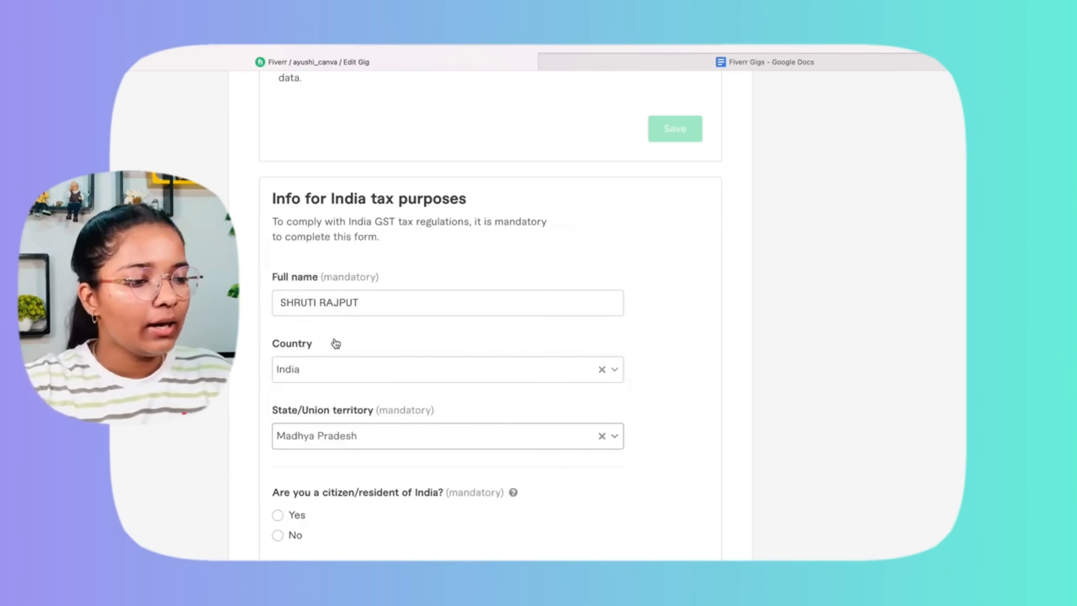
# - Confirm being a resident of India and set the TCS tax category to Exempt
pyautogui.scroll(-4, 335, 342)
pyautogui.click(286, 343)
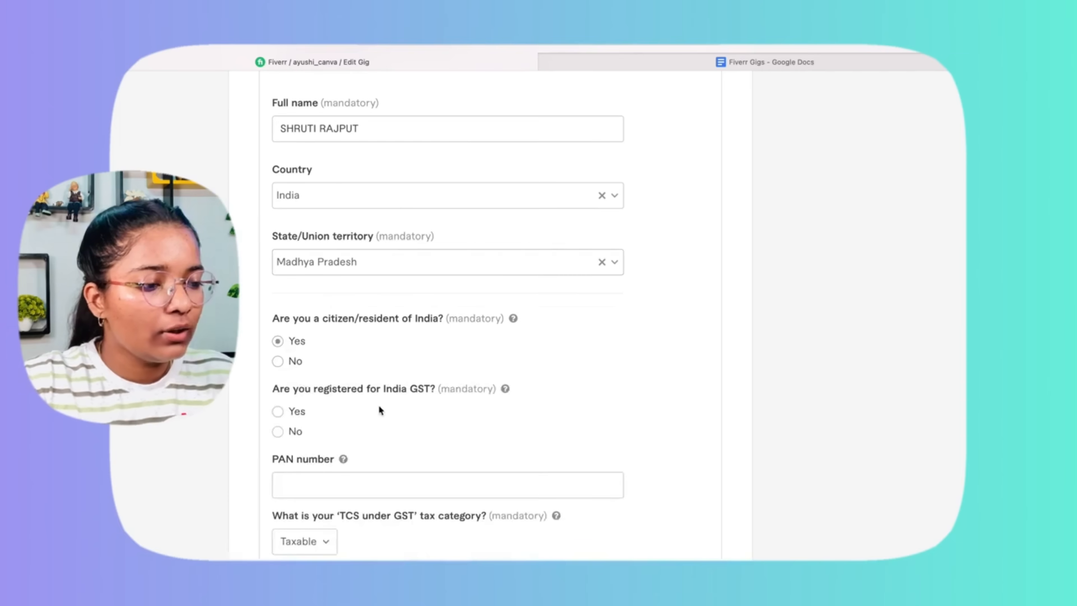
pyautogui.scroll(-3, 412, 451)
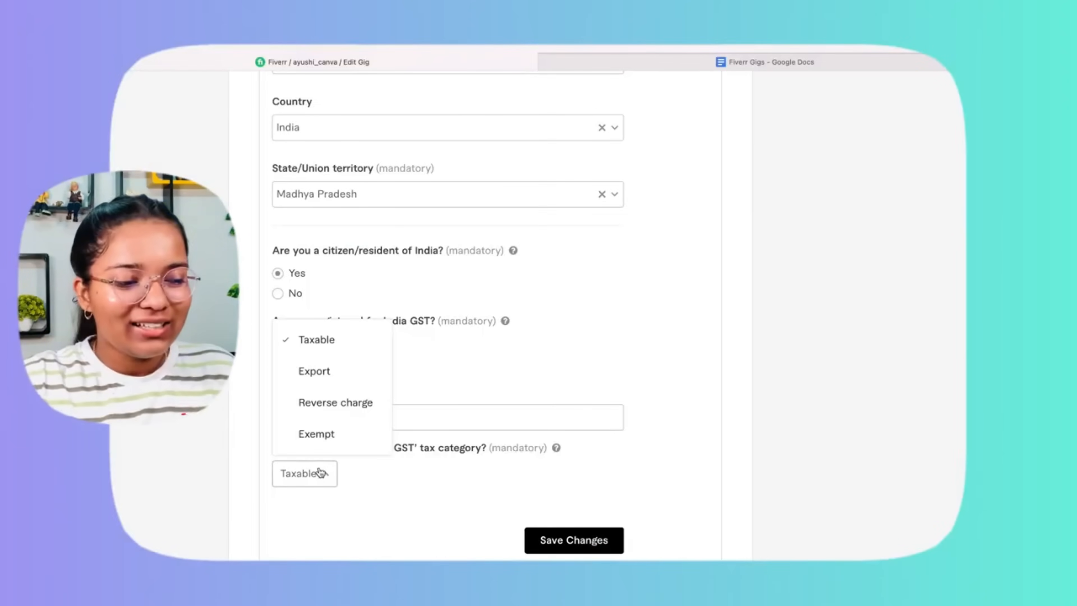
pyautogui.click(321, 437)
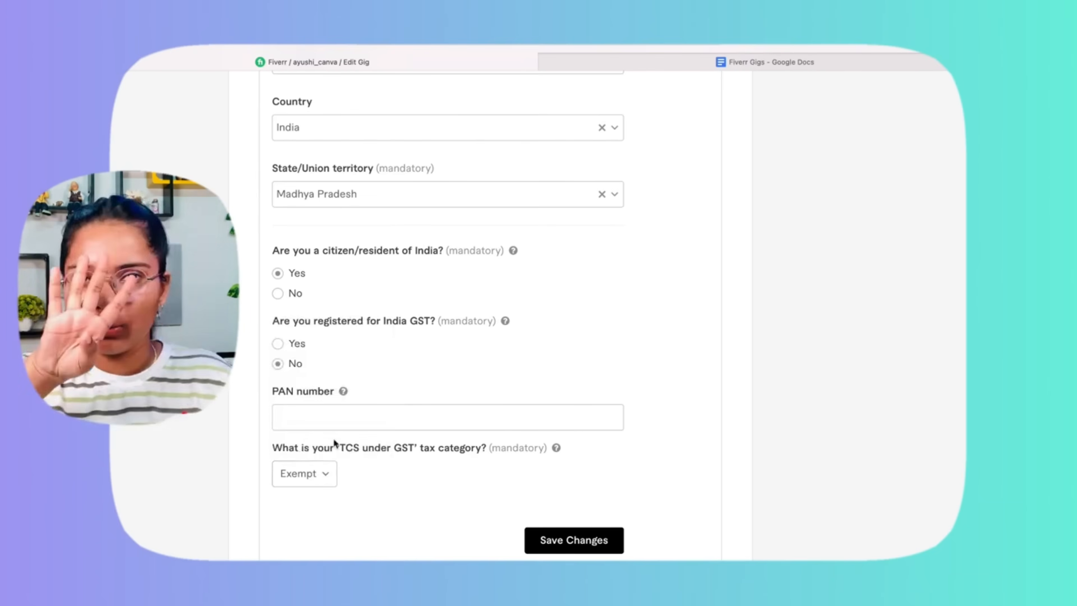
pyautogui.click(362, 422)
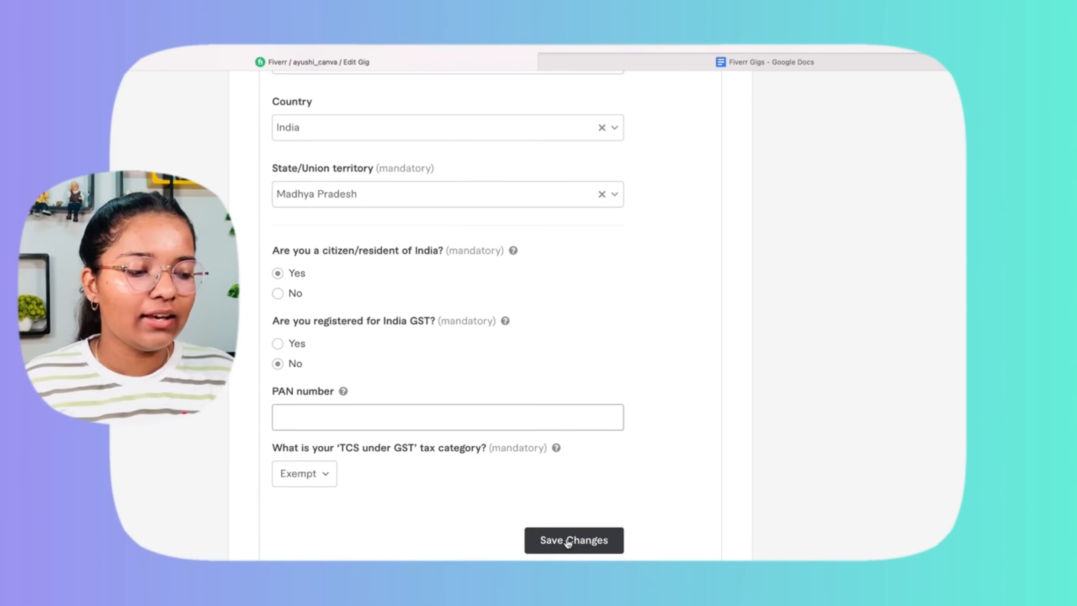
pyautogui.scroll(-8, 567, 542)
pyautogui.scroll(3, 562, 534)
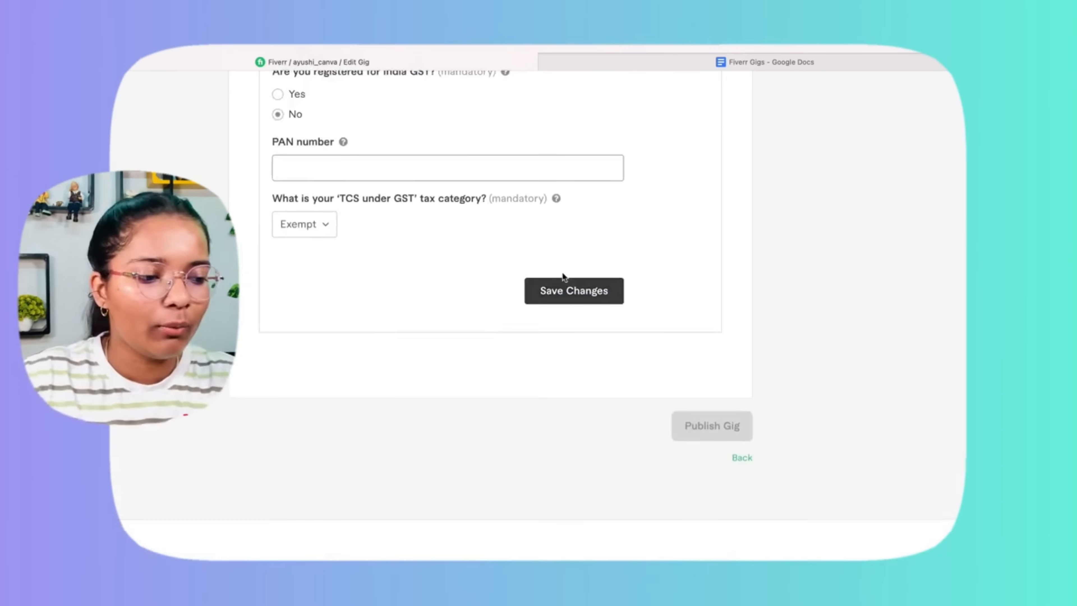
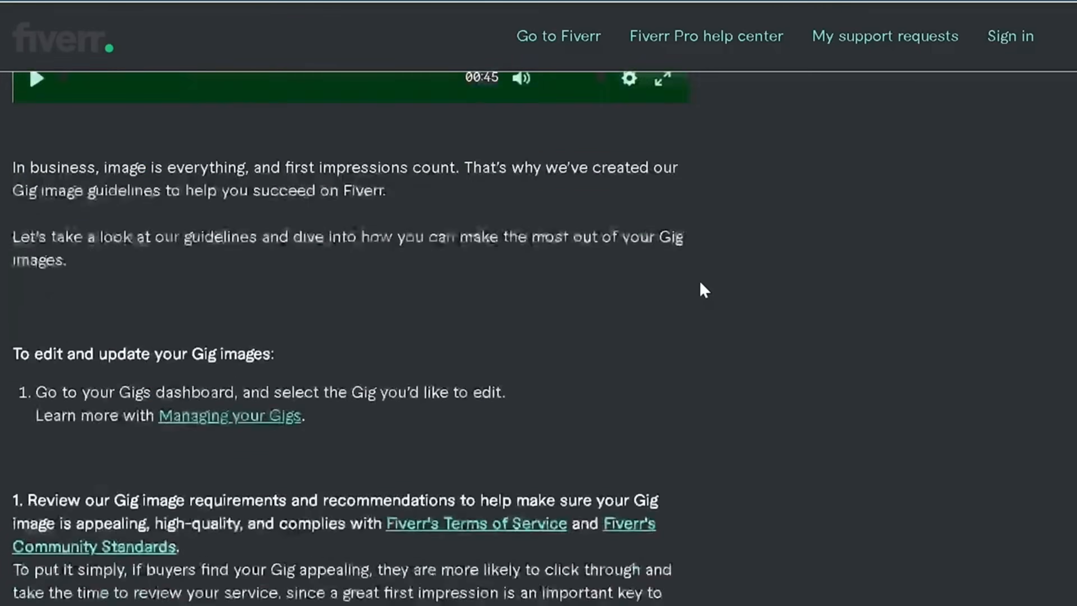
# - Check Fiverr's 1280 × 769 px gig image size and enter 1280 as the custom design width
pyautogui.scroll(-15, 699, 283)
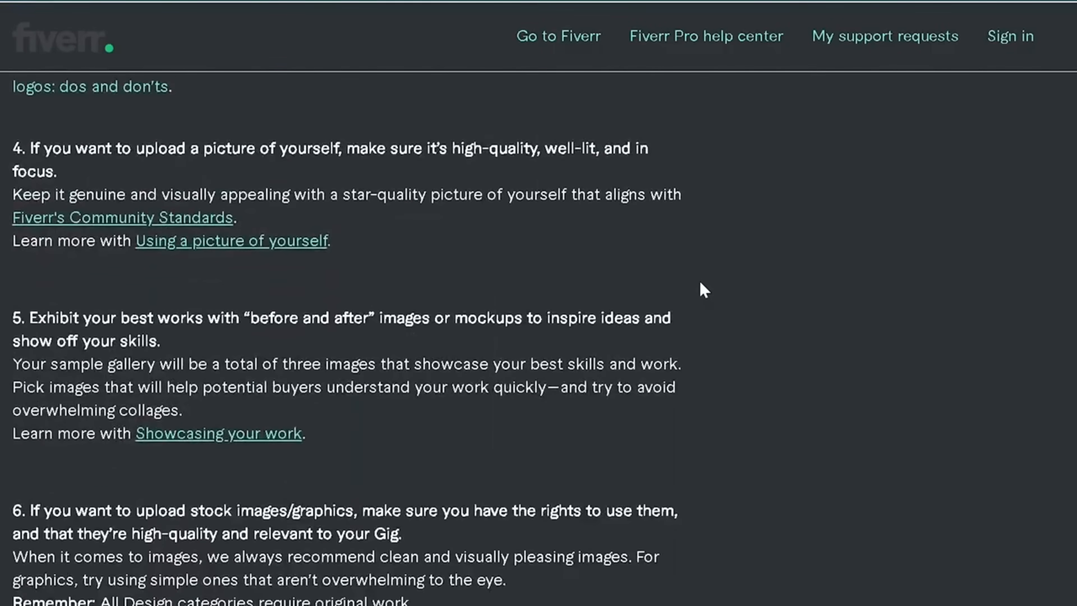
pyautogui.scroll(-3, 704, 290)
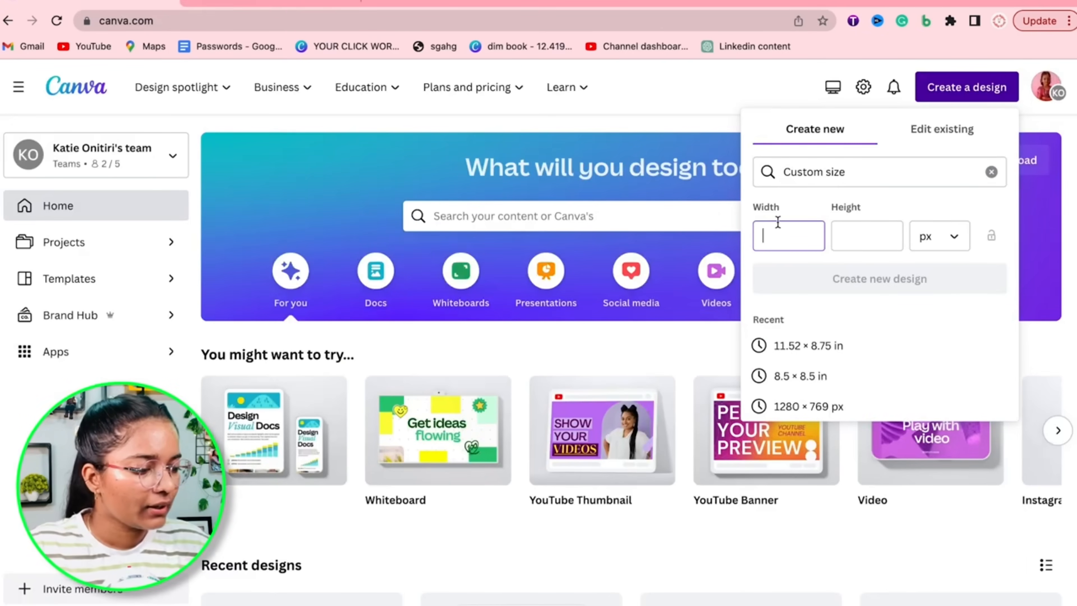
pyautogui.write('1280')
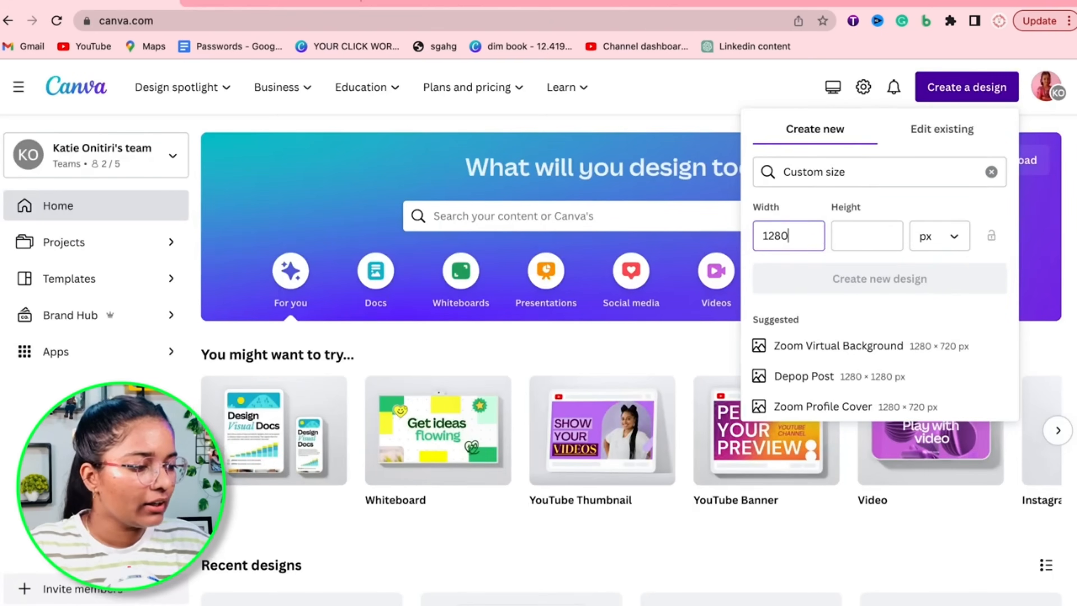
# - Enter height 769 to create the 1280 × 769 design and start renaming its title
pyautogui.click(872, 237)
pyautogui.write('769')
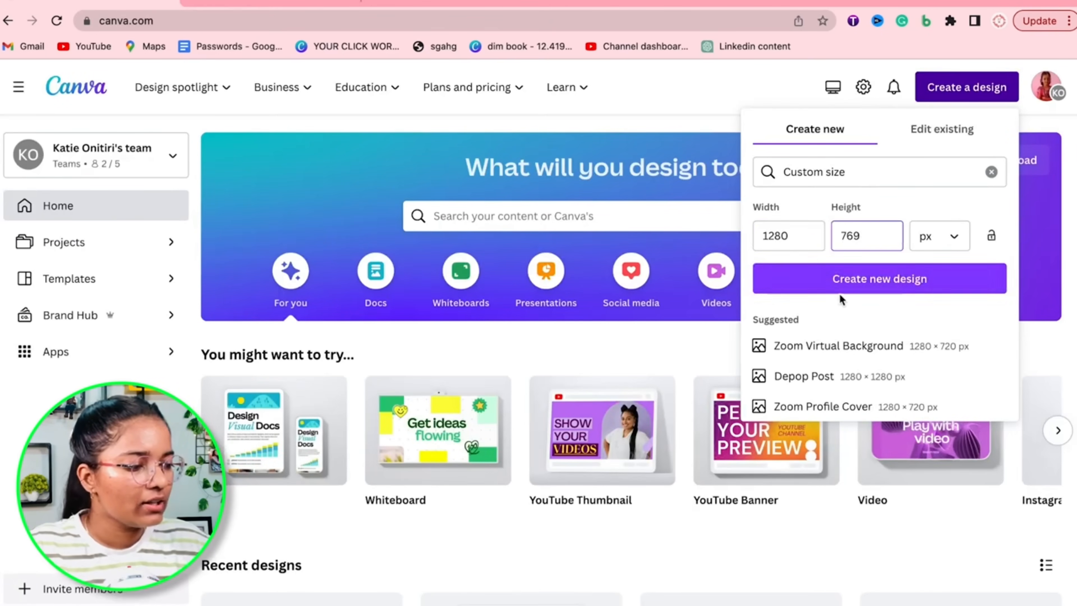
pyautogui.click(844, 284)
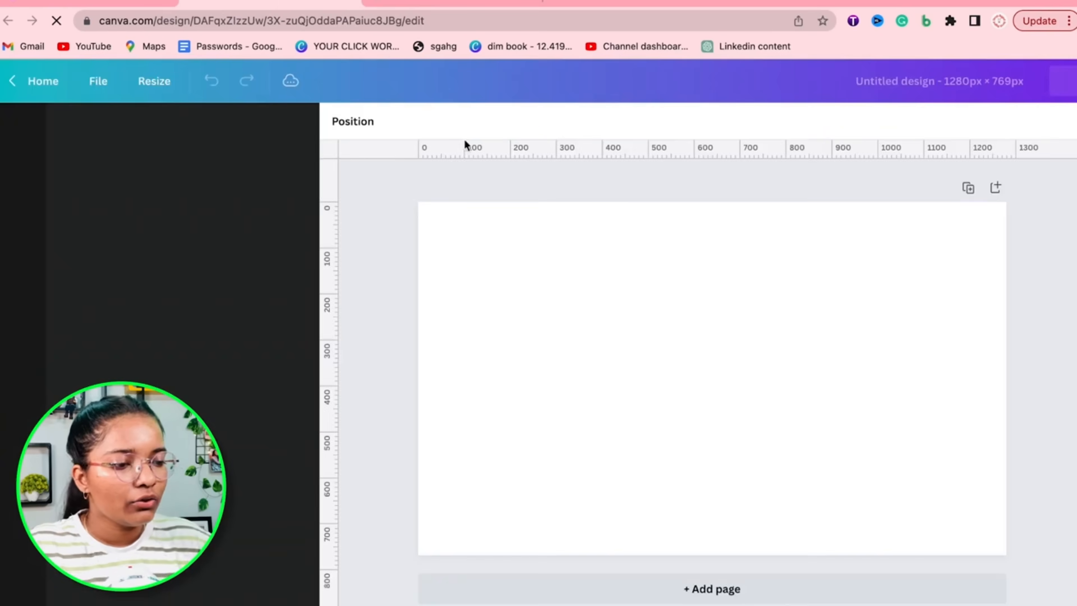
pyautogui.click(730, 78)
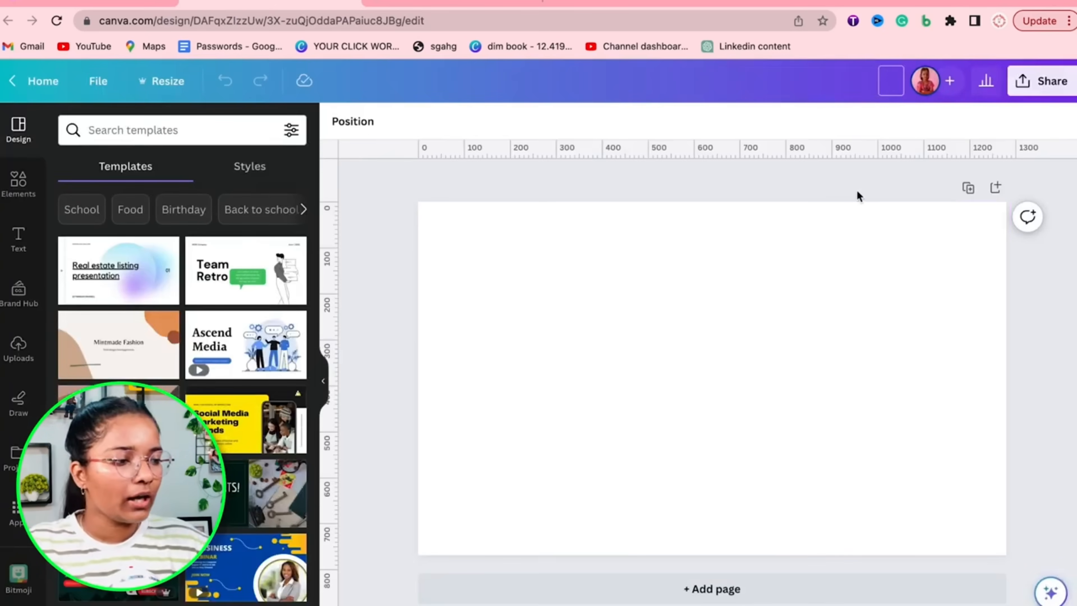
pyautogui.moveTo(262, 1)
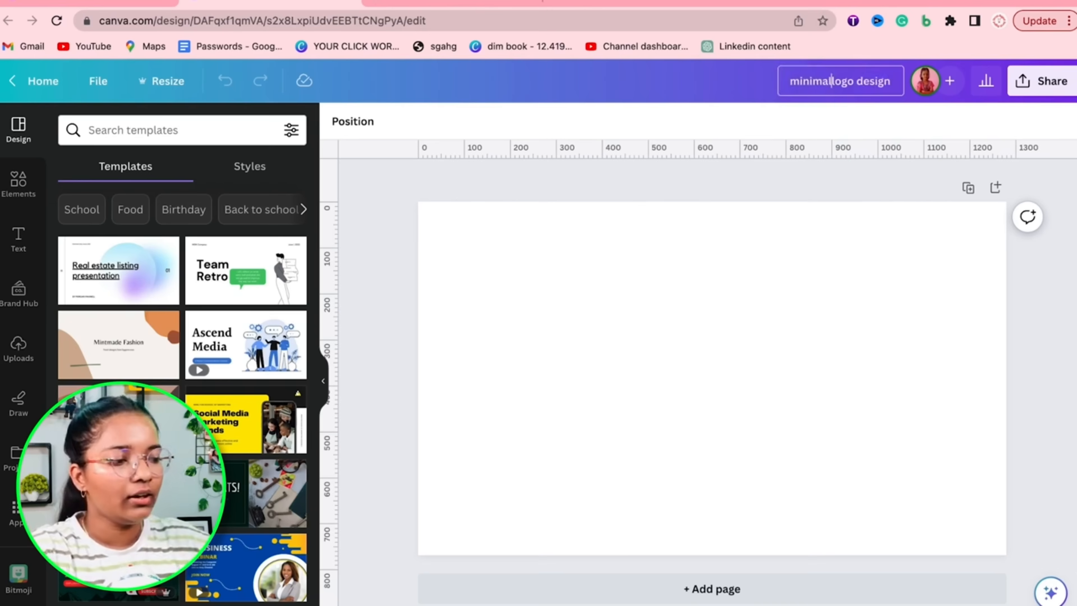
# - Name the design 'minimal logo design' and search Elements graphics using that title
pyautogui.click(849, 231)
pyautogui.click(808, 90)
pyautogui.hotkey('ctrl', 'c')
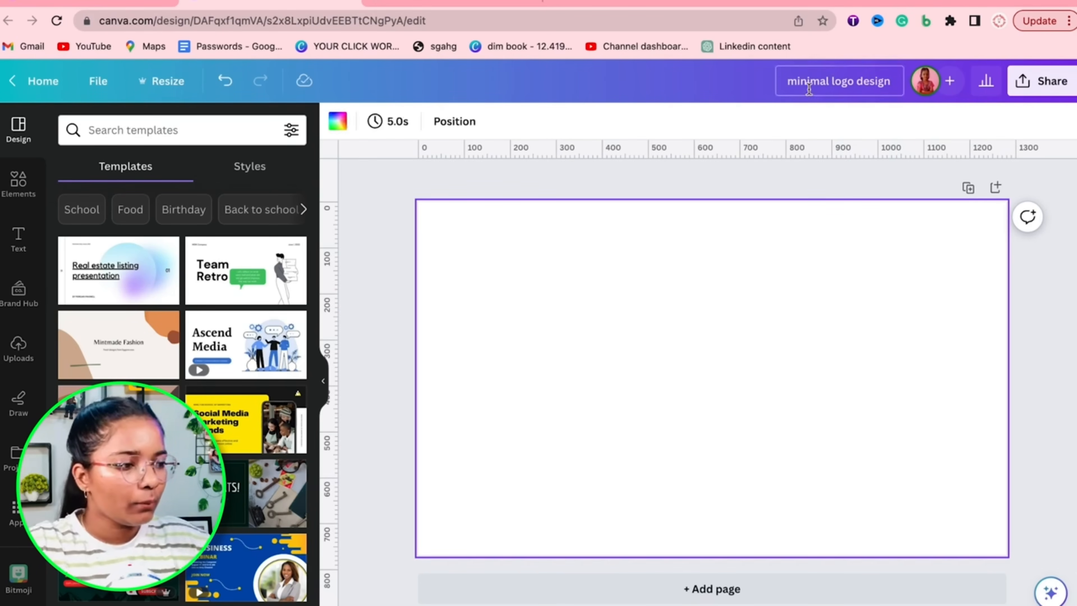
pyautogui.click(43, 193)
pyautogui.click(173, 127)
pyautogui.hotkey('ctrl', 'v')
pyautogui.press('Return')
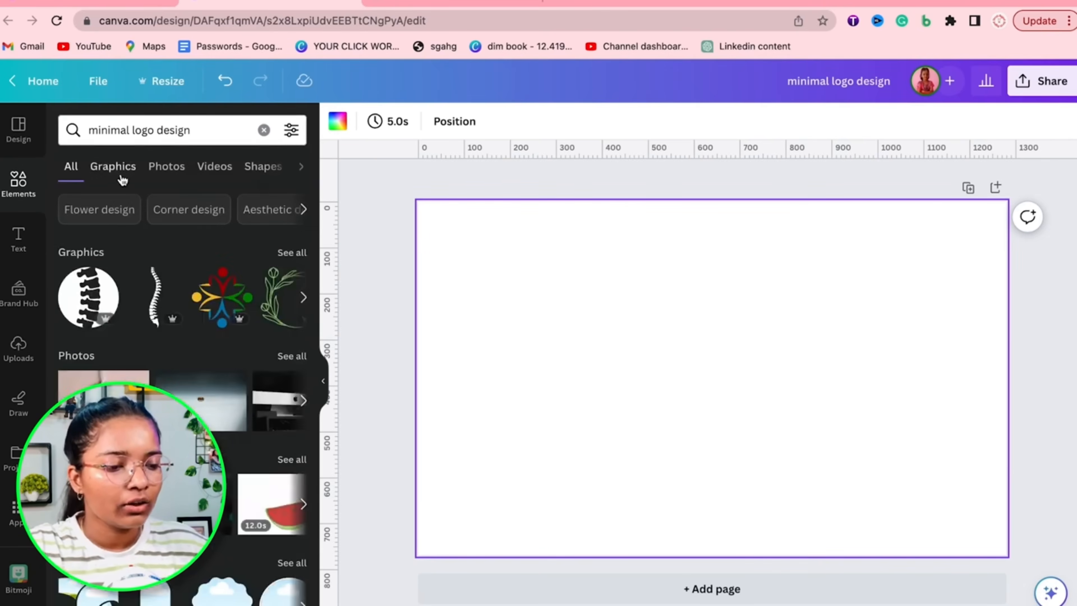
pyautogui.click(121, 173)
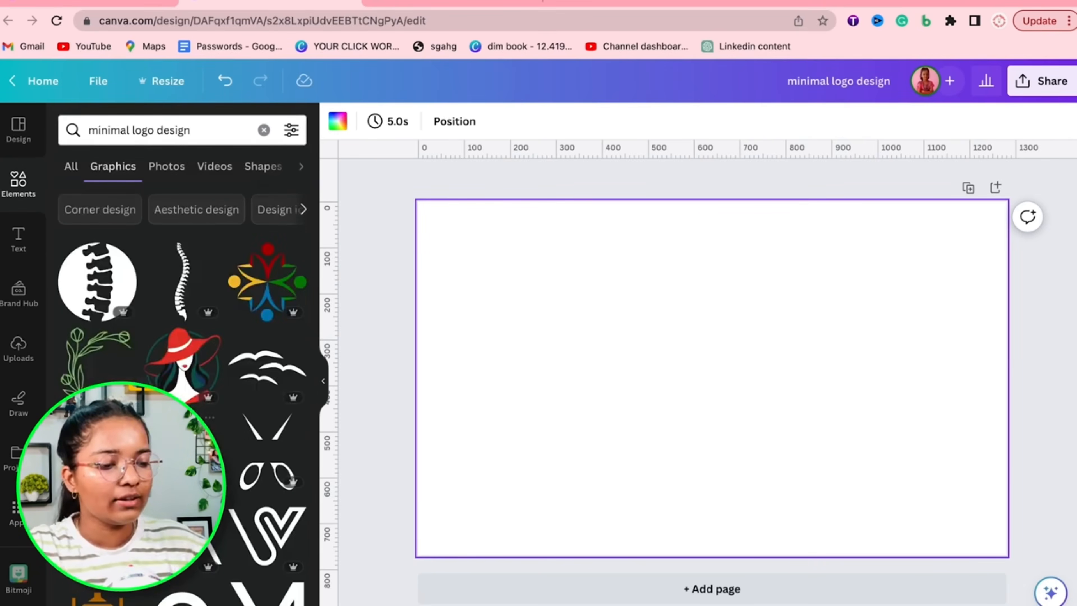
# - Add the red-hat woman graphic on the left and the multicolour flower graphic on the right
pyautogui.click(177, 364)
pyautogui.moveTo(728, 394); pyautogui.dragTo(536, 322)
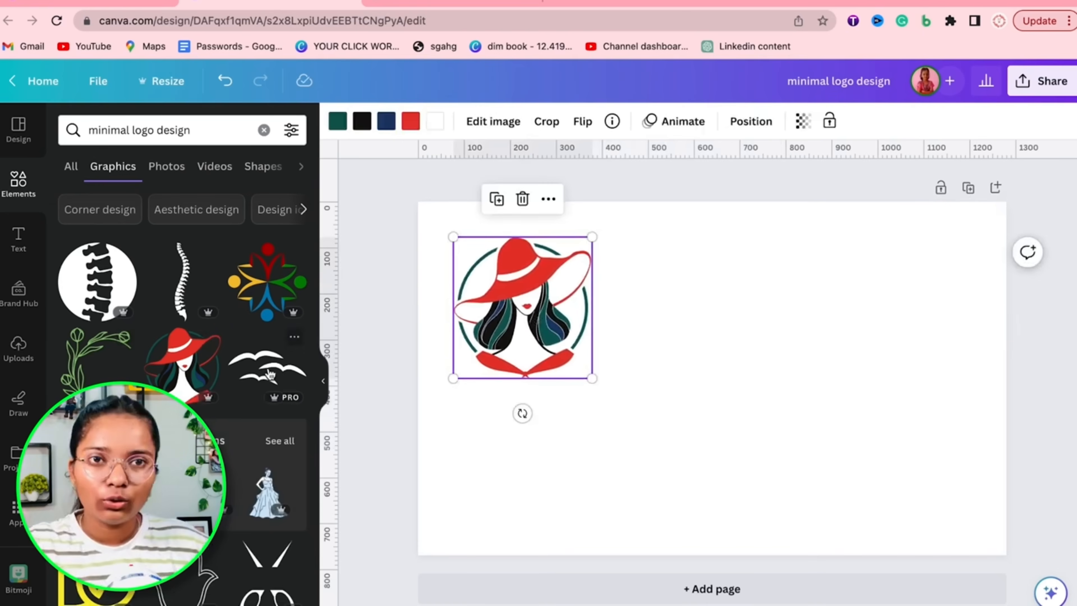
pyautogui.click(249, 282)
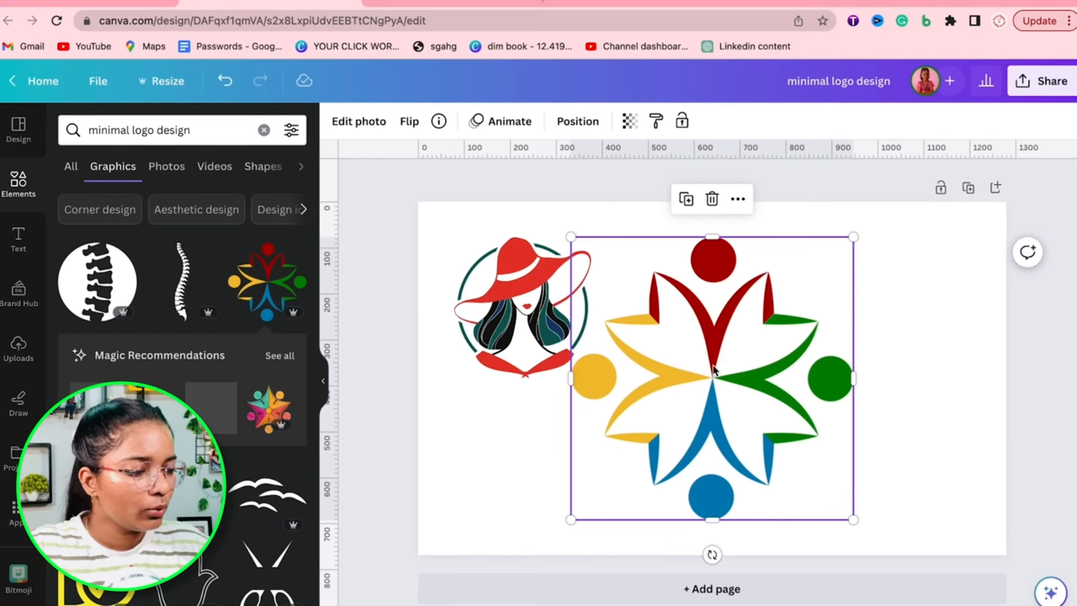
pyautogui.moveTo(674, 318); pyautogui.dragTo(802, 317)
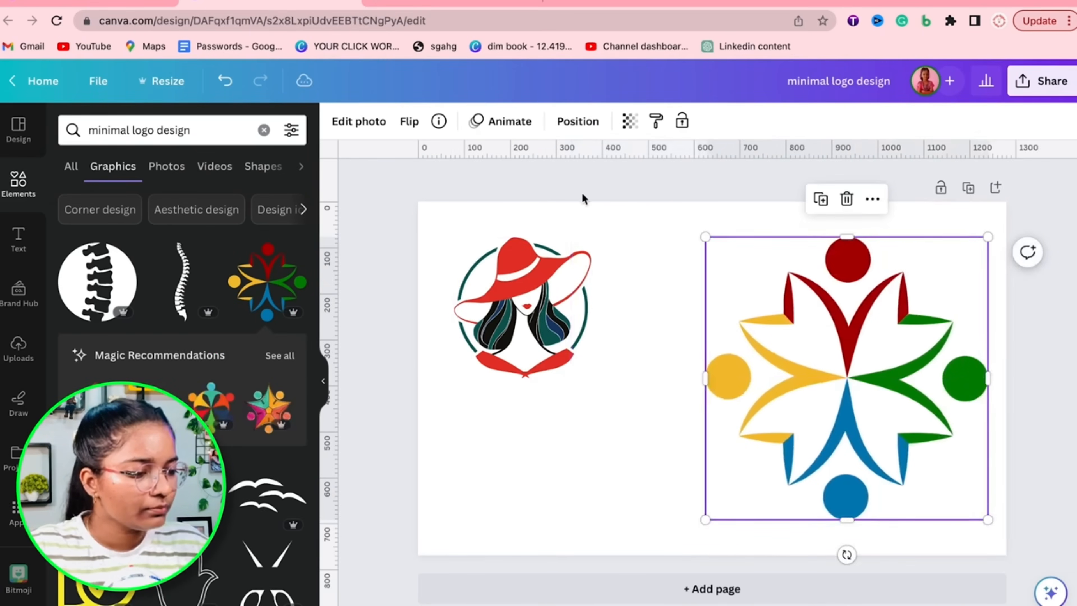
# - Enlarge the woman graphic, slightly shrink the flower, and align both vertically
pyautogui.click(555, 276)
pyautogui.moveTo(595, 376); pyautogui.dragTo(646, 502)
pyautogui.moveTo(580, 373); pyautogui.dragTo(579, 398)
pyautogui.click(729, 381)
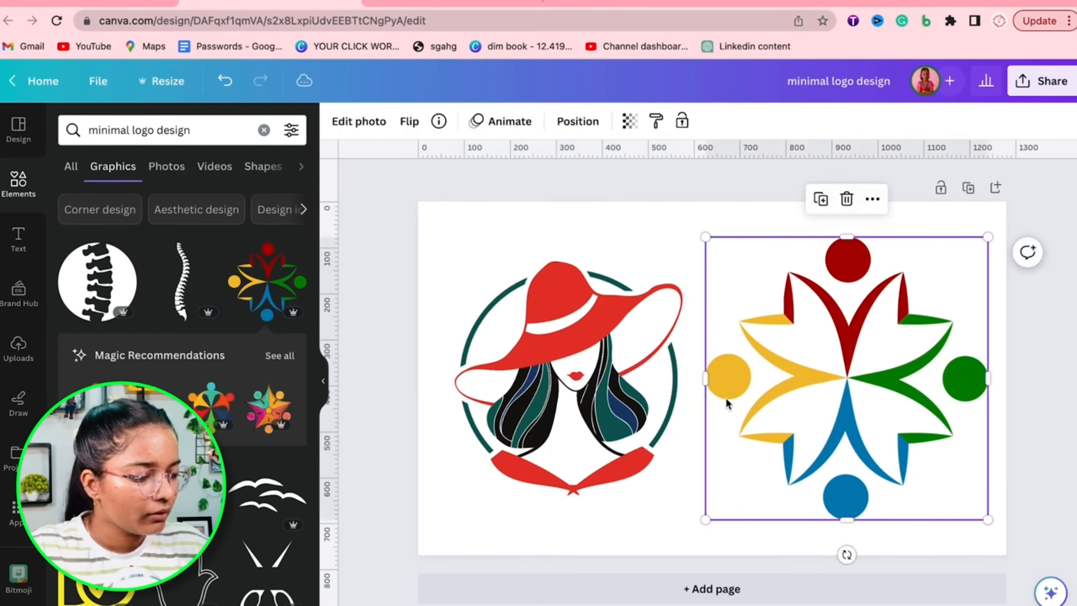
pyautogui.moveTo(705, 519); pyautogui.dragTo(736, 488)
pyautogui.moveTo(894, 309); pyautogui.dragTo(892, 321)
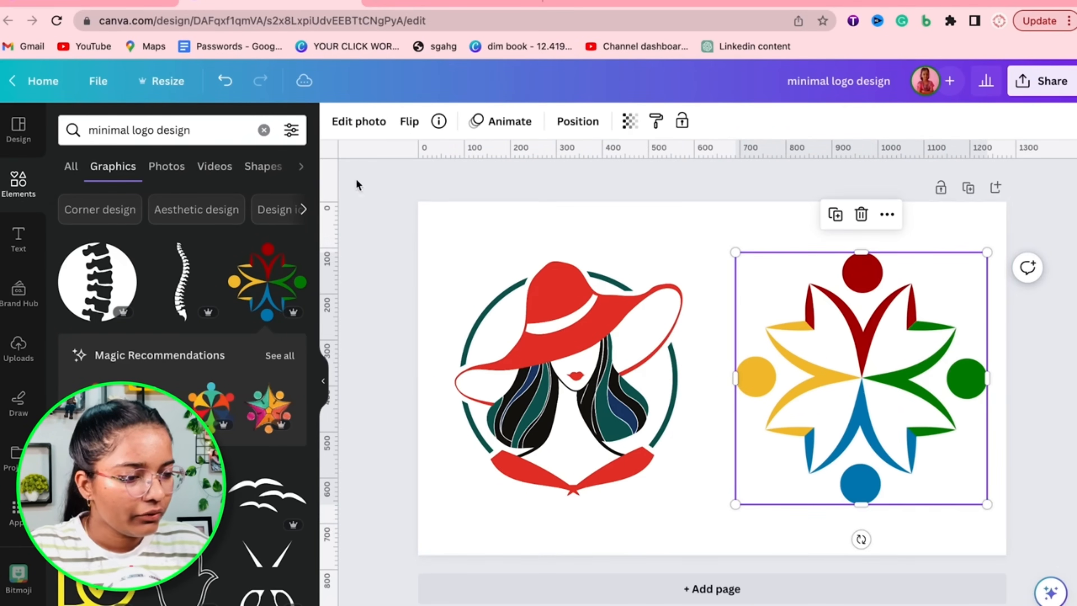
# - Cover the left half with a yellow rectangle sent behind the woman graphic
pyautogui.click(406, 244)
pyautogui.press('r')
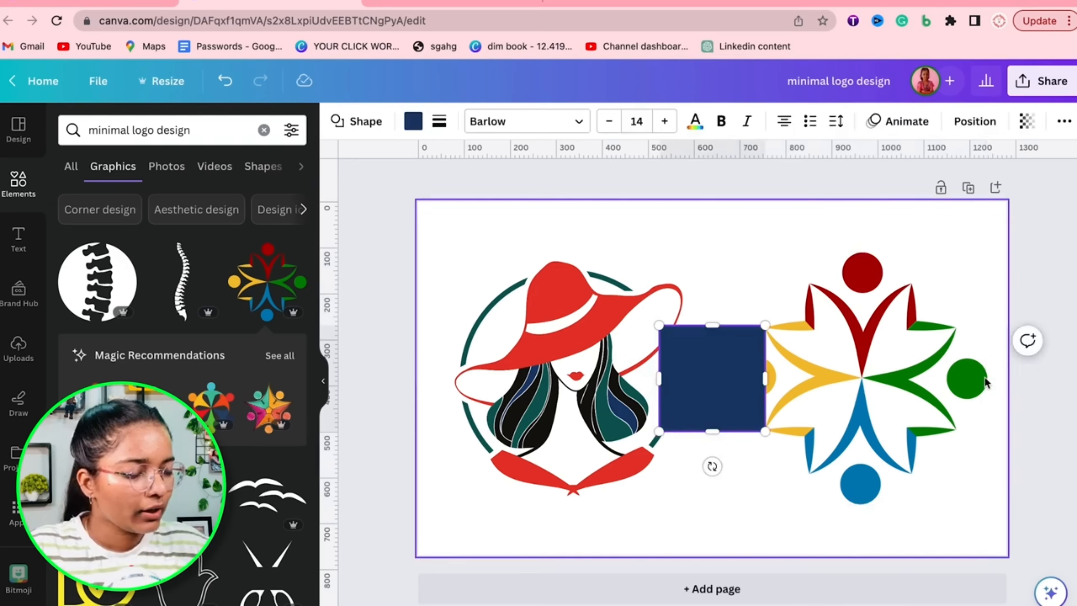
pyautogui.click(429, 369)
pyautogui.moveTo(737, 390); pyautogui.dragTo(498, 248)
pyautogui.moveTo(505, 287); pyautogui.dragTo(712, 598)
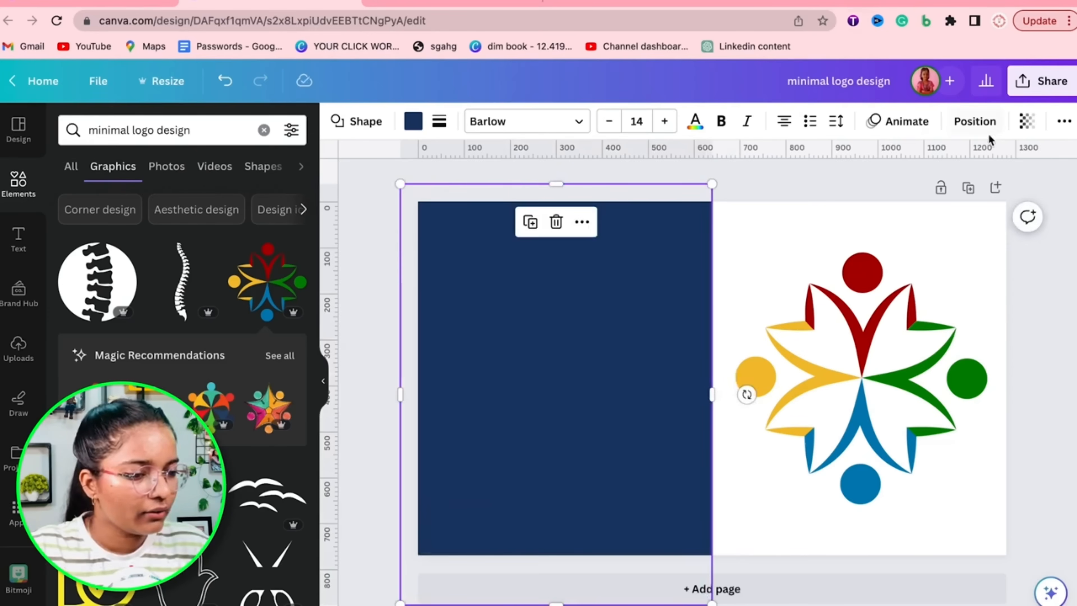
pyautogui.click(966, 127)
pyautogui.click(229, 191)
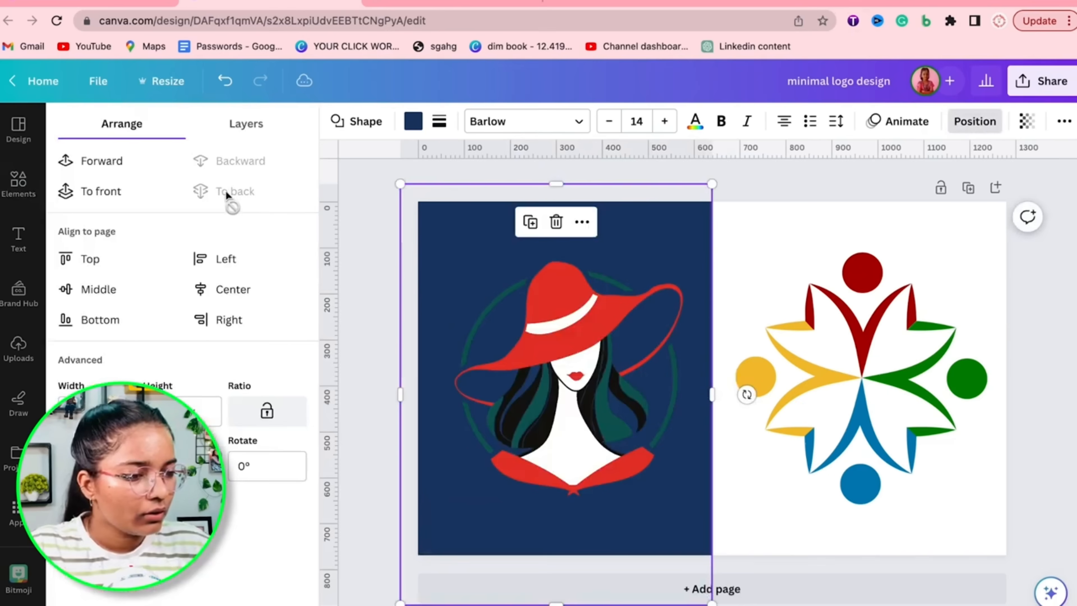
pyautogui.click(413, 121)
pyautogui.click(203, 521)
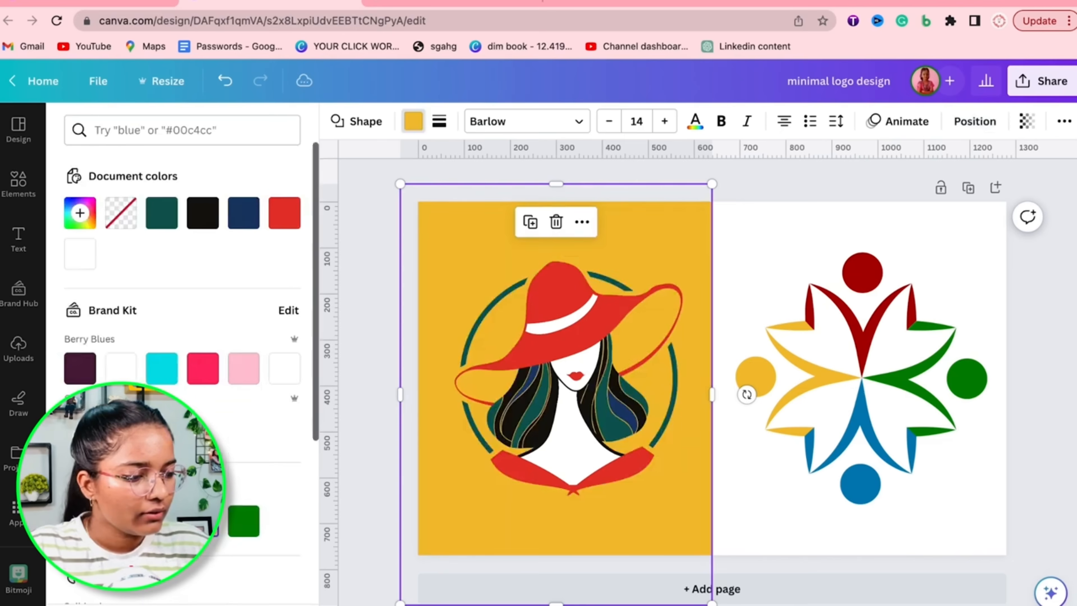
# - After trying green, coral and grey, set the page background to black
pyautogui.click(728, 236)
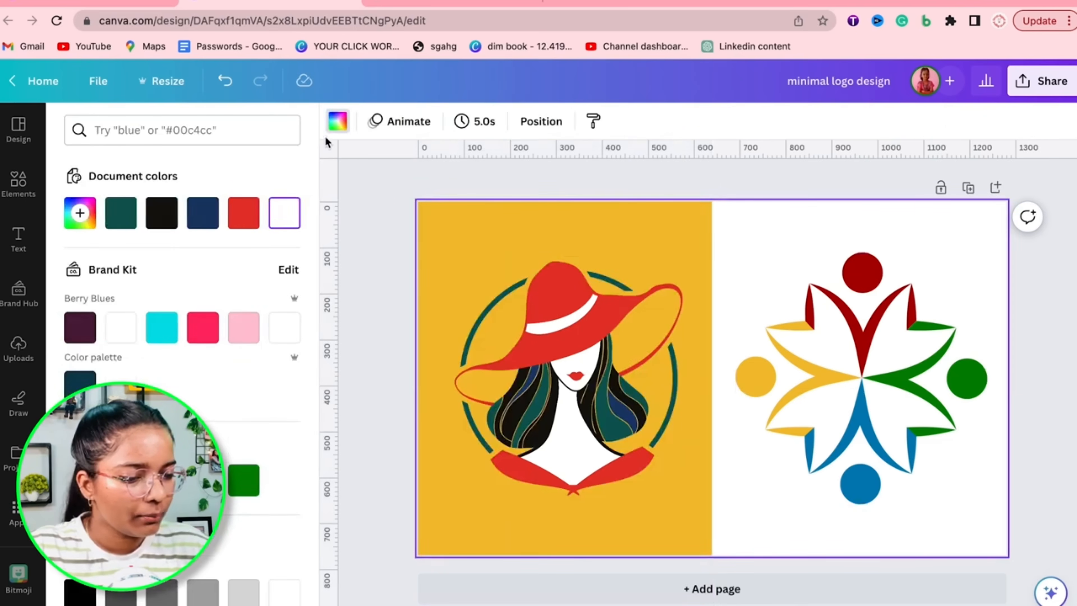
pyautogui.click(243, 480)
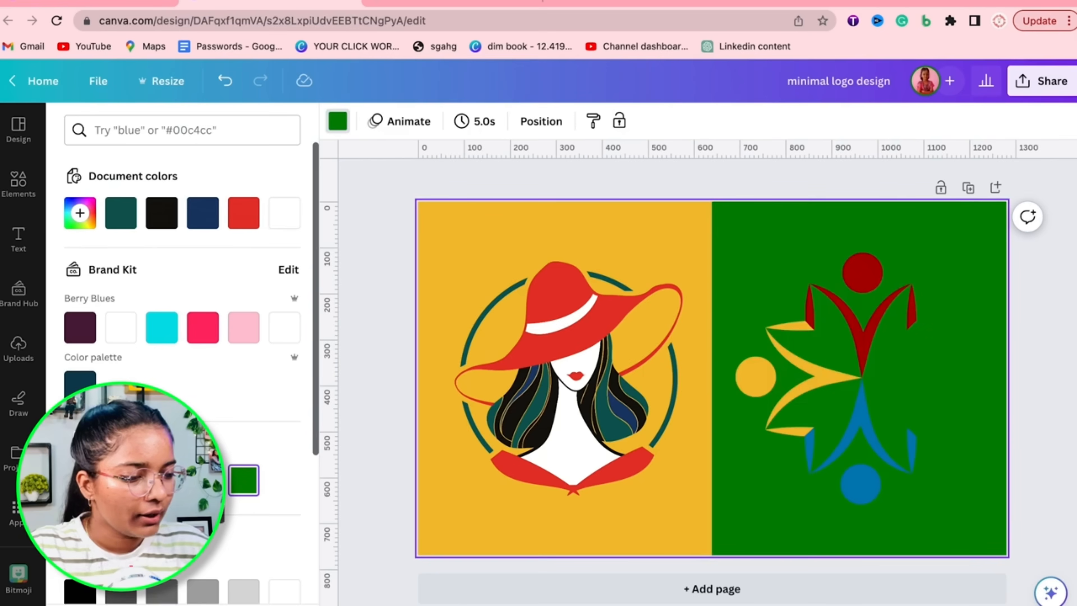
pyautogui.scroll(-5, 183, 360)
pyautogui.click(121, 395)
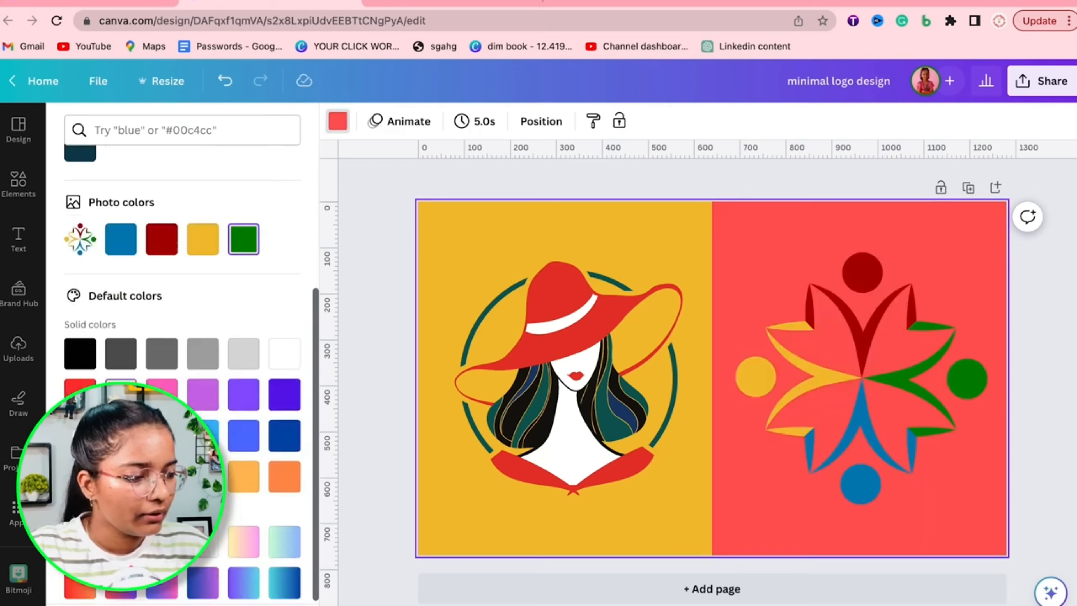
pyautogui.click(245, 357)
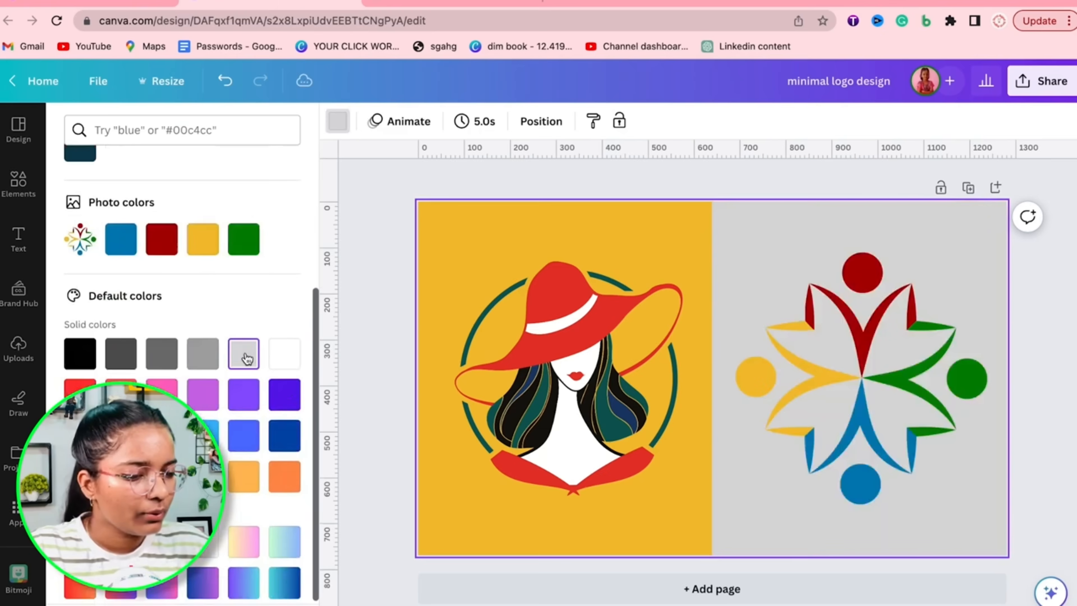
pyautogui.click(75, 366)
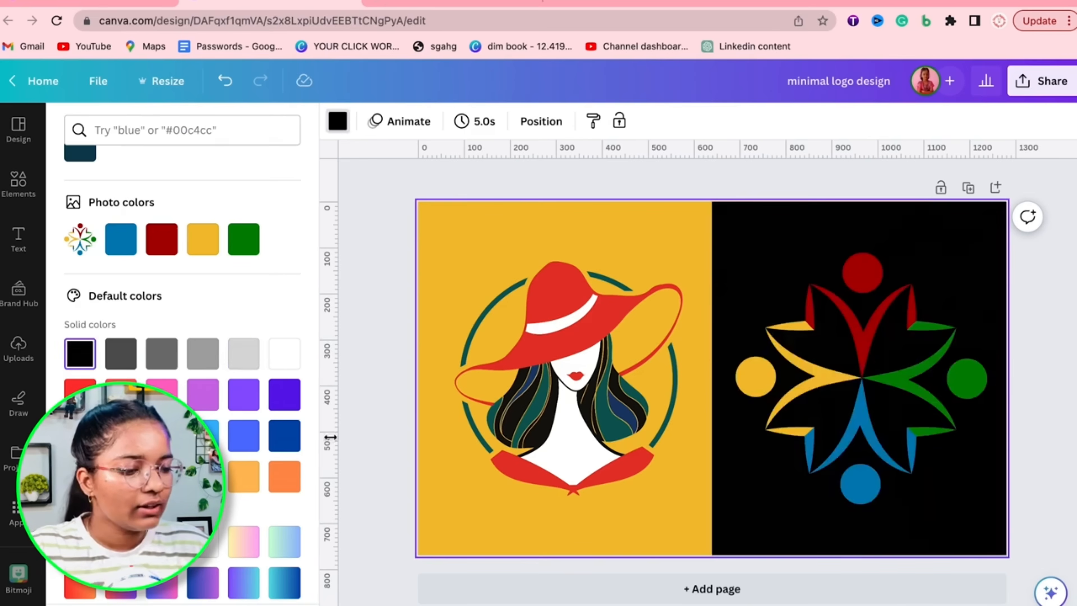
pyautogui.click(350, 444)
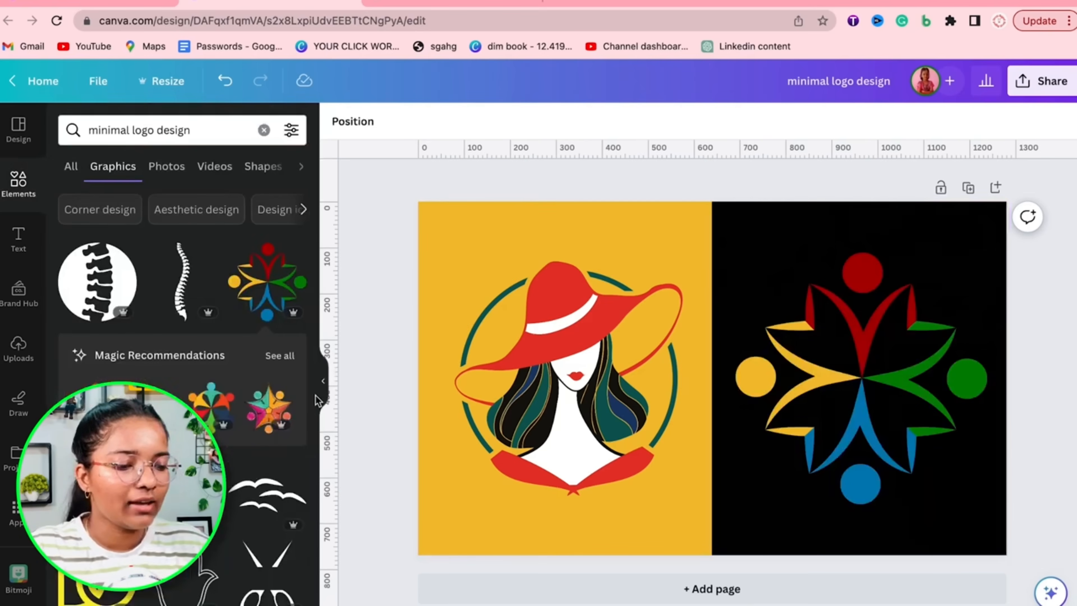
pyautogui.click(319, 398)
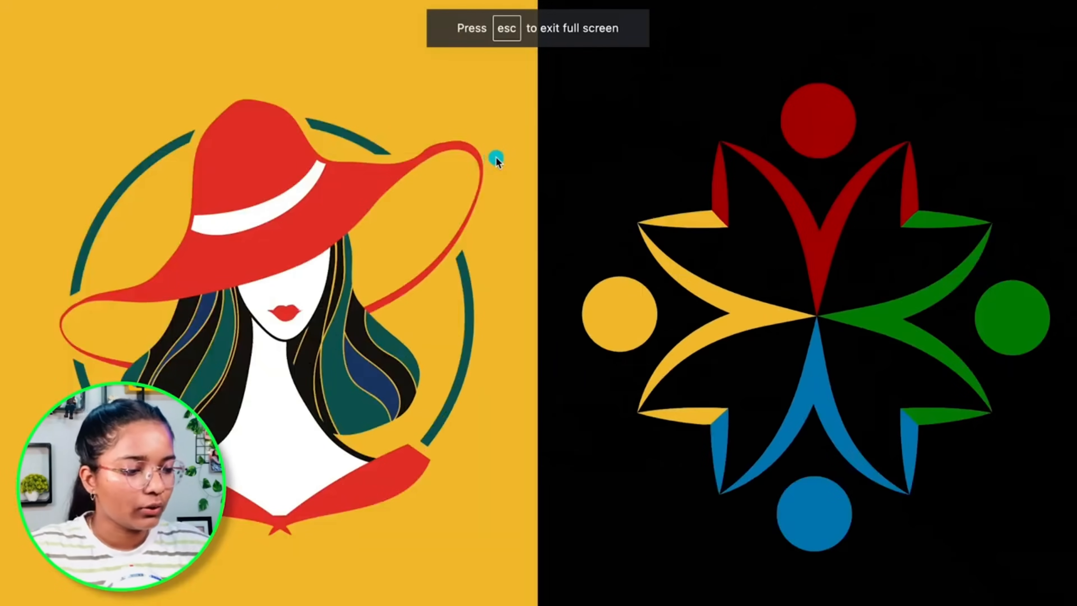
# - Exit full-screen preview and delete the woman and multicolour logos
pyautogui.press('Escape')
pyautogui.click(451, 346)
pyautogui.press('Delete')
pyautogui.click(764, 384)
pyautogui.press('Delete')
pyautogui.click(487, 298)
pyautogui.click(109, 185)
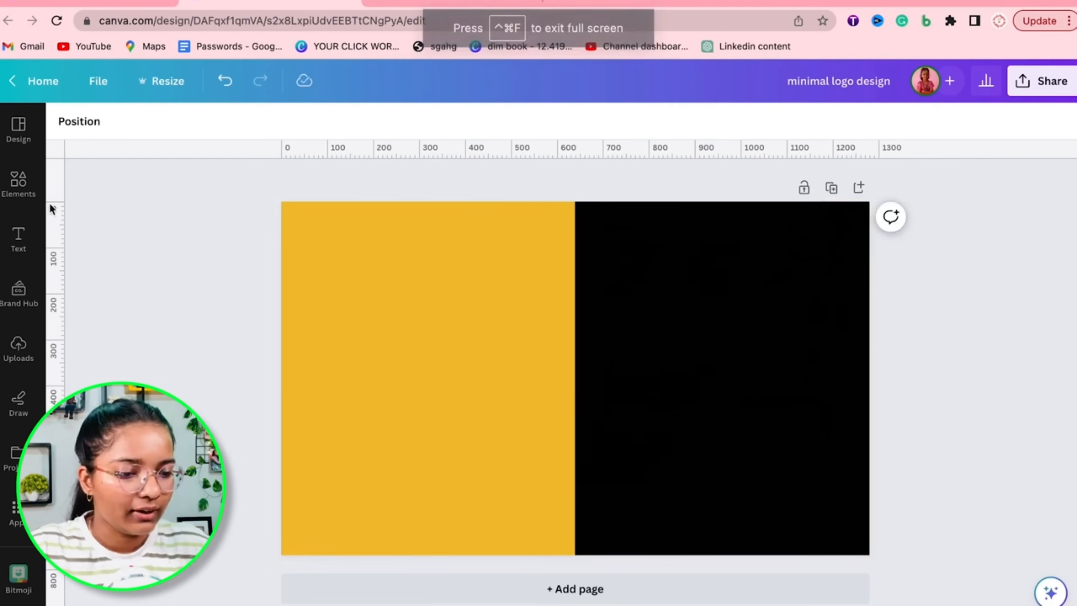
# - Add the scissors graphic, enlarge it and centre it on the yellow half
pyautogui.click(18, 182)
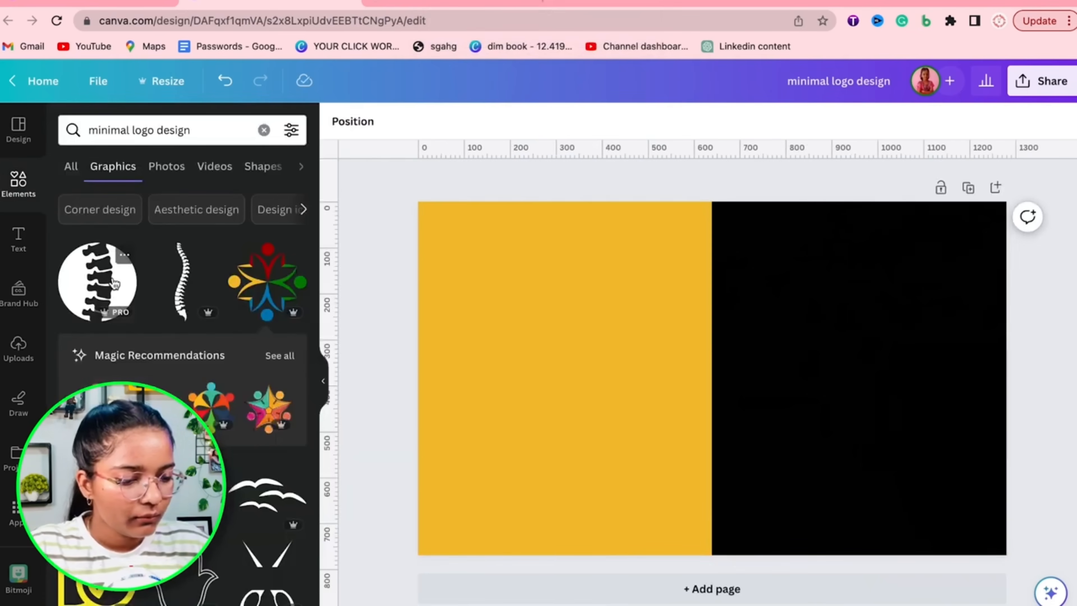
pyautogui.click(261, 577)
pyautogui.moveTo(701, 385); pyautogui.dragTo(554, 385)
pyautogui.moveTo(514, 307); pyautogui.dragTo(456, 305)
pyautogui.moveTo(513, 336); pyautogui.dragTo(532, 371)
# - Add the DG monogram on the black half and colour it white
pyautogui.click(180, 452)
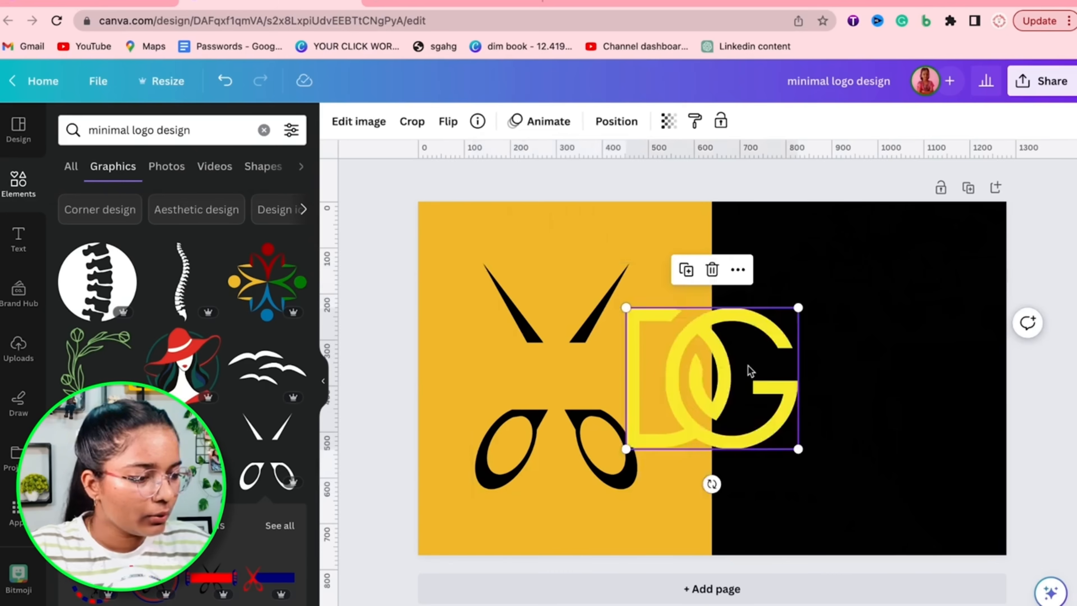
pyautogui.moveTo(742, 366); pyautogui.dragTo(890, 367)
pyautogui.click(337, 122)
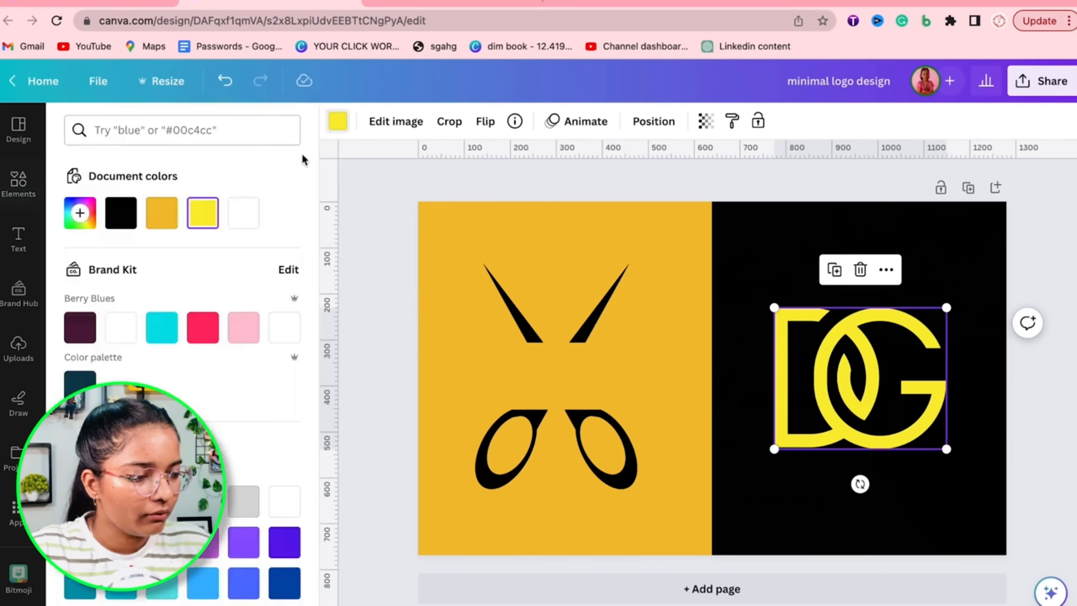
pyautogui.click(245, 230)
pyautogui.press('Escape')
pyautogui.click(929, 507)
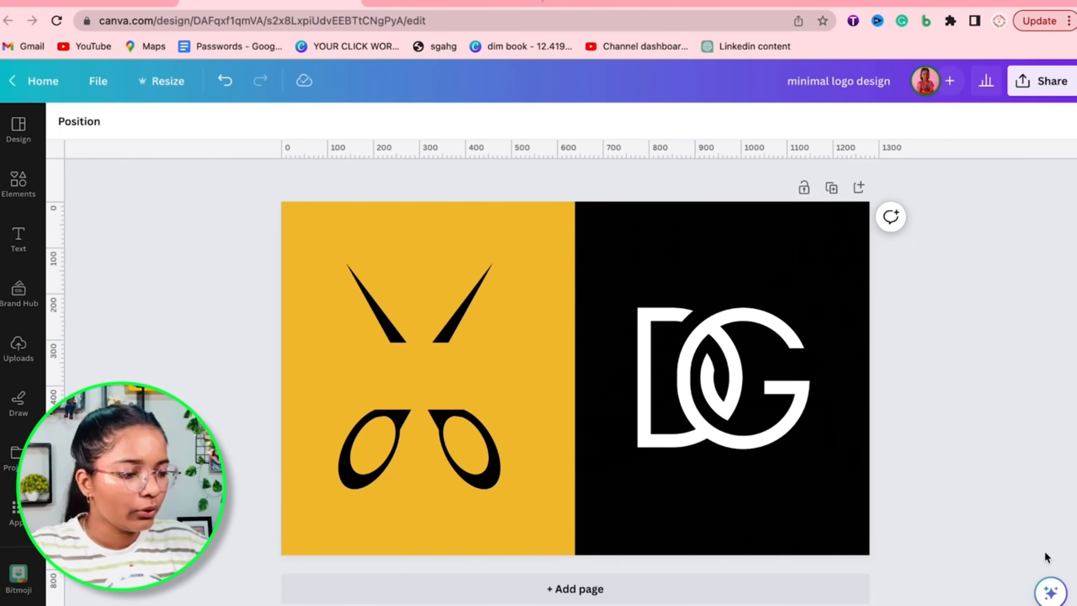
pyautogui.scroll(-10, 1046, 557)
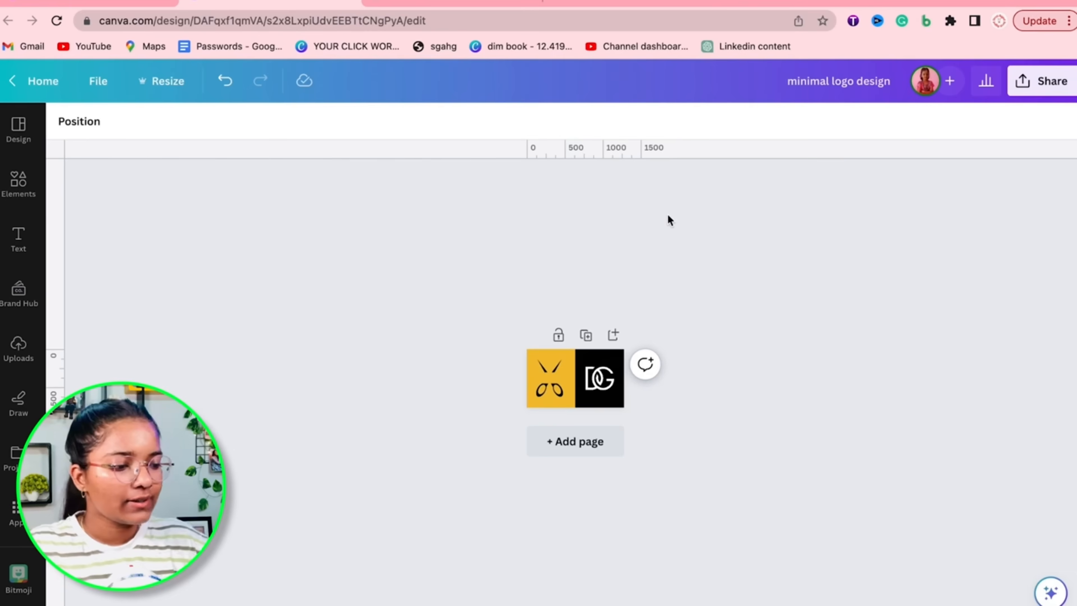
# - Glance at the download settings, then add a blank Page 2 below the design
pyautogui.click(1057, 87)
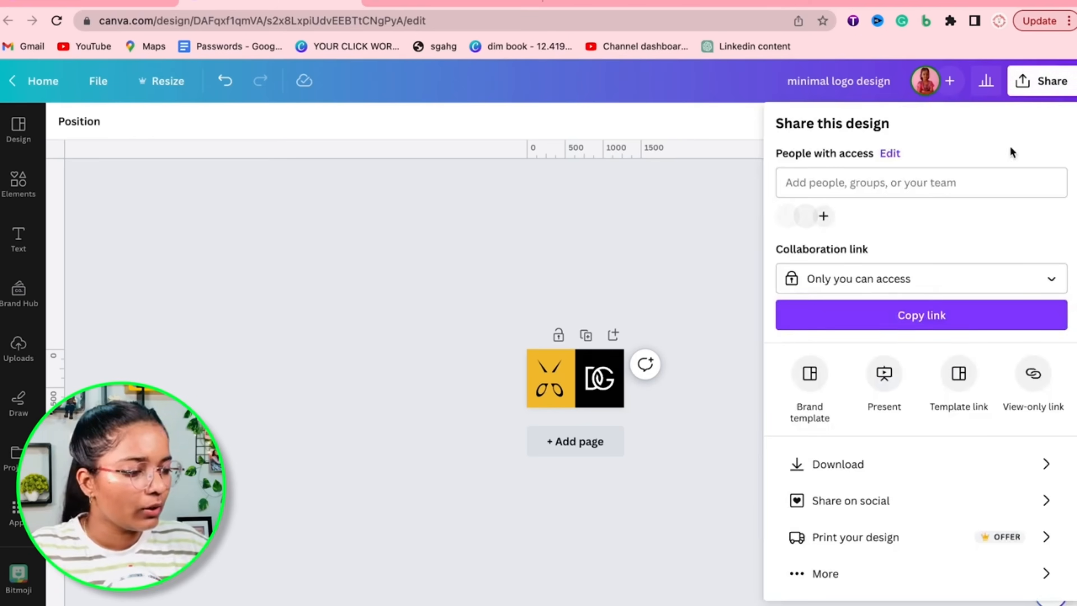
pyautogui.click(865, 472)
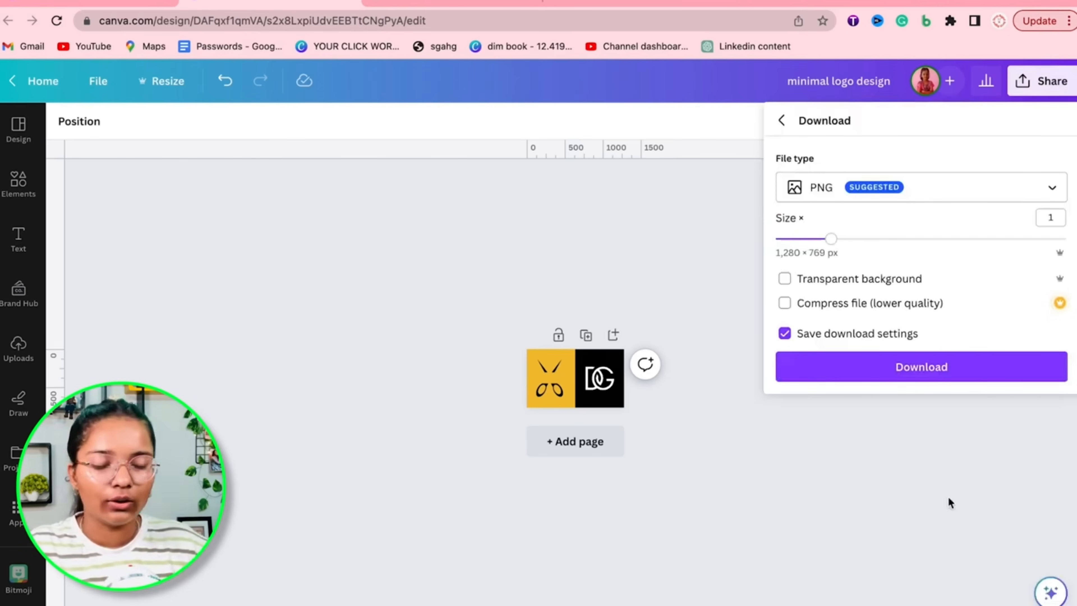
pyautogui.click(610, 441)
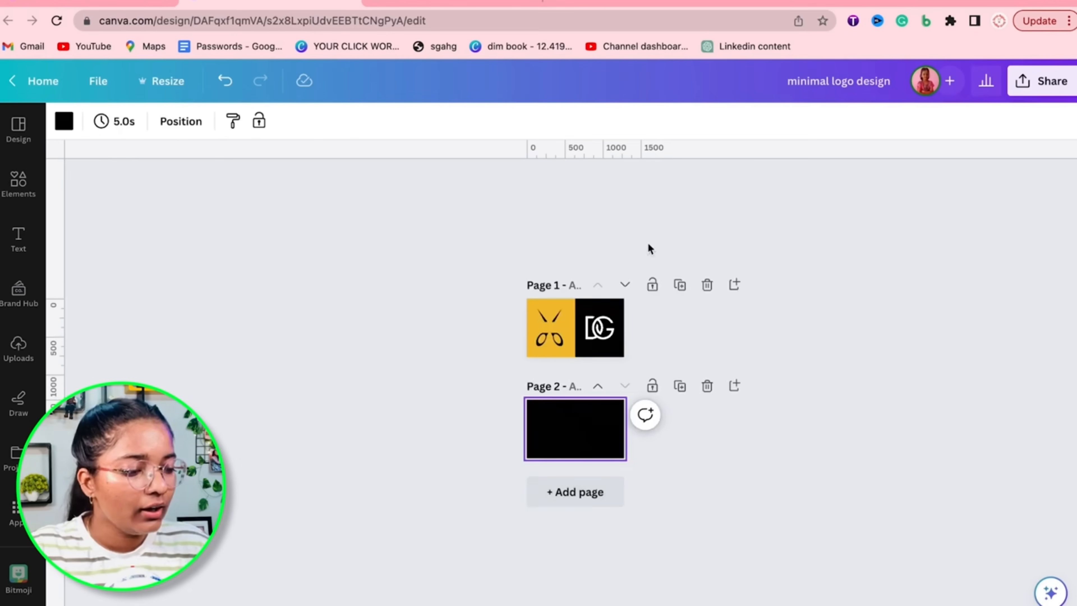
pyautogui.scroll(6, 564, 458)
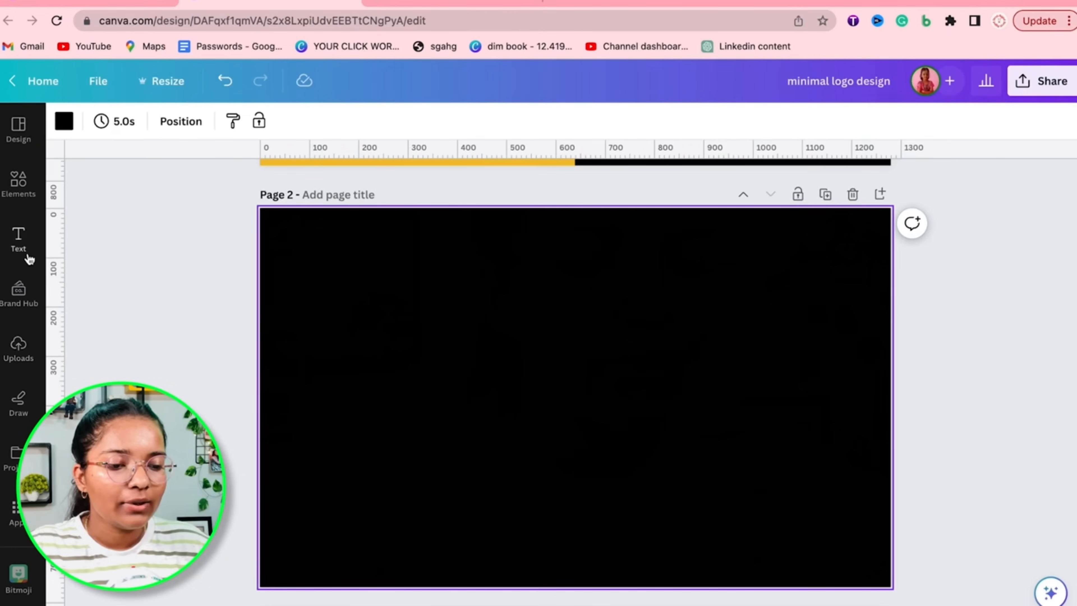
# - Add an 'Add a heading' text box to Page 2, then add and delete a 'women' photo
pyautogui.click(17, 238)
pyautogui.click(135, 246)
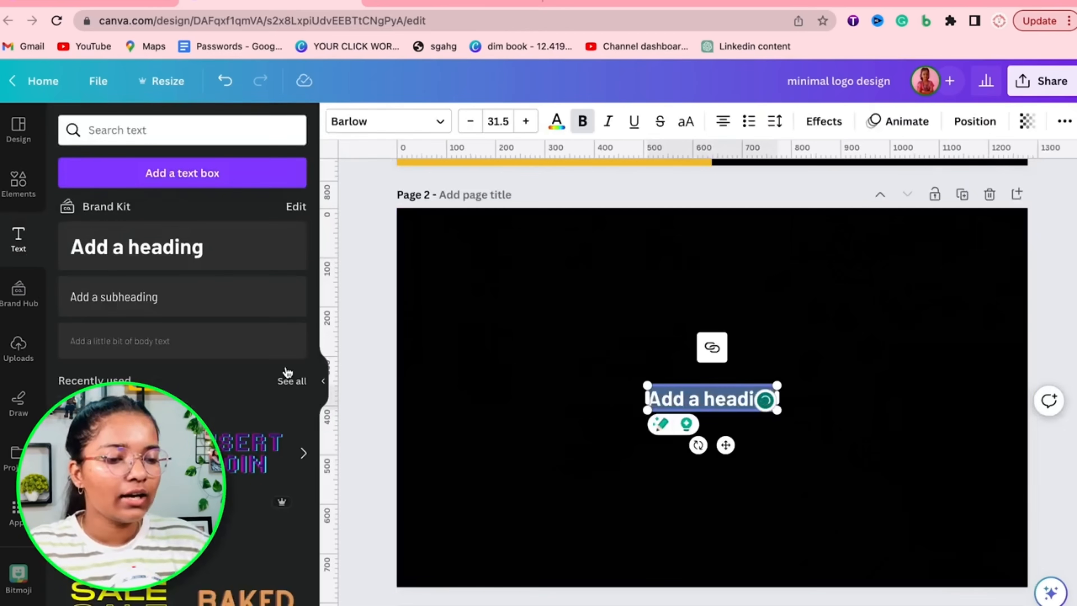
pyautogui.click(15, 191)
pyautogui.tripleClick(162, 135)
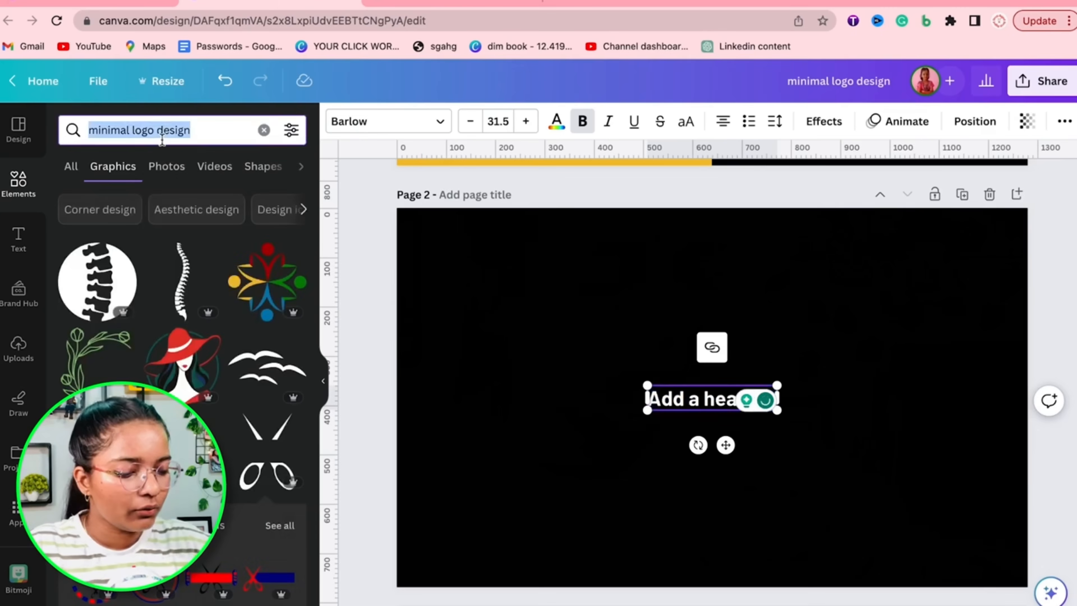
pyautogui.write('wome')
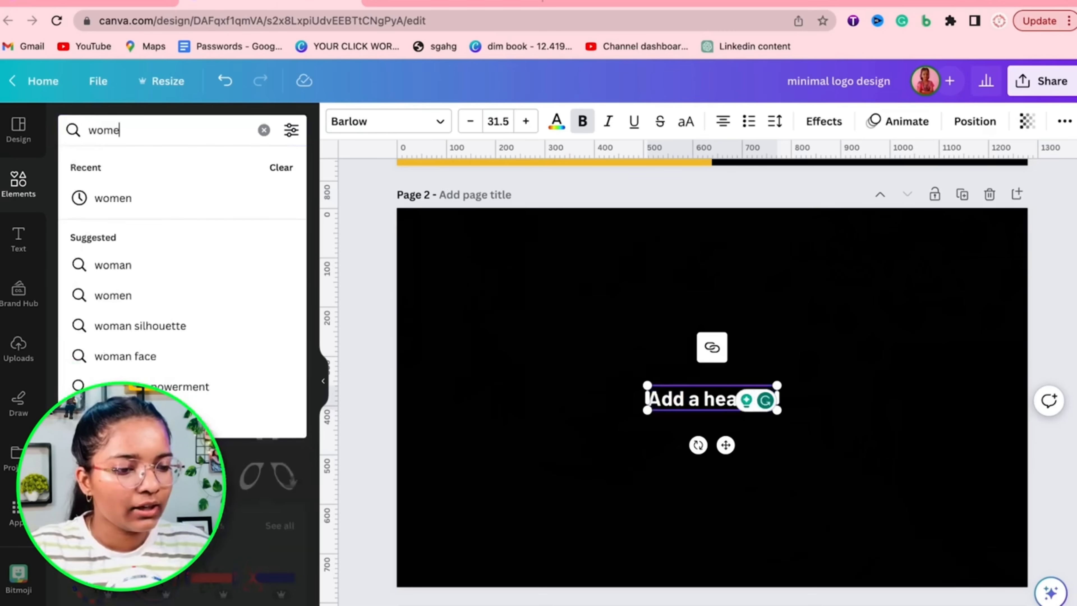
pyautogui.write('n')
pyautogui.press('Return')
pyautogui.click(211, 168)
pyautogui.click(135, 166)
pyautogui.click(260, 289)
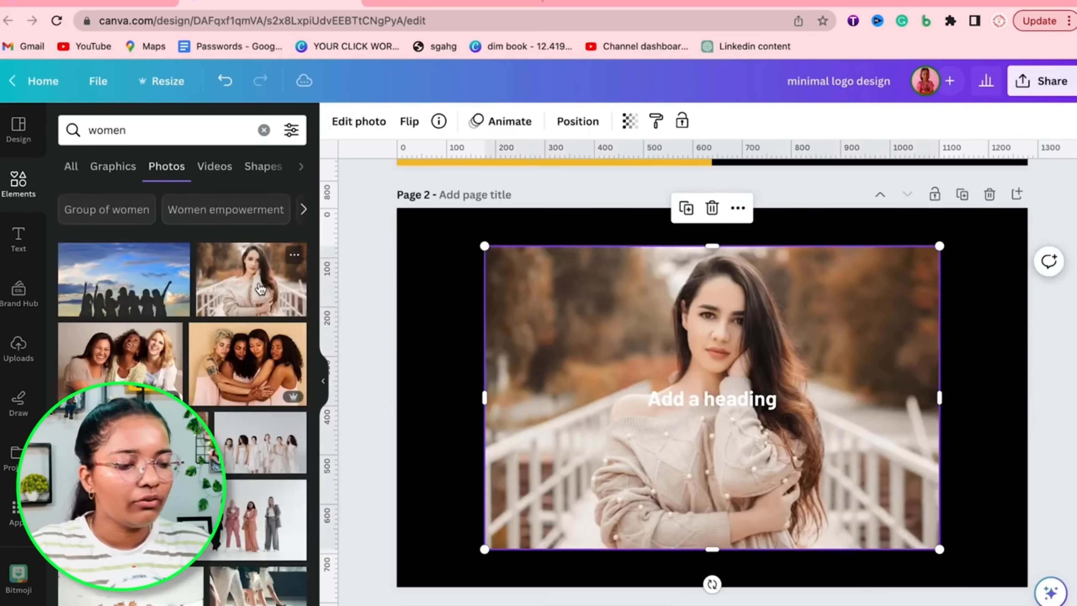
pyautogui.press('Delete')
pyautogui.click(325, 397)
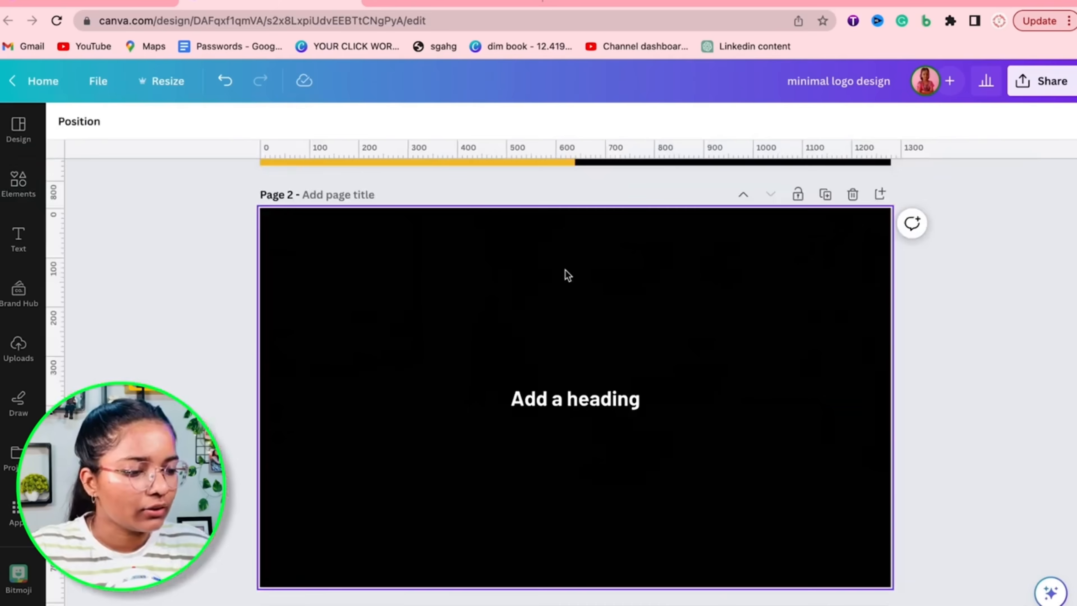
pyautogui.scroll(5, 543, 276)
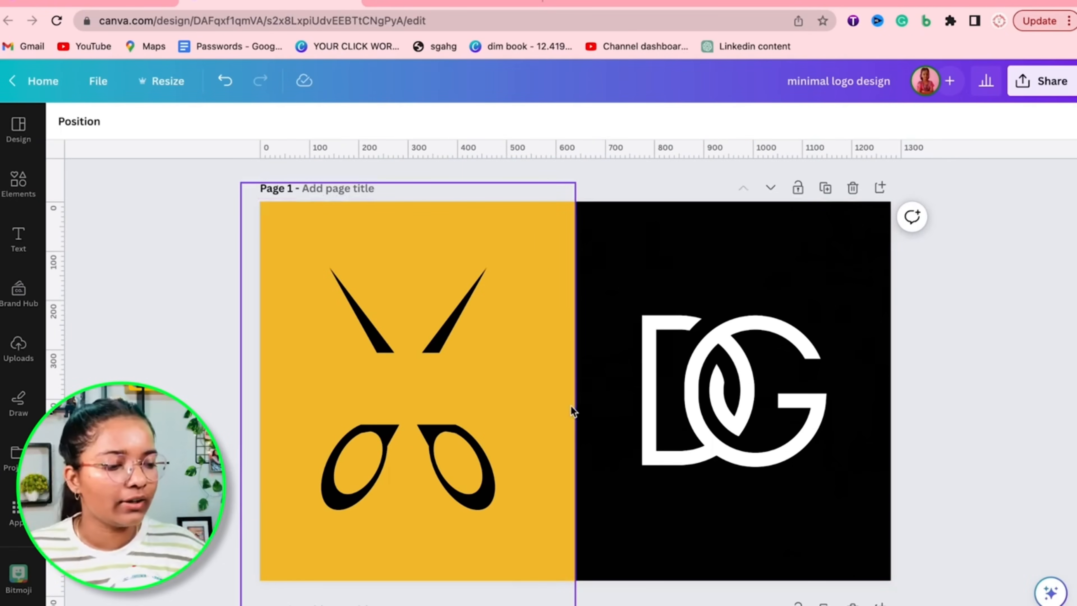
# - Download only Page 1 as 'minimal logo design.png' and view it full screen
pyautogui.click(1047, 78)
pyautogui.click(856, 464)
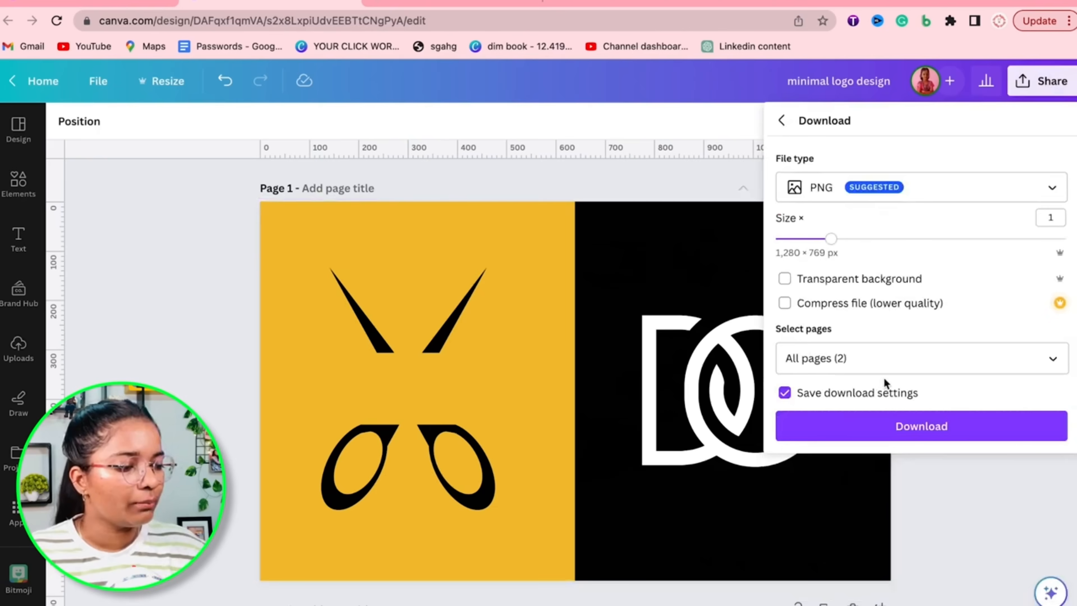
pyautogui.click(880, 359)
pyautogui.press('BackSpace')
pyautogui.press('BackSpace')
pyautogui.click(871, 146)
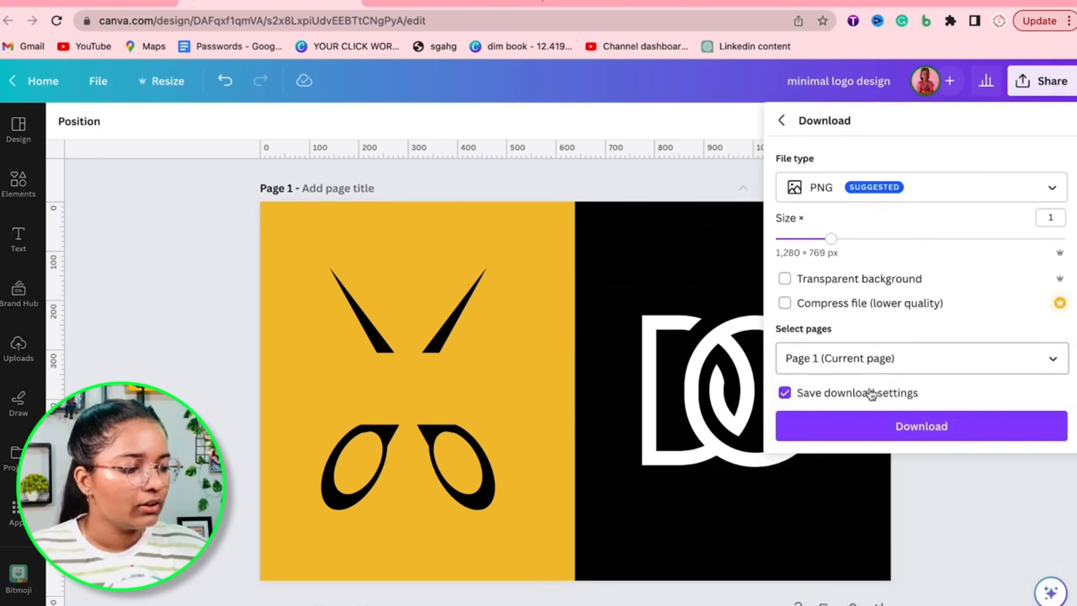
pyautogui.click(858, 435)
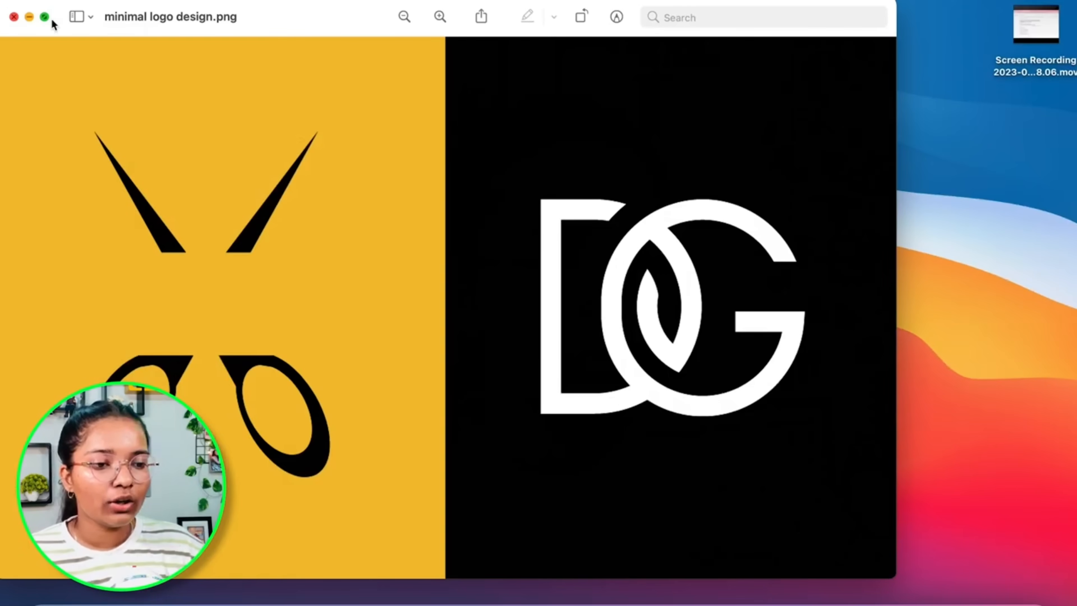
pyautogui.click(44, 17)
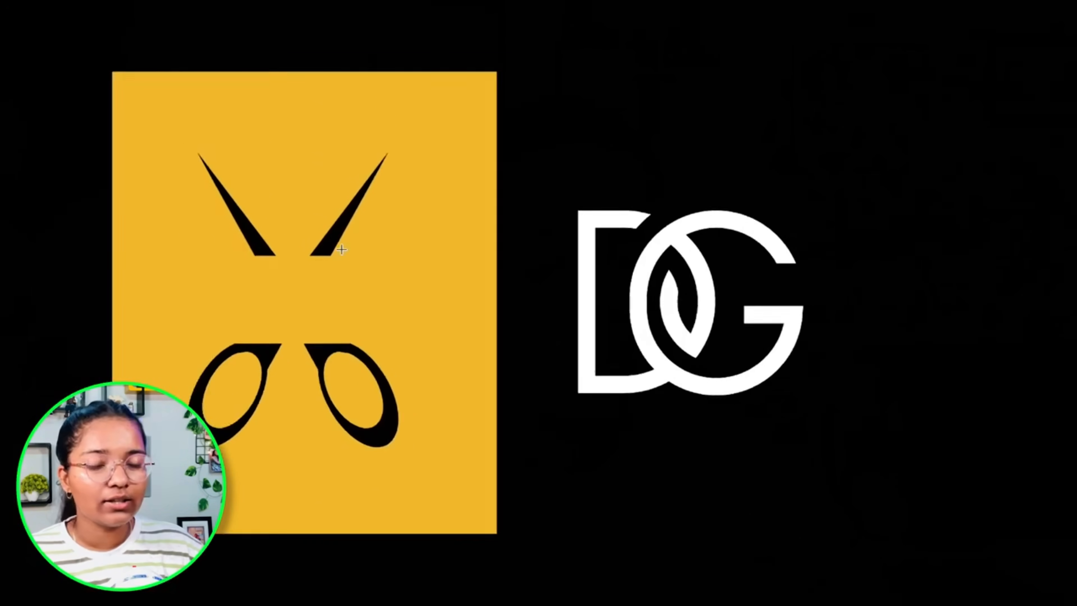